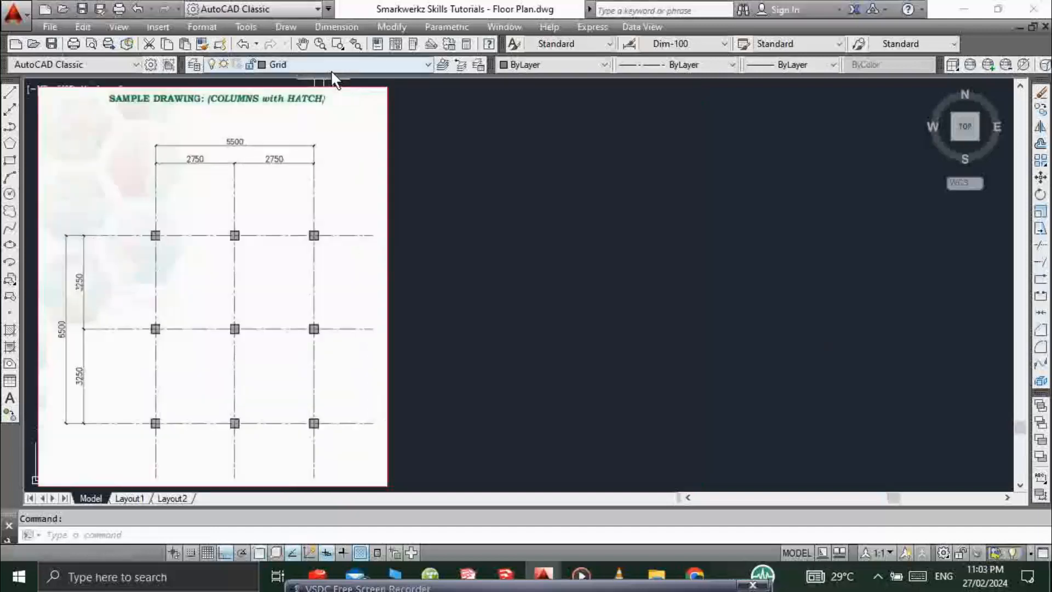
# - Make the Grid layer current and draw a long vertical grid line beside the sample drawing
pyautogui.click(333, 65)
pyautogui.click(307, 190)
pyautogui.write('l')
pyautogui.click(563, 439)
pyautogui.click(628, 148)
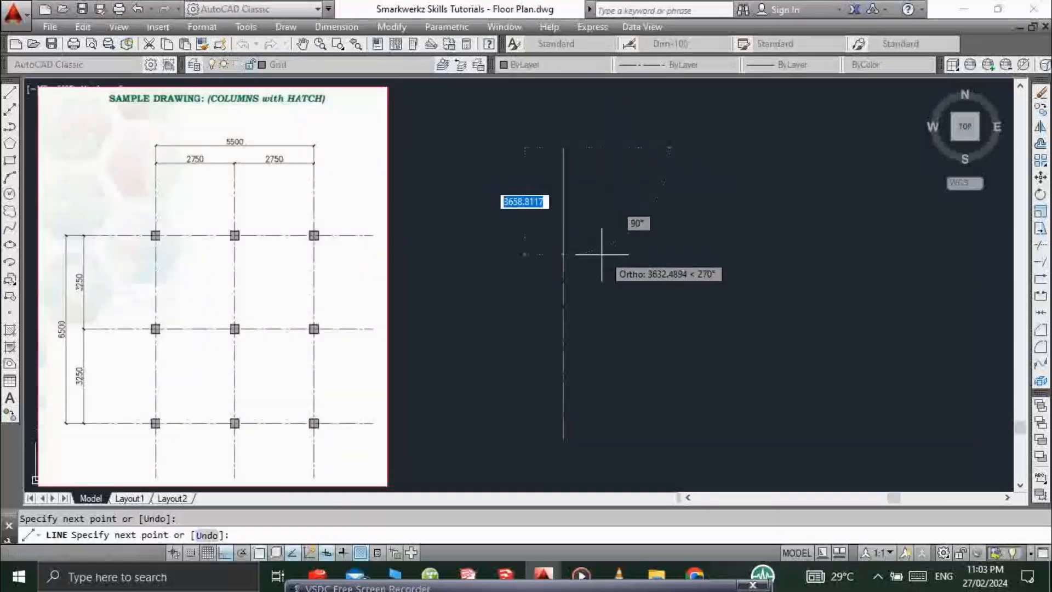
pyautogui.press('Escape')
# - Move the vertical grid line straight down a short distance
pyautogui.write('m')
pyautogui.click(660, 183)
pyautogui.click(660, 216)
pyautogui.click(555, 228)
pyautogui.press('Escape')
# - Offset the vertical grid line 2750 to the right twice in succession to make three column lines
pyautogui.write('ough>: ')
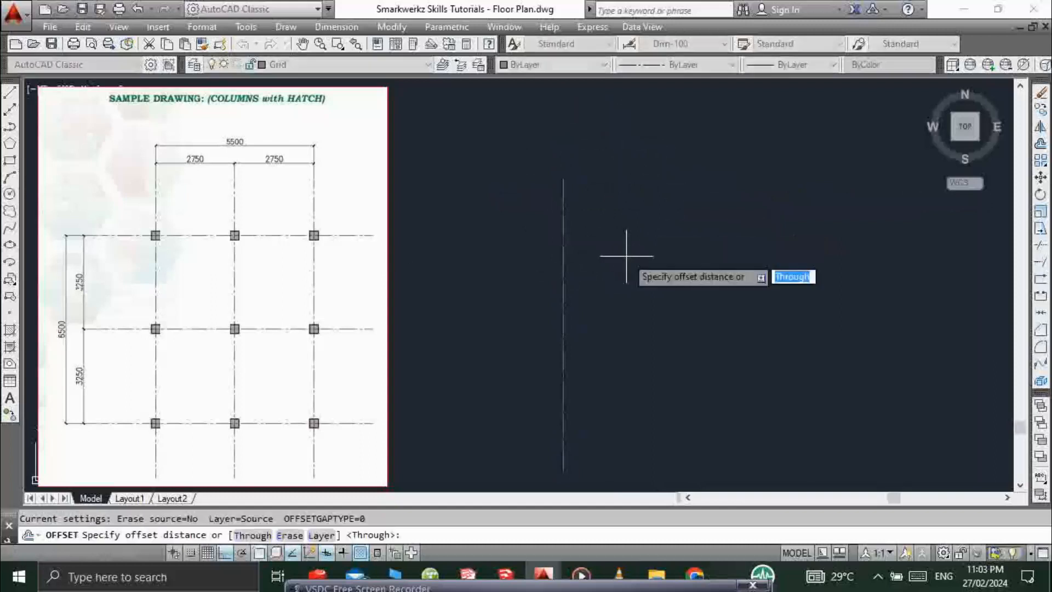
pyautogui.write('2750')
pyautogui.press('Return')
pyautogui.click(564, 225)
pyautogui.click(631, 234)
pyautogui.click(643, 239)
pyautogui.click(700, 253)
pyautogui.press('Escape')
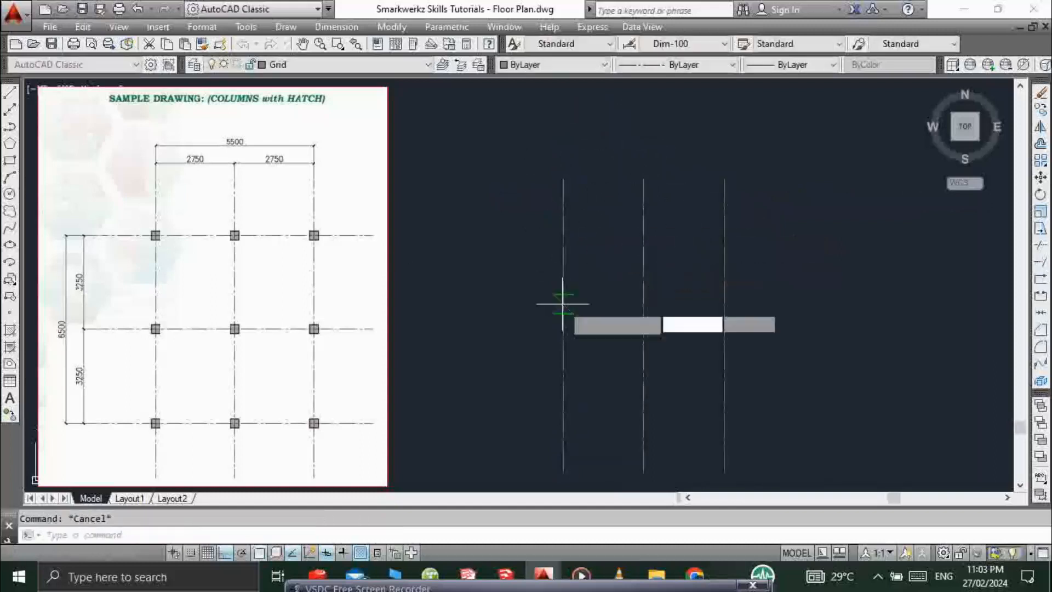
# - Draw a horizontal grid line across the three vertical lines near their upper ends, extending past both sides
pyautogui.write('l')
pyautogui.click(463, 232)
pyautogui.click(841, 231)
pyautogui.press('Escape')
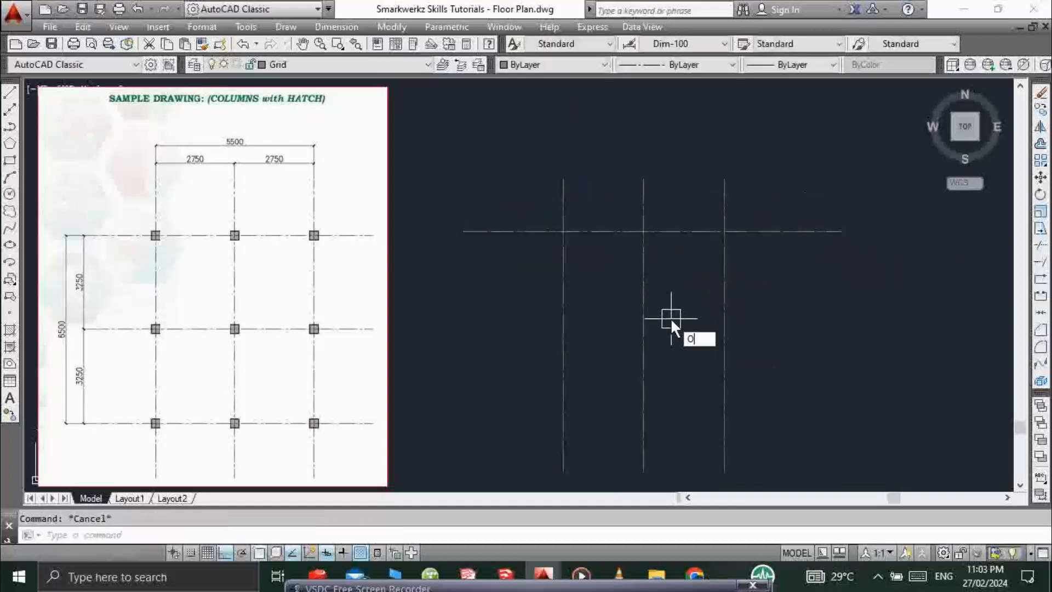
# - Offset the horizontal grid line 3250 downward twice in succession to make three row lines
pyautogui.press('space')
pyautogui.write('3250')
pyautogui.press('Return')
pyautogui.click(603, 231)
pyautogui.click(669, 315)
pyautogui.click(603, 326)
pyautogui.click(601, 407)
pyautogui.press('Escape')
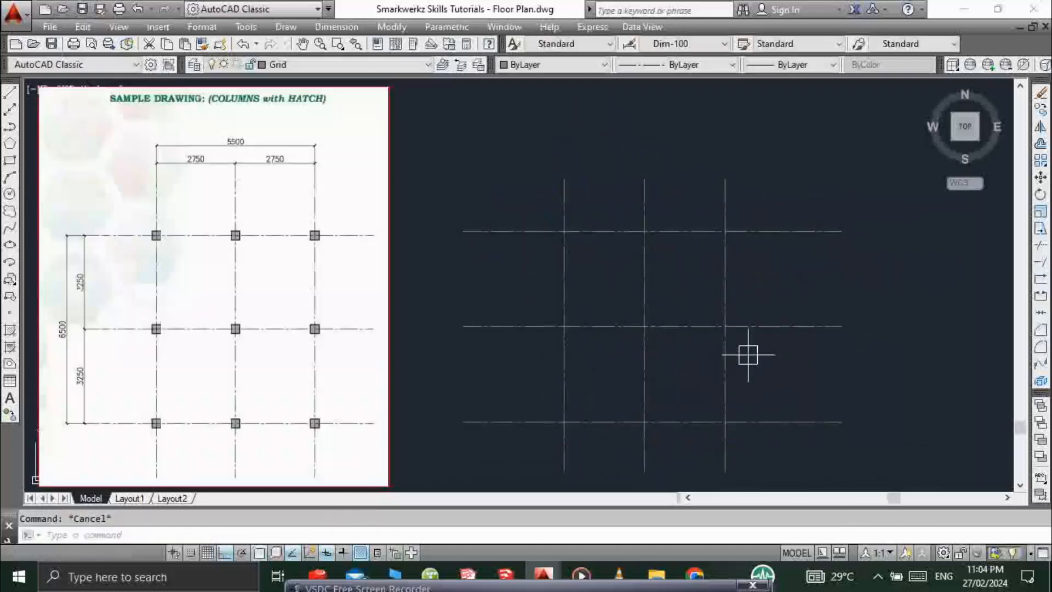
# - Stretch the right and left ends of the three horizontal grid lines inward to shorten their overhangs
pyautogui.write('s')
pyautogui.click(869, 203)
pyautogui.click(822, 439)
pyautogui.press('space')
pyautogui.click(830, 164)
pyautogui.click(784, 164)
pyautogui.press('space')
pyautogui.moveTo(507, 175); pyautogui.dragTo(455, 430)
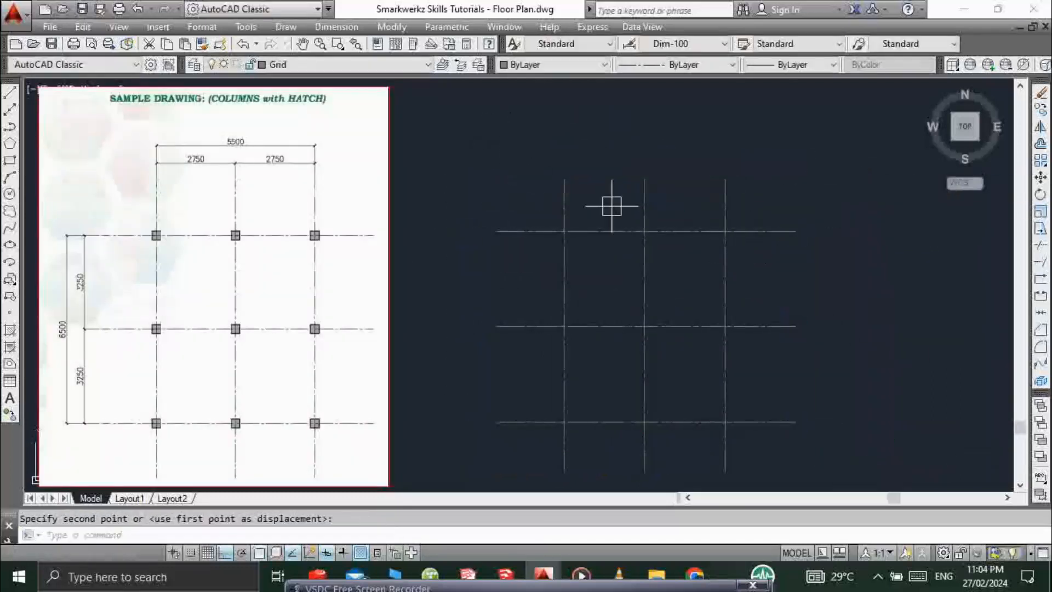
# - Stretch the upper ends of the three vertical grid lines slightly downward
pyautogui.press('space')
pyautogui.click(765, 220)
pyautogui.click(534, 162)
pyautogui.press('space')
pyautogui.click(762, 109)
pyautogui.click(762, 115)
pyautogui.press('Escape')
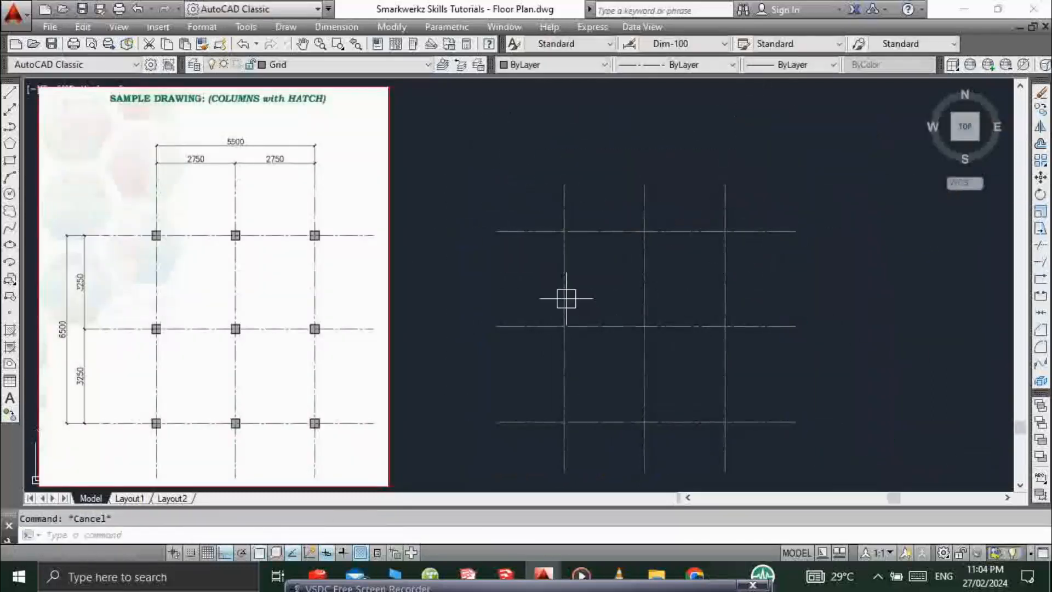
pyautogui.write('LI')
pyautogui.press('space')
pyautogui.press('Escape')
# - Make the Dimension layer current and add a linear dimension above the grid between the left and middle vertical lines
pyautogui.click(340, 64)
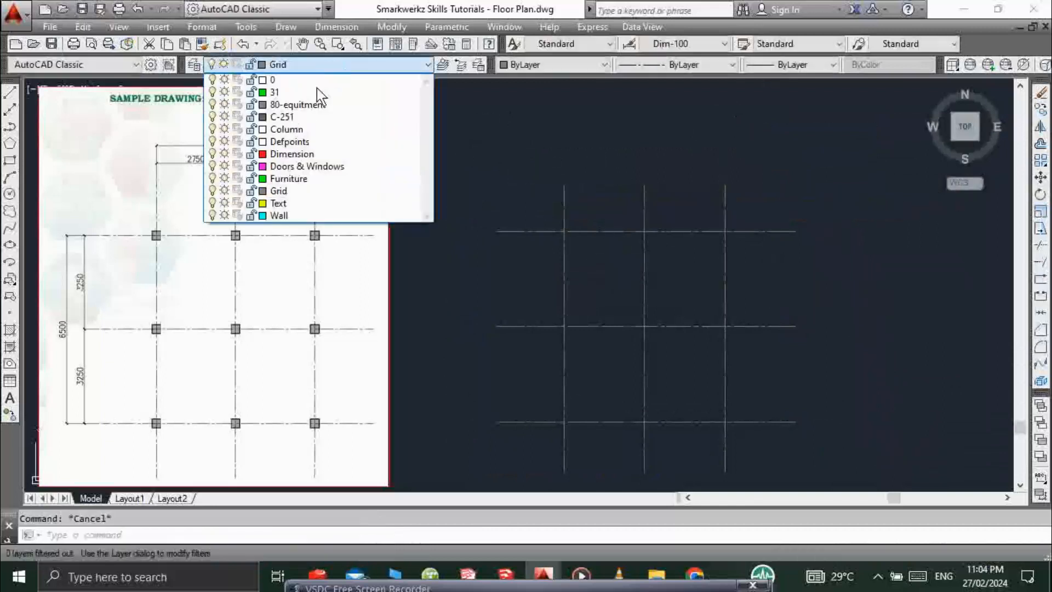
pyautogui.click(294, 155)
pyautogui.press('space')
pyautogui.click(564, 185)
pyautogui.click(644, 185)
pyautogui.click(566, 159)
# - Add a linear dimension between the middle and right vertical lines, in line with the first one
pyautogui.press('space')
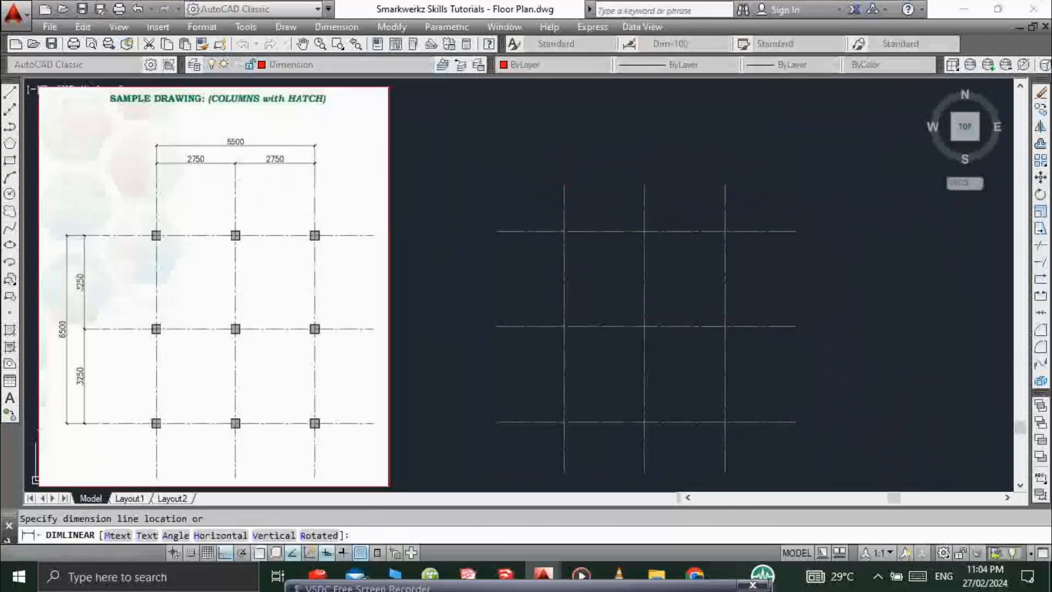
pyautogui.click(644, 186)
pyautogui.click(725, 186)
pyautogui.scroll(5, 653, 179)
pyautogui.click(630, 128)
pyautogui.press('Escape')
pyautogui.scroll(-5, 648, 246)
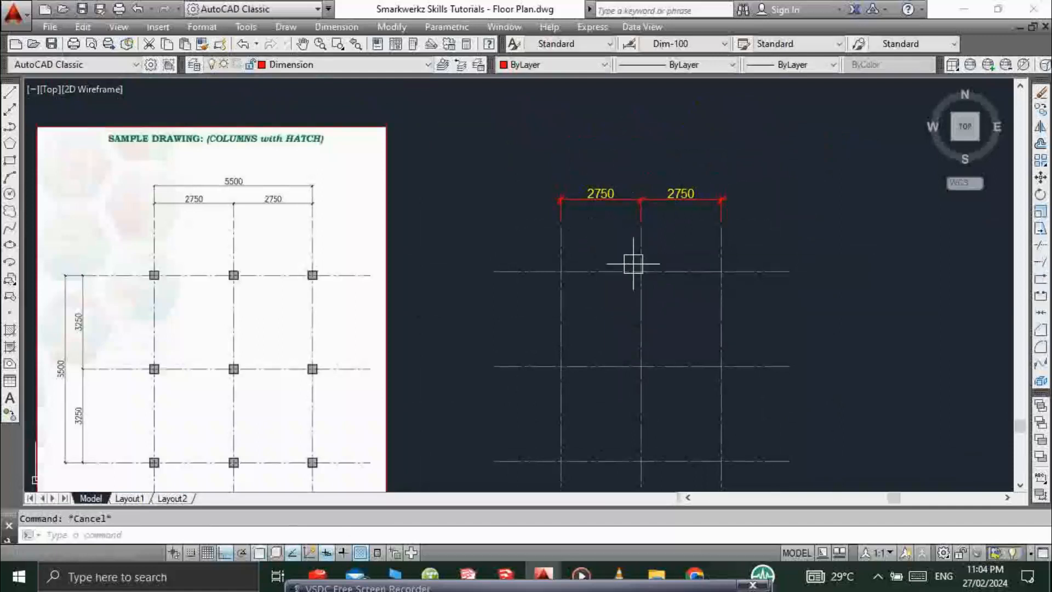
# - Add an overall linear dimension between the two outer vertical lines, above the two bay dimensions
pyautogui.write('DLI')
pyautogui.press('space')
pyautogui.click(561, 226)
pyautogui.click(721, 226)
pyautogui.click(737, 171)
pyautogui.press('Escape')
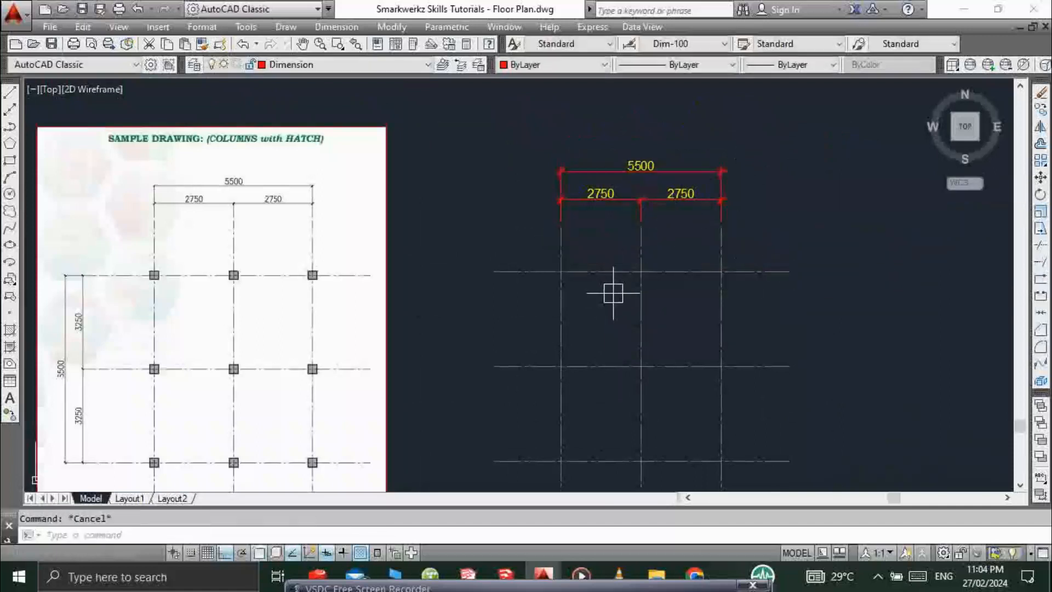
# - Add a vertical linear dimension left of the grid between the upper and middle horizontal lines
pyautogui.moveTo(614, 293); pyautogui.dragTo(631, 255, button='middle')
pyautogui.write('DIMLI')
pyautogui.press('space')
pyautogui.click(512, 233)
pyautogui.click(513, 329)
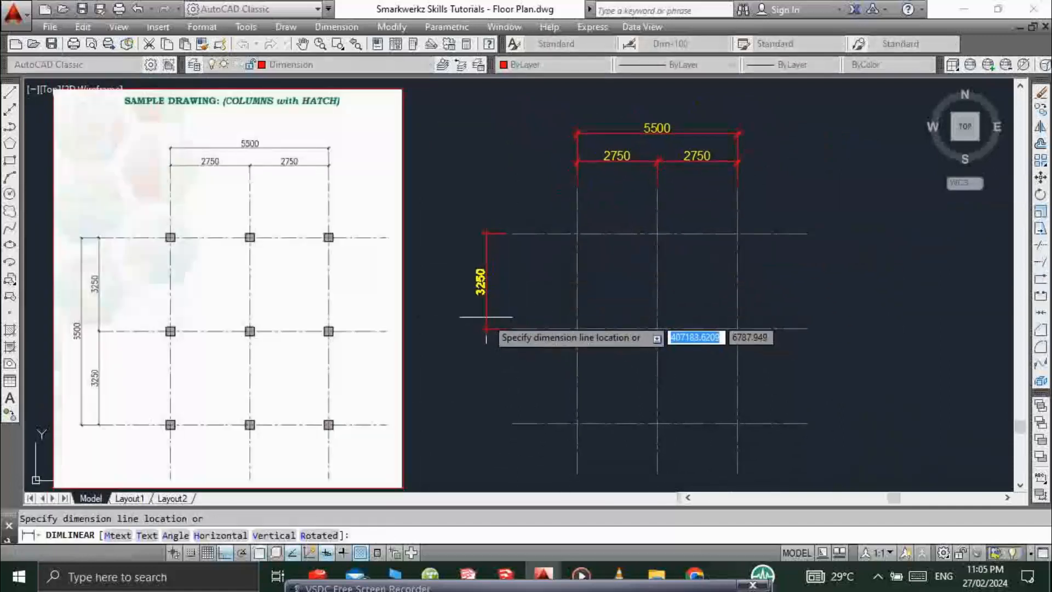
pyautogui.click(482, 315)
pyautogui.press('Escape')
# - Add a vertical linear dimension between the middle and lower horizontal lines, aligned with the one above
pyautogui.press('space')
pyautogui.click(513, 329)
pyautogui.click(513, 423)
pyautogui.click(482, 328)
pyautogui.press('Escape')
# - Add an overall vertical dimension between the upper and lower horizontal lines, outside the two row dimensions
pyautogui.press('space')
pyautogui.click(513, 234)
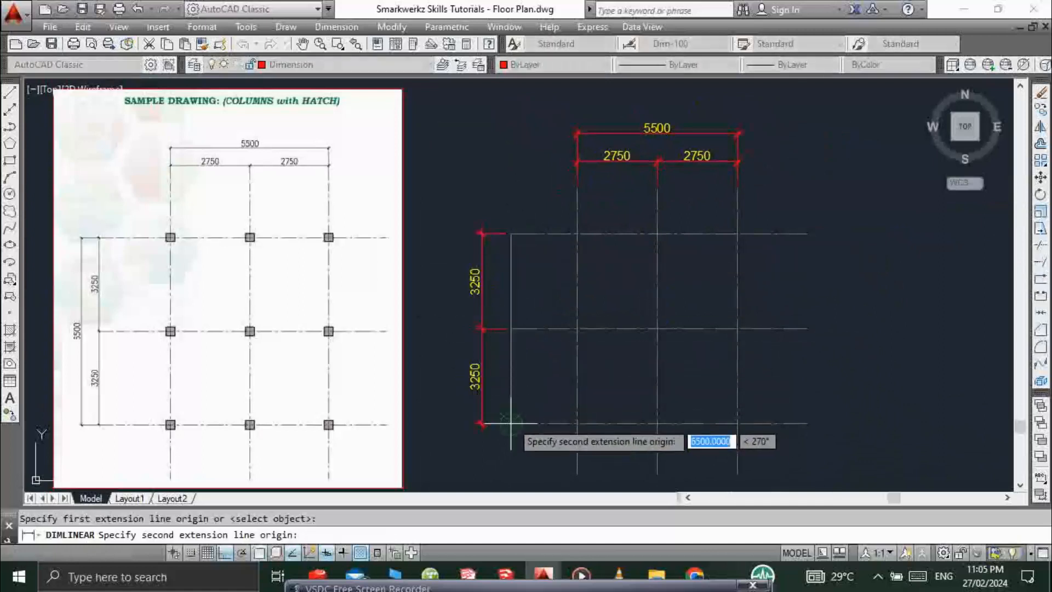
pyautogui.click(512, 423)
pyautogui.click(451, 398)
pyautogui.press('Escape')
pyautogui.moveTo(619, 348); pyautogui.dragTo(625, 335, button='middle')
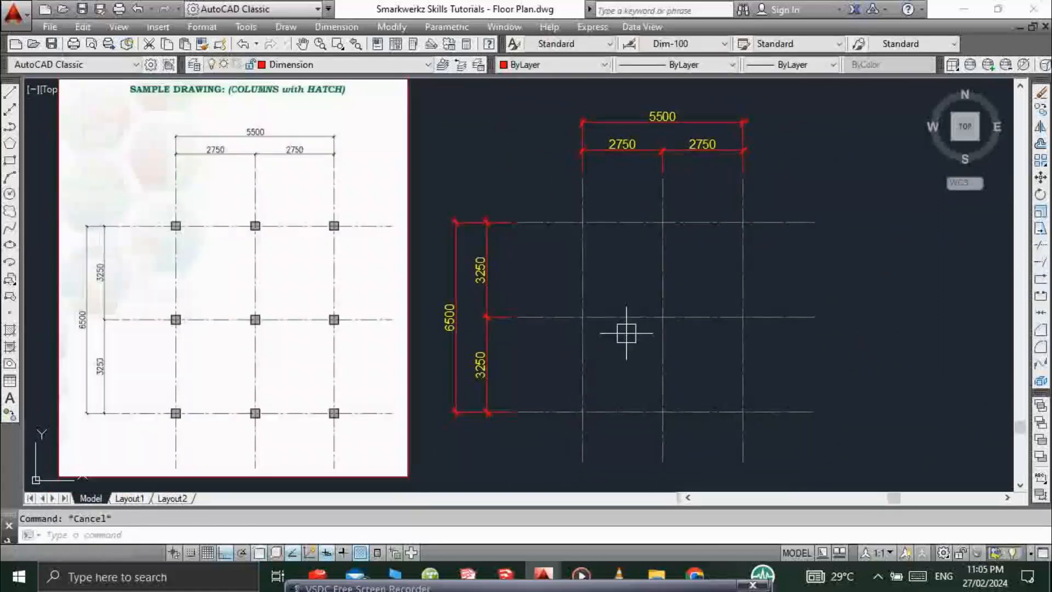
pyautogui.moveTo(794, 248)
pyautogui.mouseDown(button='middle')
pyautogui.moveTo(747, 265)
pyautogui.moveTo(769, 262)
pyautogui.mouseUp(button='middle')
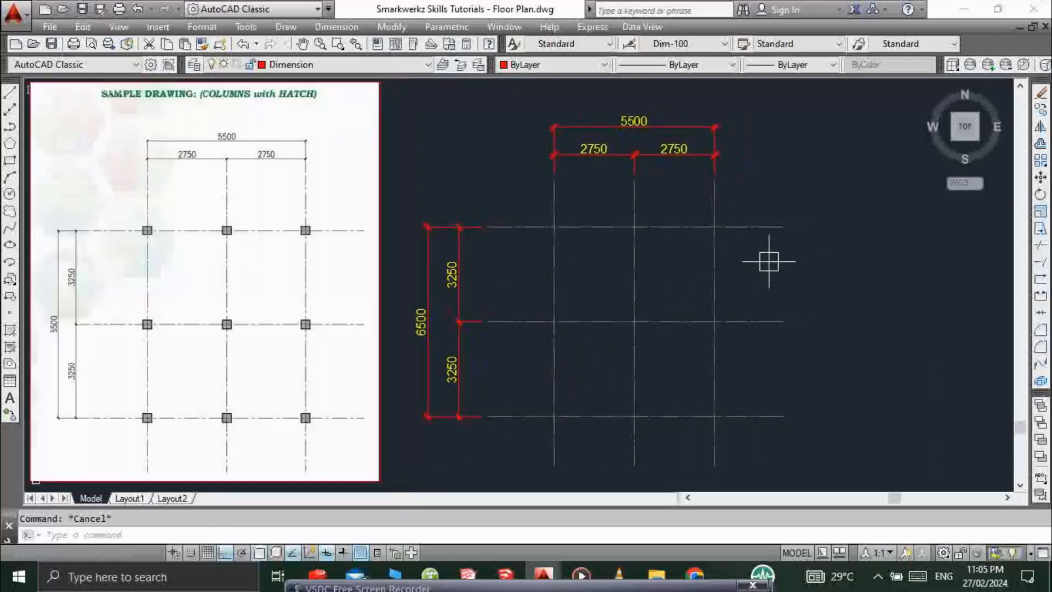
# - Make the Column layer current and draw a 300 by 300 rectangle to the right of the grid
pyautogui.click(345, 64)
pyautogui.click(291, 135)
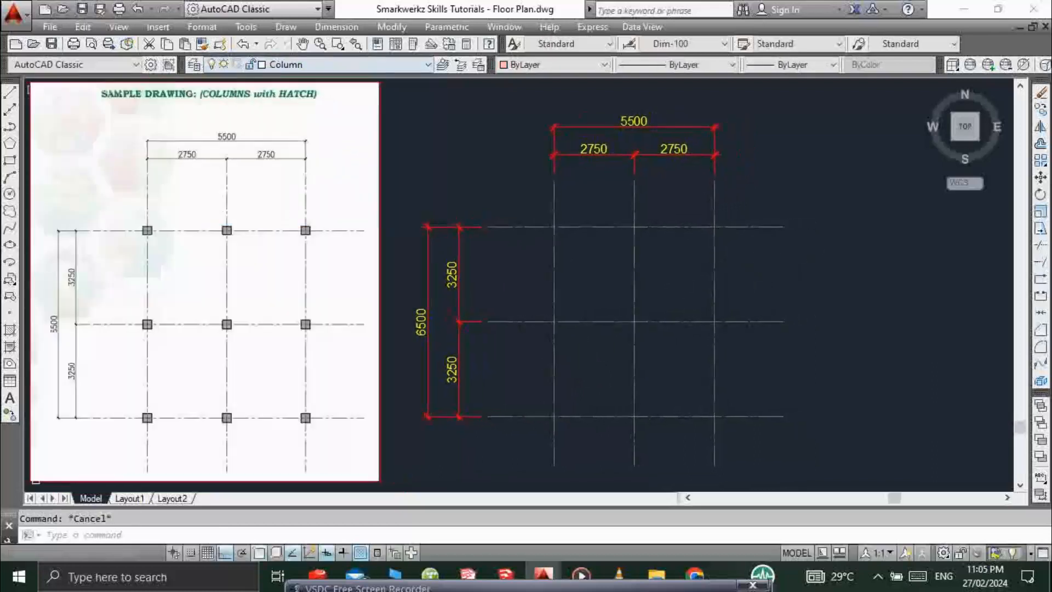
pyautogui.write('REC')
pyautogui.press('Return')
pyautogui.click(817, 218)
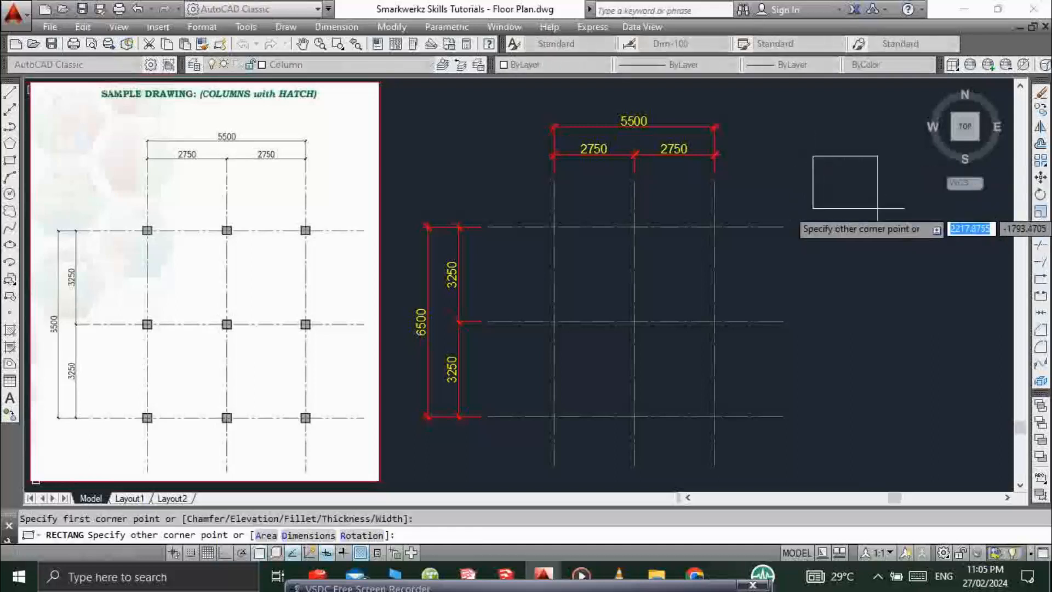
pyautogui.write('d')
pyautogui.press('Return')
pyautogui.write('300')
pyautogui.press('Return')
pyautogui.write('300')
pyautogui.press('Return')
pyautogui.click(877, 208)
# - Move the column square straight down so it sits beside the middle of the grid
pyautogui.click(850, 149)
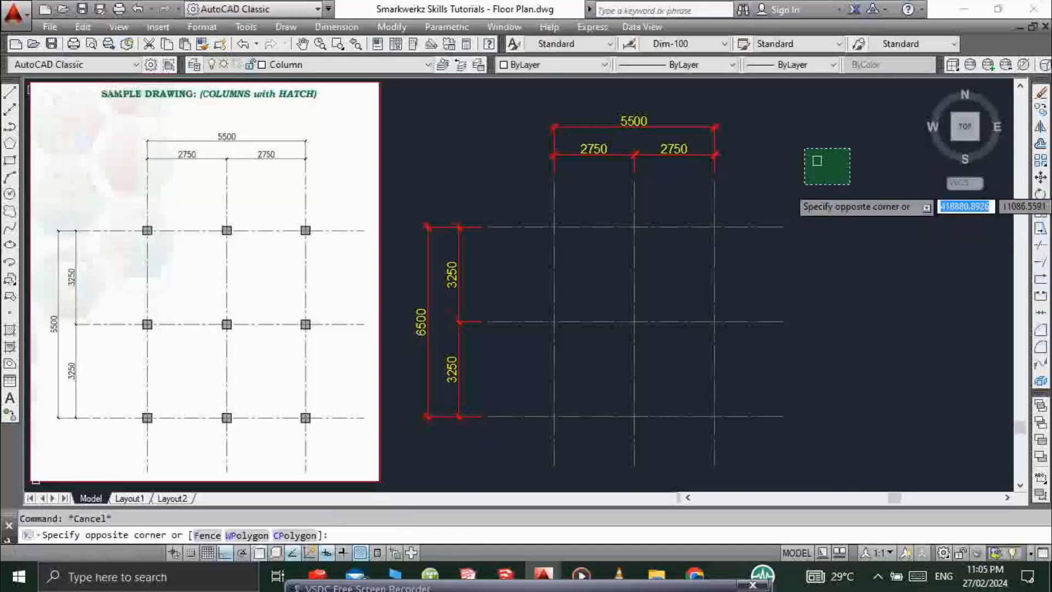
pyautogui.click(802, 184)
pyautogui.write('m')
pyautogui.press('Return')
pyautogui.click(879, 198)
pyautogui.click(879, 322)
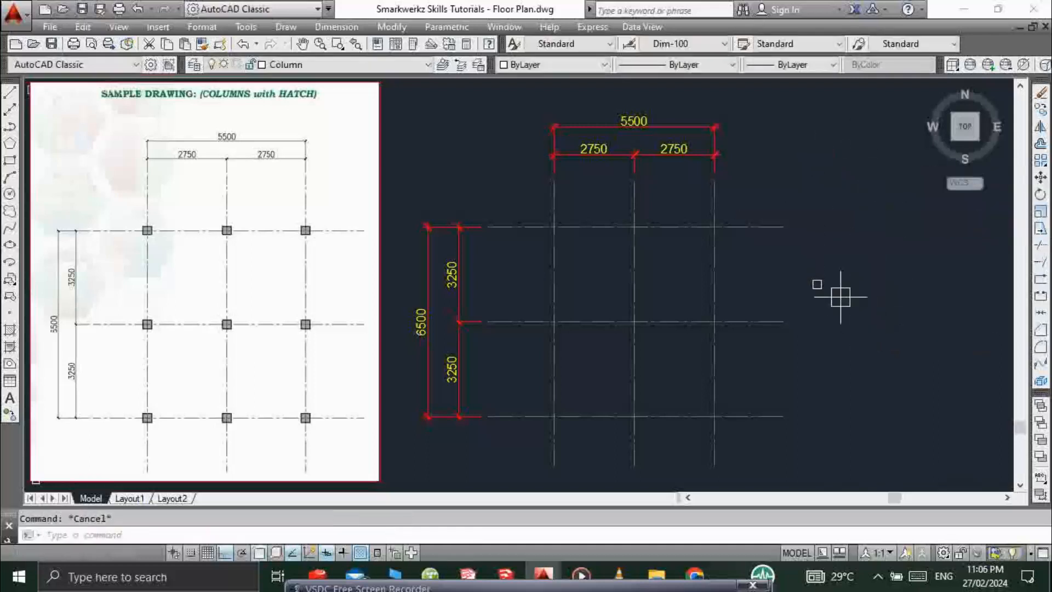
pyautogui.scroll(2, 837, 292)
pyautogui.click(735, 241)
pyautogui.click(650, 303)
pyautogui.write('m')
pyautogui.press('Return')
pyautogui.scroll(2, 762, 267)
pyautogui.press('Escape')
pyautogui.moveTo(610, 304); pyautogui.dragTo(635, 304, button='middle')
pyautogui.scroll(-1, 672, 294)
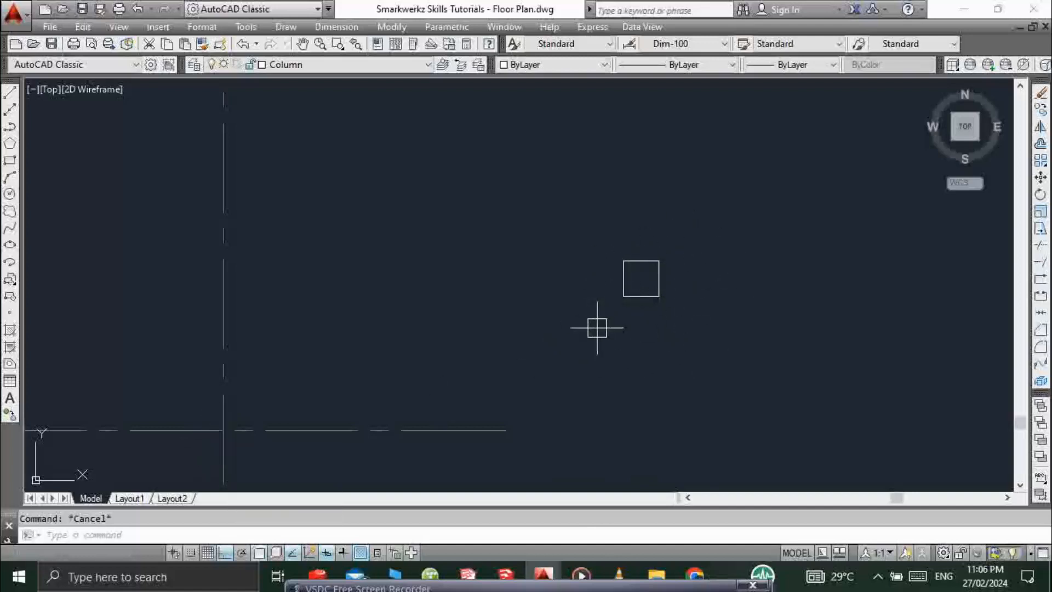
# - Make the Defpoints layer current and draw a diagonal from the column square's upper-right corner to its lower-left corner
pyautogui.click(329, 64)
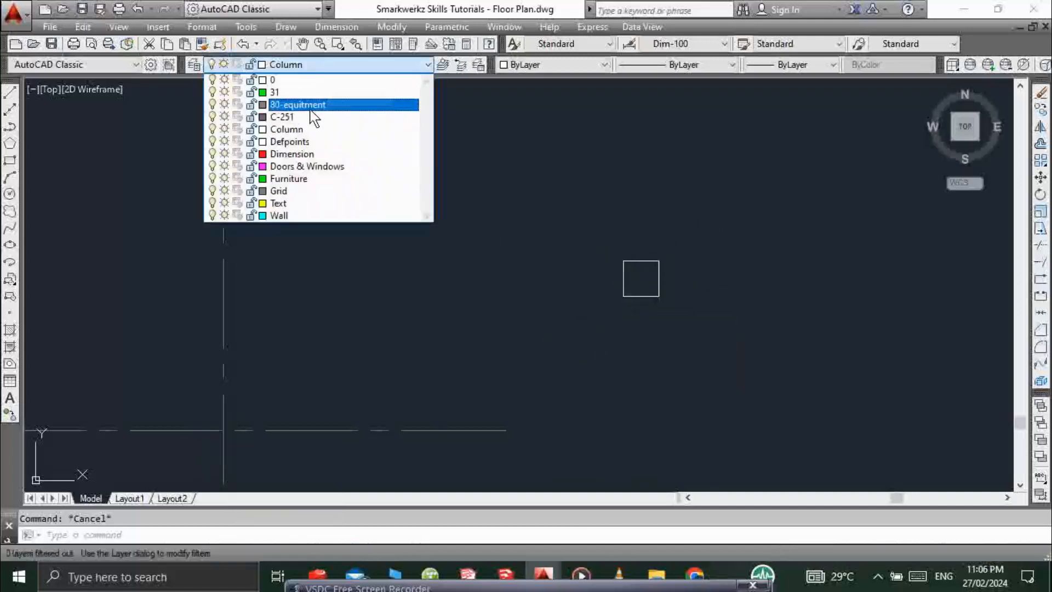
pyautogui.click(307, 142)
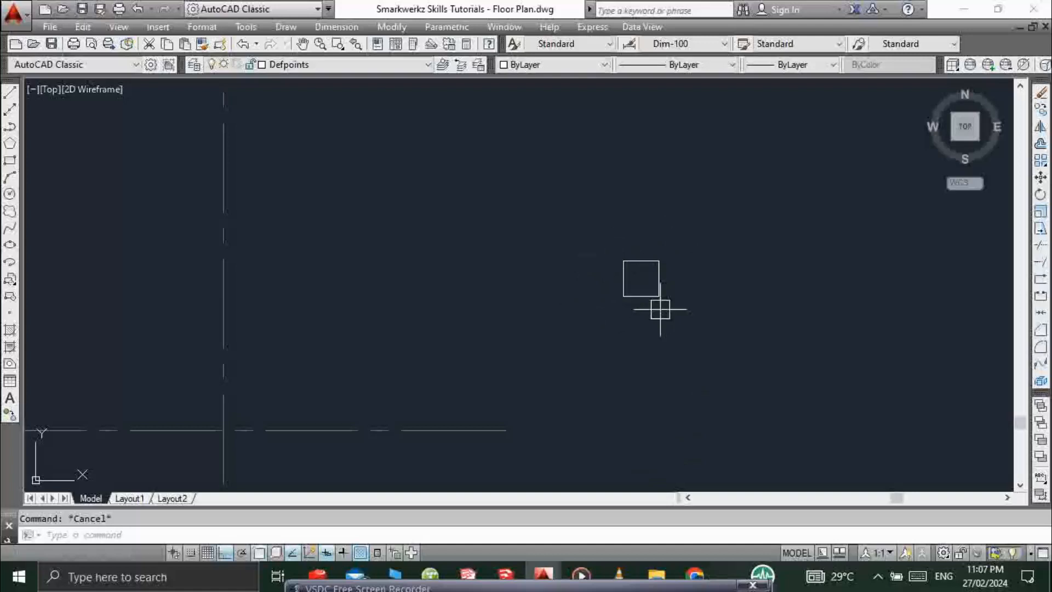
pyautogui.press('l')
pyautogui.press('space')
pyautogui.click(659, 261)
pyautogui.click(624, 296)
pyautogui.press('Escape')
# - Draw the second diagonal from the column square's upper-left corner to its lower-right corner
pyautogui.press('space')
pyautogui.scroll(2, 639, 280)
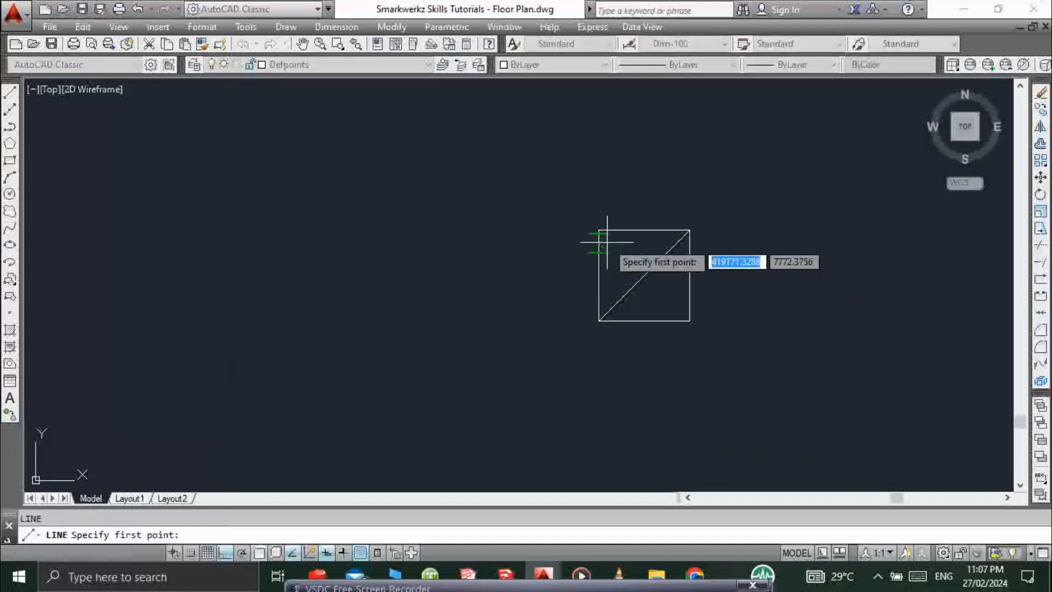
pyautogui.click(599, 230)
pyautogui.click(690, 321)
pyautogui.press('Escape')
# - Draw a small circle centred on the crossing of the two diagonals inside the column square
pyautogui.press('c')
pyautogui.press('space')
pyautogui.scroll(2, 644, 278)
pyautogui.click(646, 269)
pyautogui.click(660, 227)
pyautogui.scroll(-2, 701, 237)
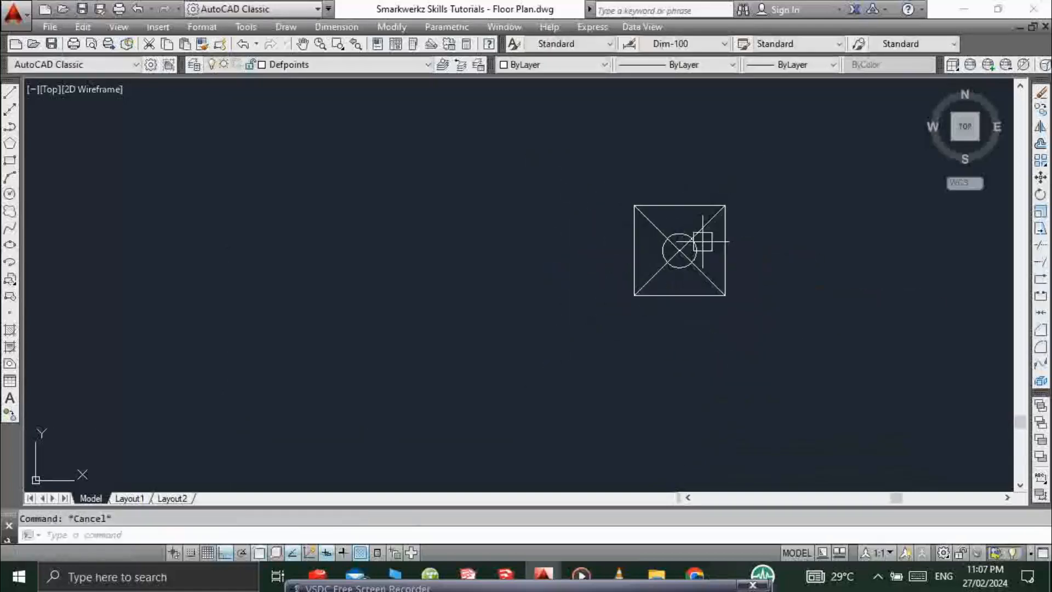
pyautogui.moveTo(702, 242); pyautogui.dragTo(662, 288, button='middle')
pyautogui.scroll(1, 664, 285)
pyautogui.click(657, 272)
pyautogui.click(593, 269)
pyautogui.click(649, 300)
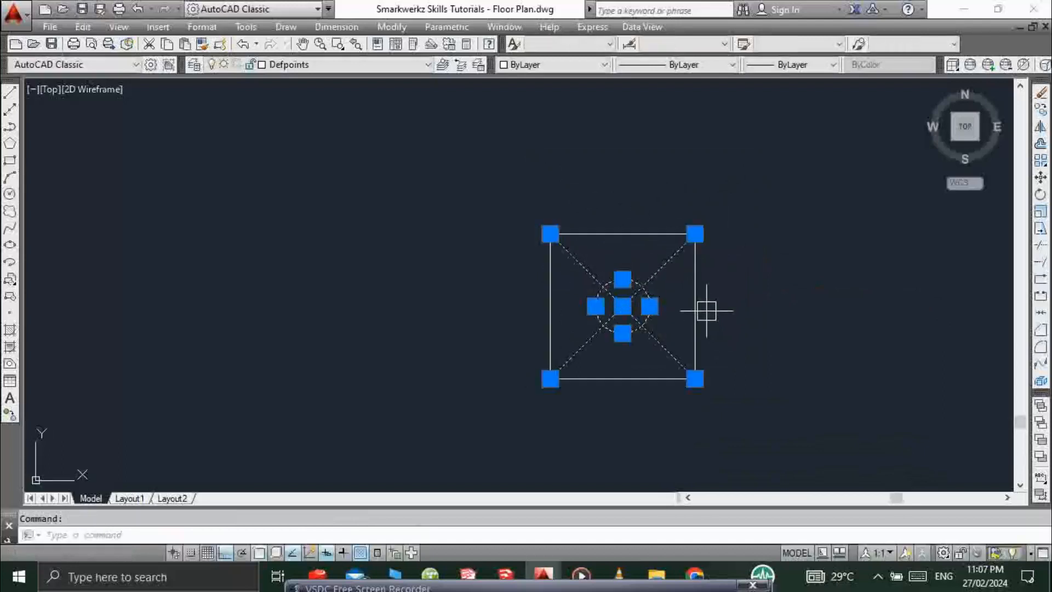
pyautogui.press('Escape')
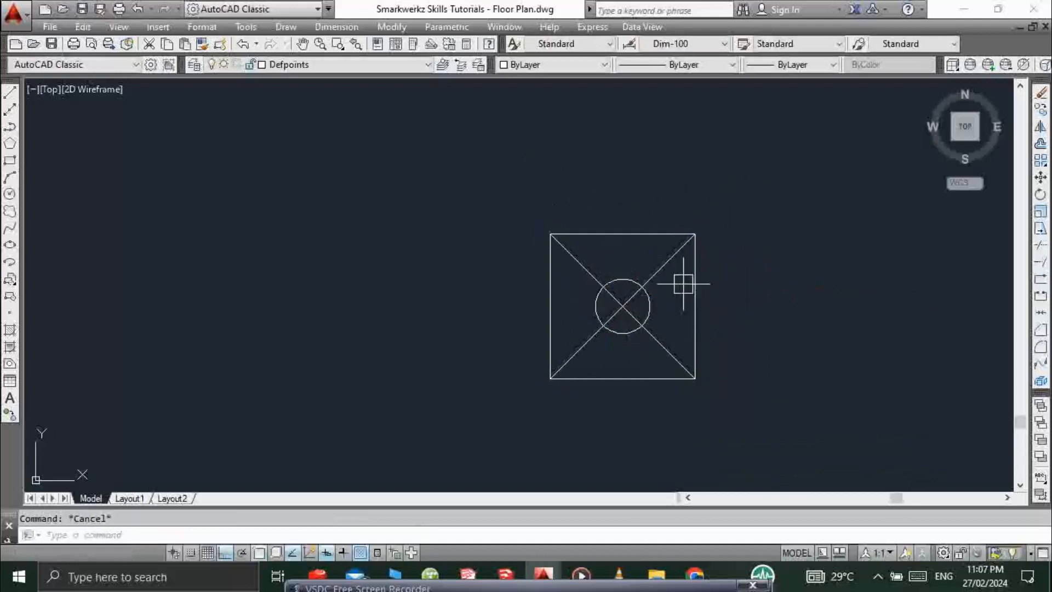
pyautogui.click(713, 231)
pyautogui.click(505, 411)
pyautogui.write('m')
pyautogui.press('space')
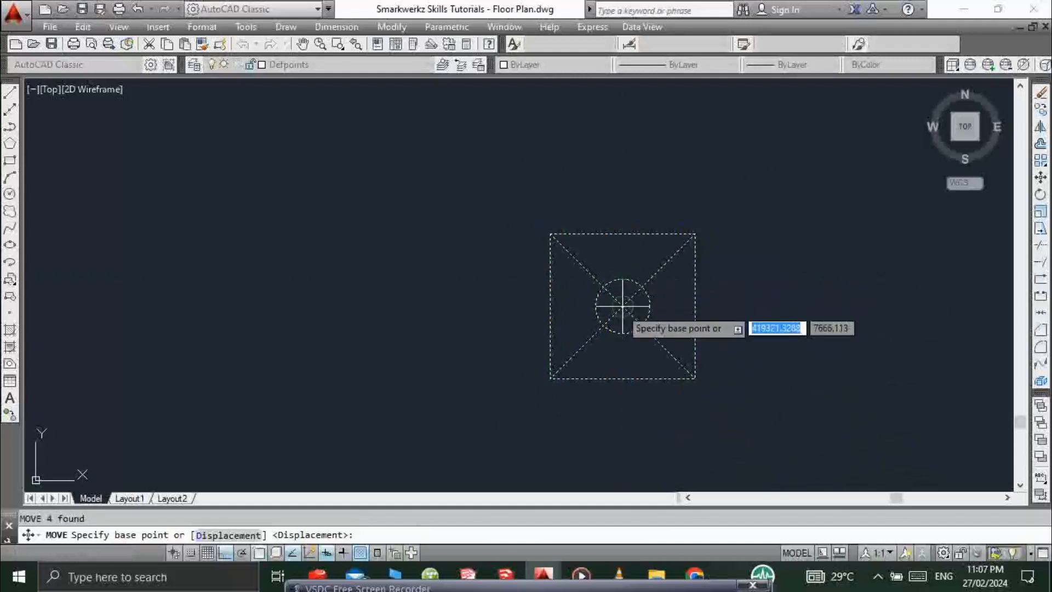
pyautogui.click(623, 306)
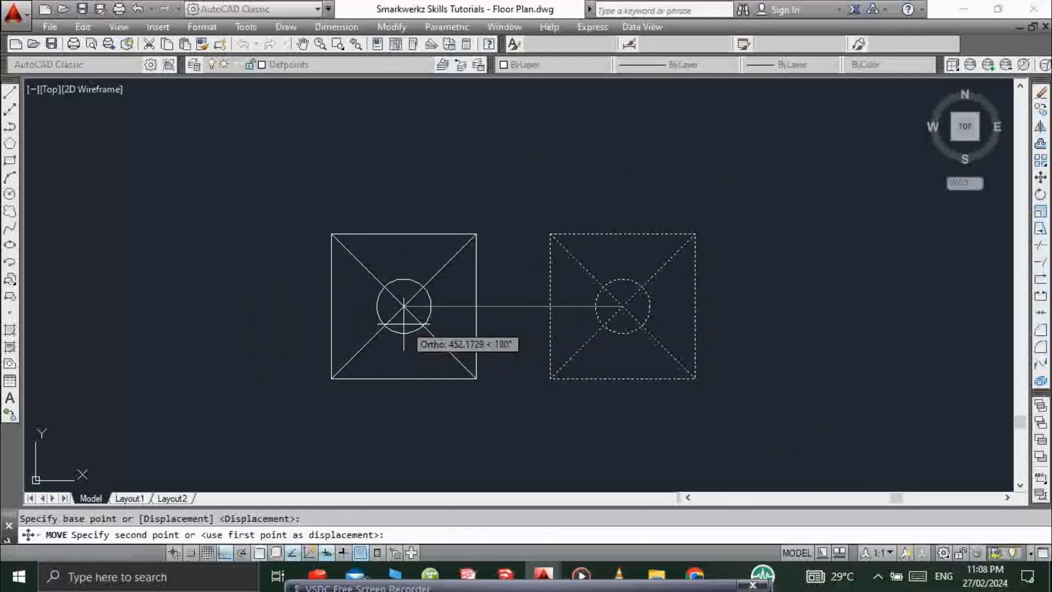
pyautogui.scroll(-6, 597, 329)
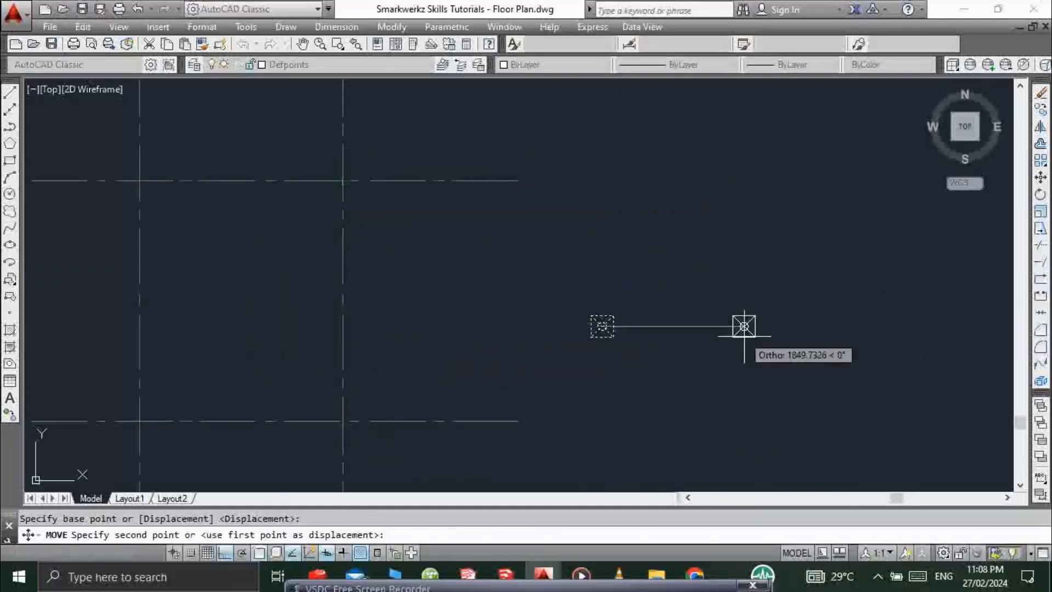
pyautogui.press('Escape')
pyautogui.press('Escape')
pyautogui.scroll(6, 599, 325)
pyautogui.click(724, 239)
pyautogui.click(711, 258)
pyautogui.click(630, 157)
pyautogui.press('Escape')
pyautogui.scroll(-6, 650, 263)
pyautogui.scroll(2, 648, 275)
pyautogui.moveTo(648, 275); pyautogui.dragTo(571, 285, button='middle')
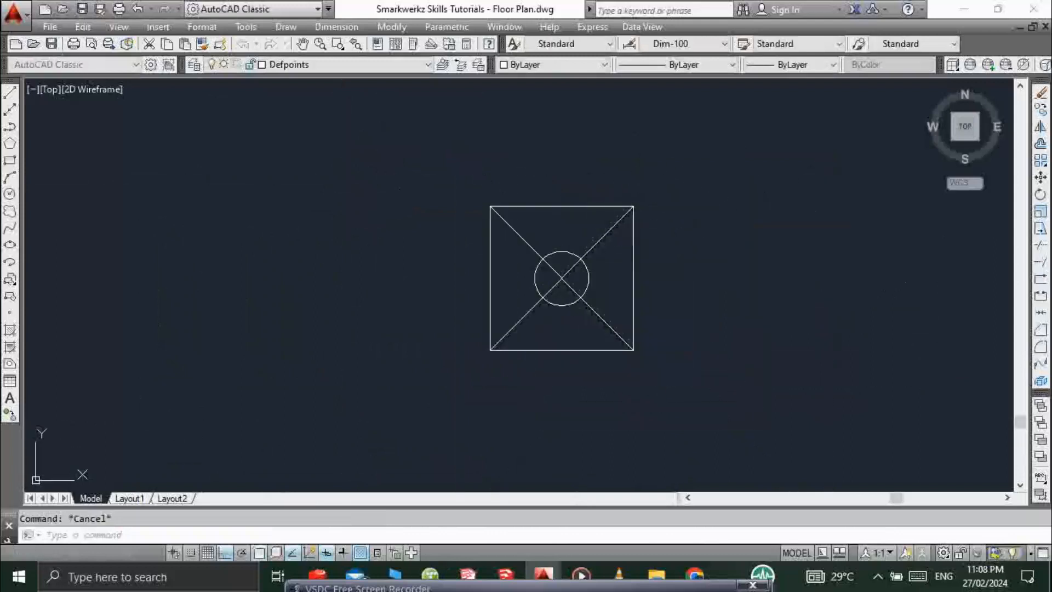
# - Start a hatch and set its pattern to SOLID and its color to ByLayer
pyautogui.write('h')
pyautogui.press('Return')
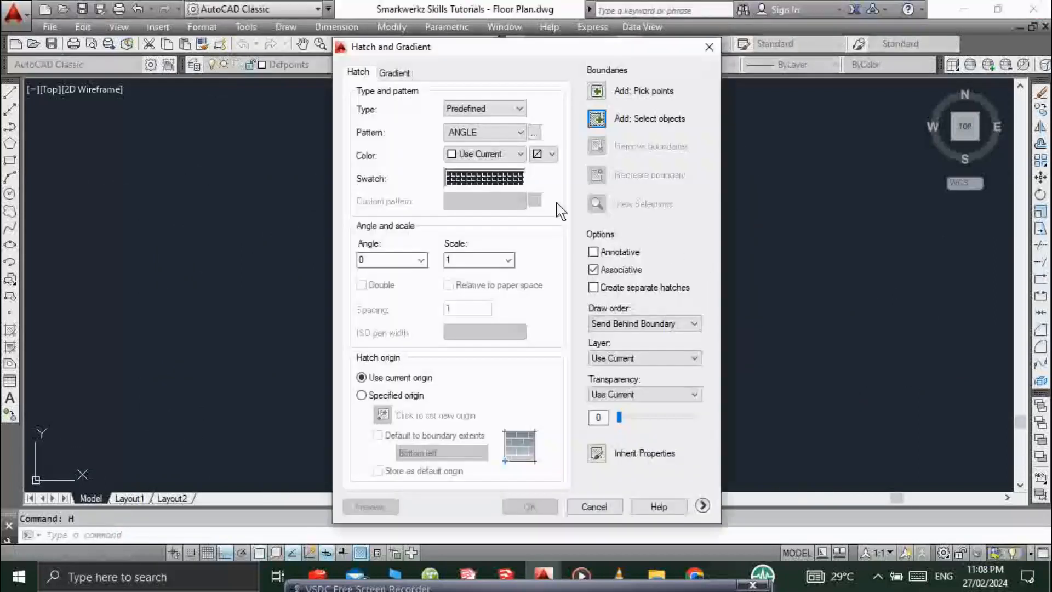
pyautogui.click(471, 178)
pyautogui.doubleClick(434, 189)
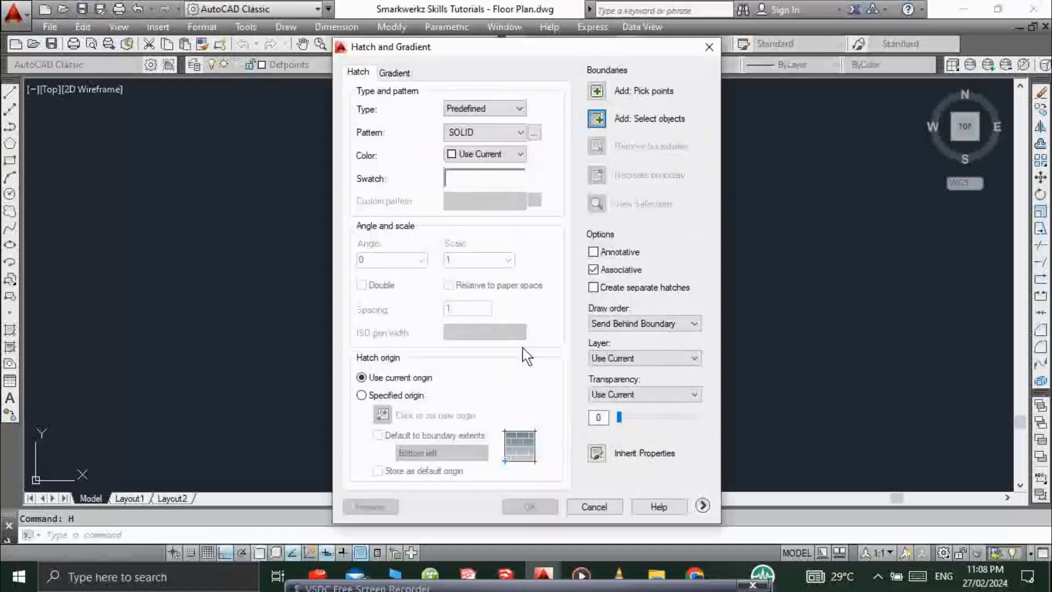
pyautogui.click(502, 156)
pyautogui.click(504, 184)
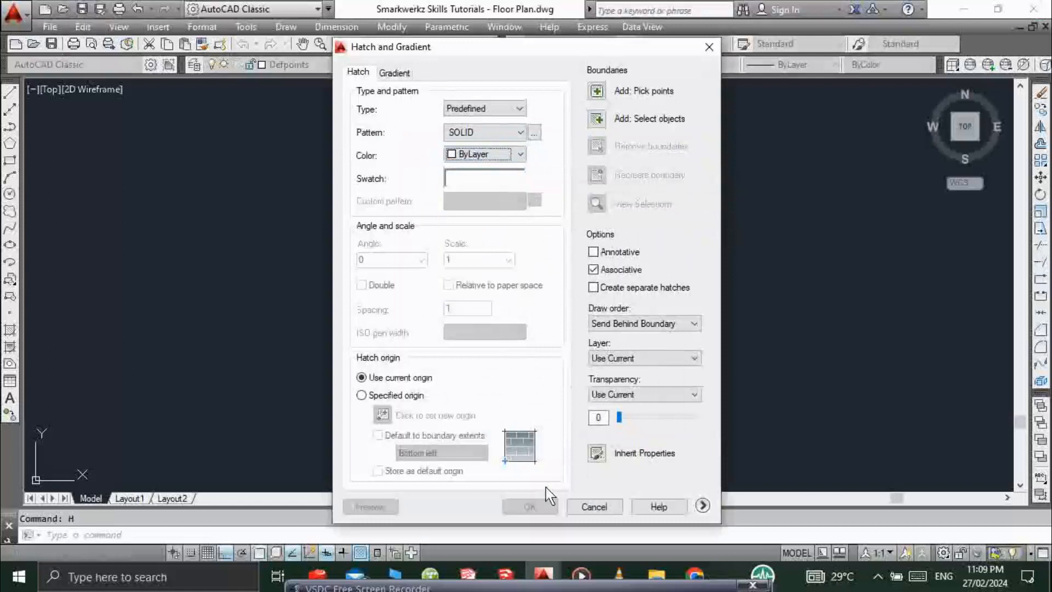
# - Hatch the column square, using its outline as the boundary object
pyautogui.click(598, 119)
pyautogui.click(566, 207)
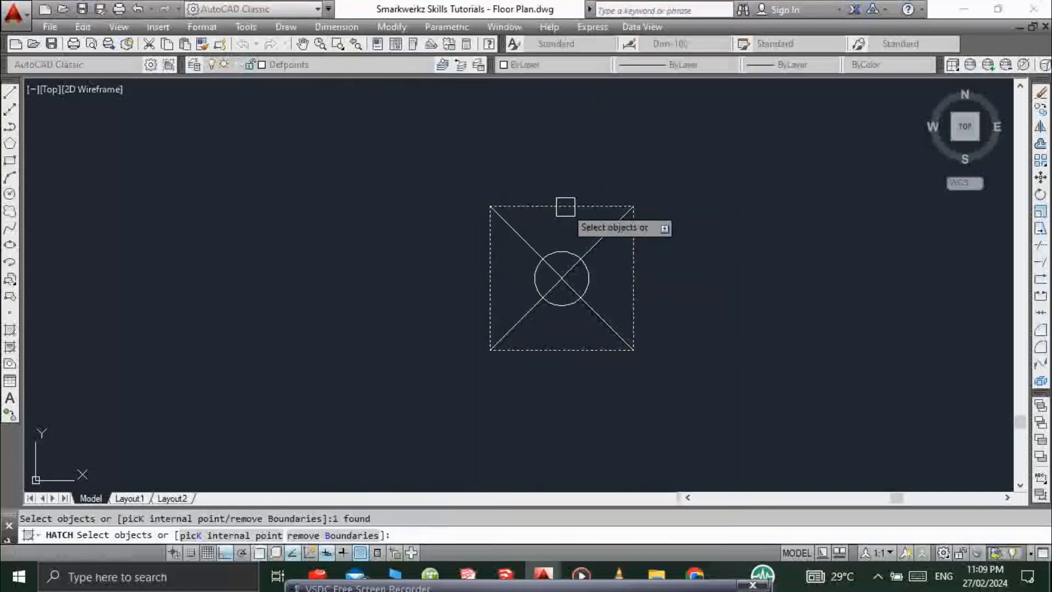
pyautogui.press('Return')
pyautogui.click(531, 506)
pyautogui.press('Escape')
# - Put the column's solid hatch on the C-251 layer
pyautogui.click(554, 228)
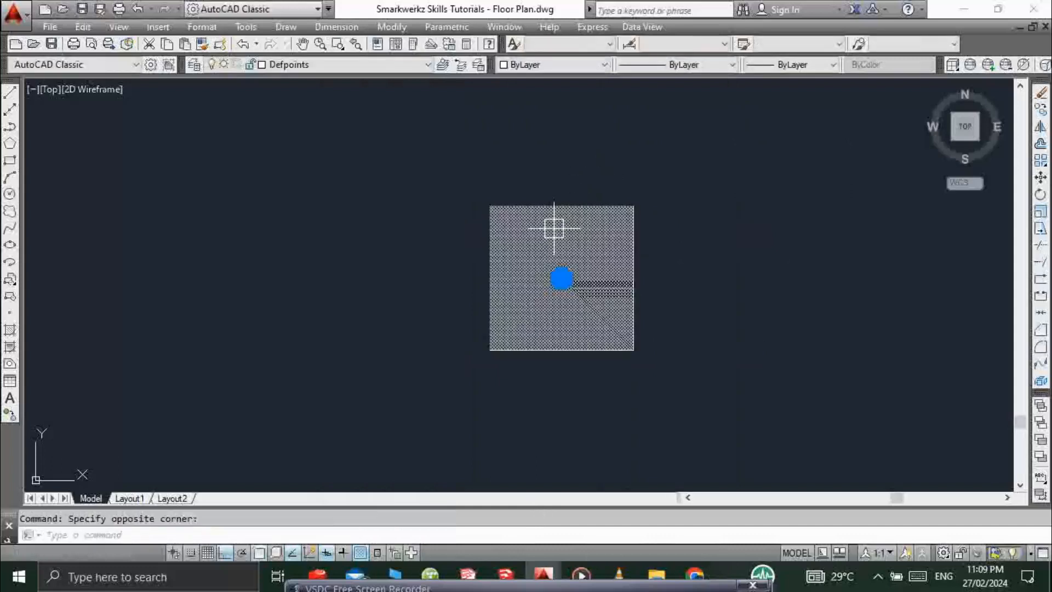
pyautogui.click(329, 64)
pyautogui.click(301, 106)
pyautogui.press('Escape')
pyautogui.scroll(5, 653, 192)
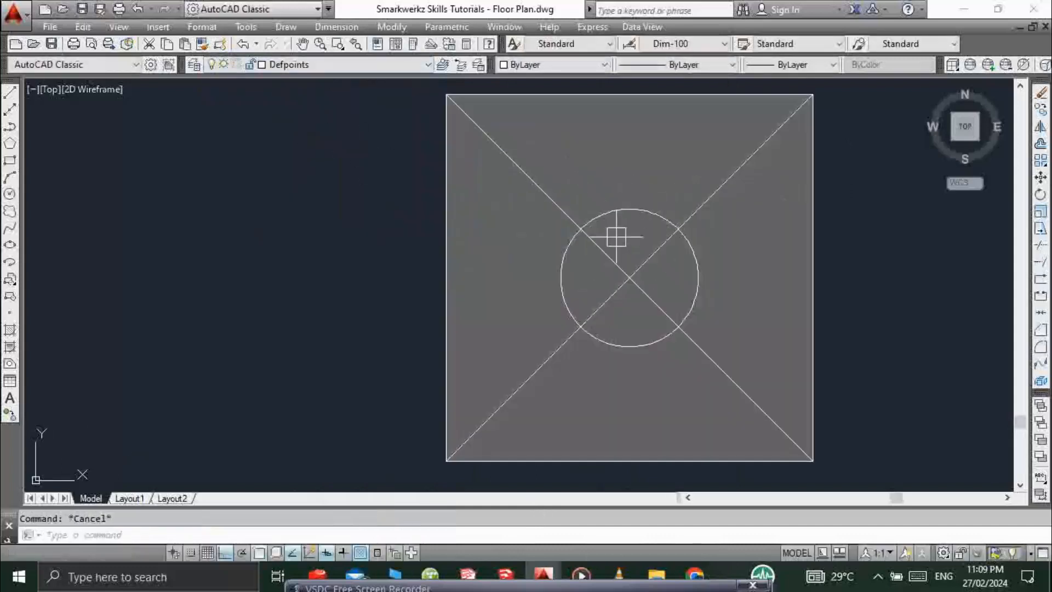
pyautogui.scroll(-5, 609, 274)
pyautogui.scroll(-6, 630, 315)
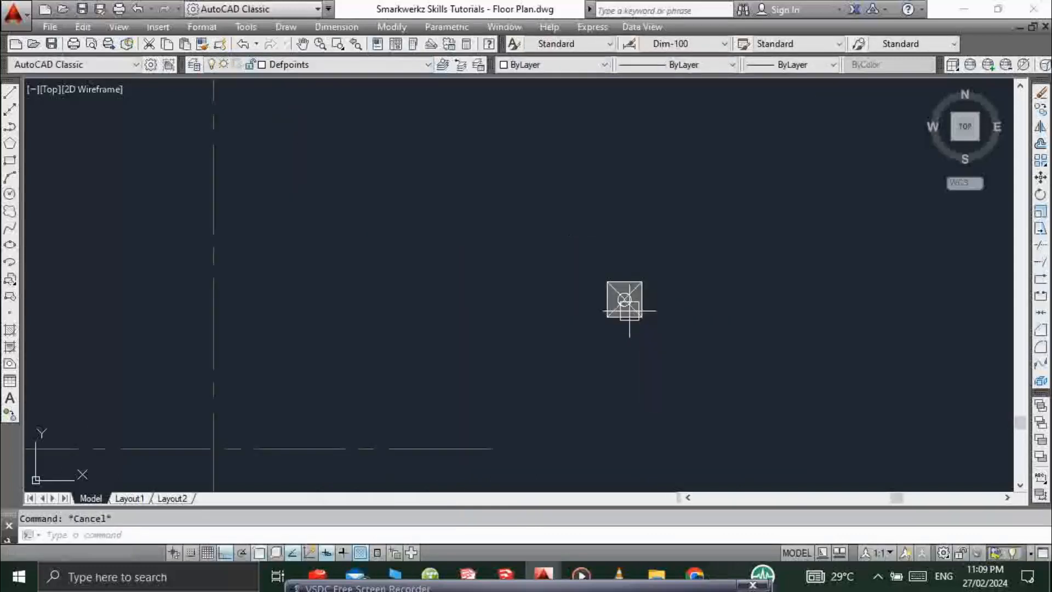
pyautogui.scroll(1, 259, 184)
pyautogui.moveTo(303, 453); pyautogui.dragTo(330, 367, button='middle')
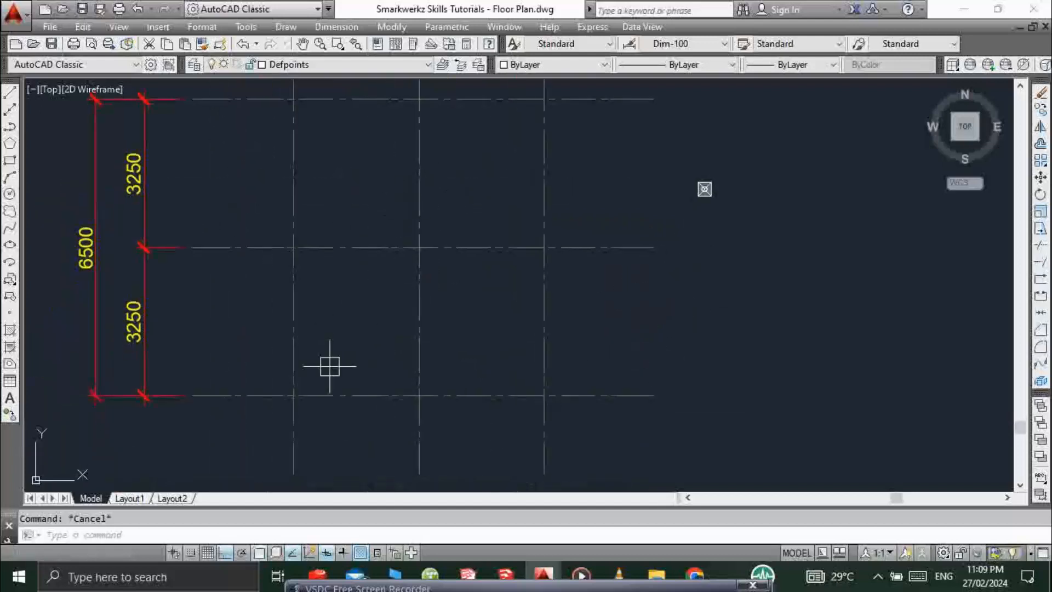
pyautogui.moveTo(496, 332); pyautogui.dragTo(474, 366, button='middle')
pyautogui.moveTo(475, 214); pyautogui.dragTo(456, 279, button='middle')
pyautogui.scroll(6, 662, 283)
pyautogui.click(785, 245)
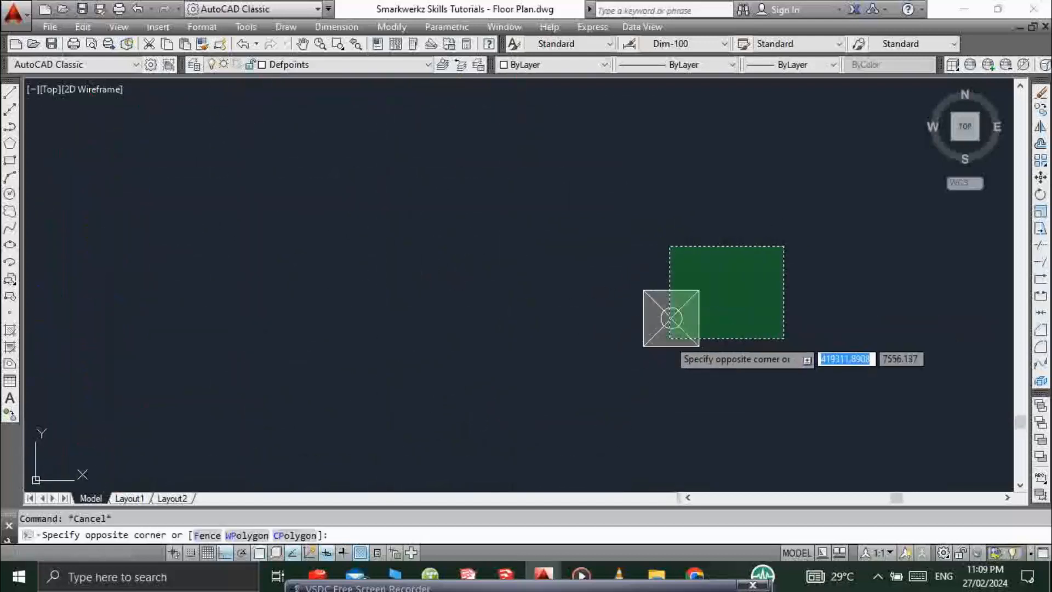
pyautogui.click(575, 383)
pyautogui.write('Co')
pyautogui.press('Return')
pyautogui.scroll(4, 716, 340)
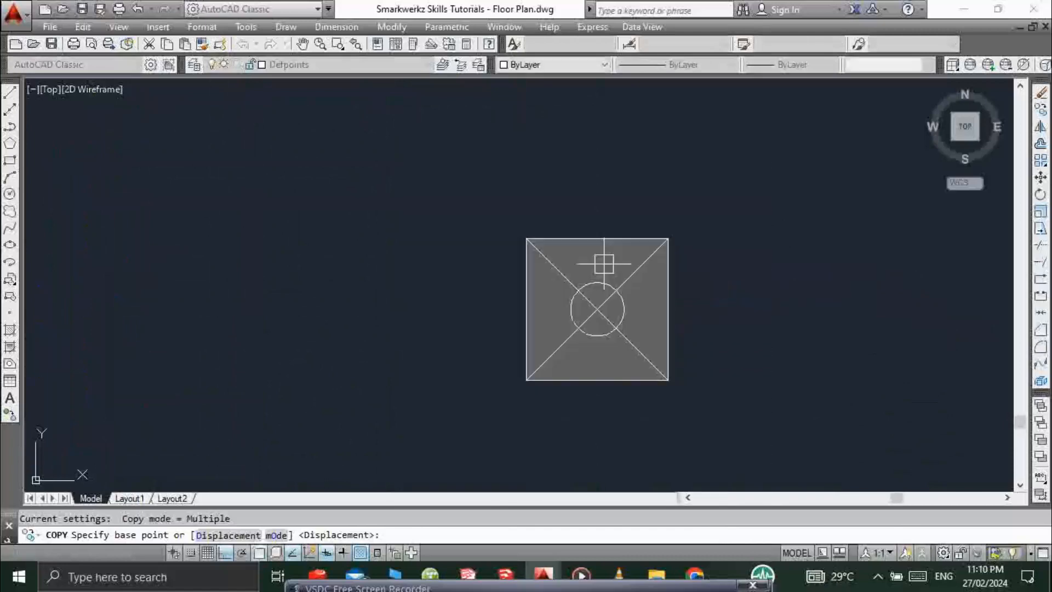
pyautogui.press('Escape')
# - Send the column's solid hatch to the back of the draw order
pyautogui.click(591, 254)
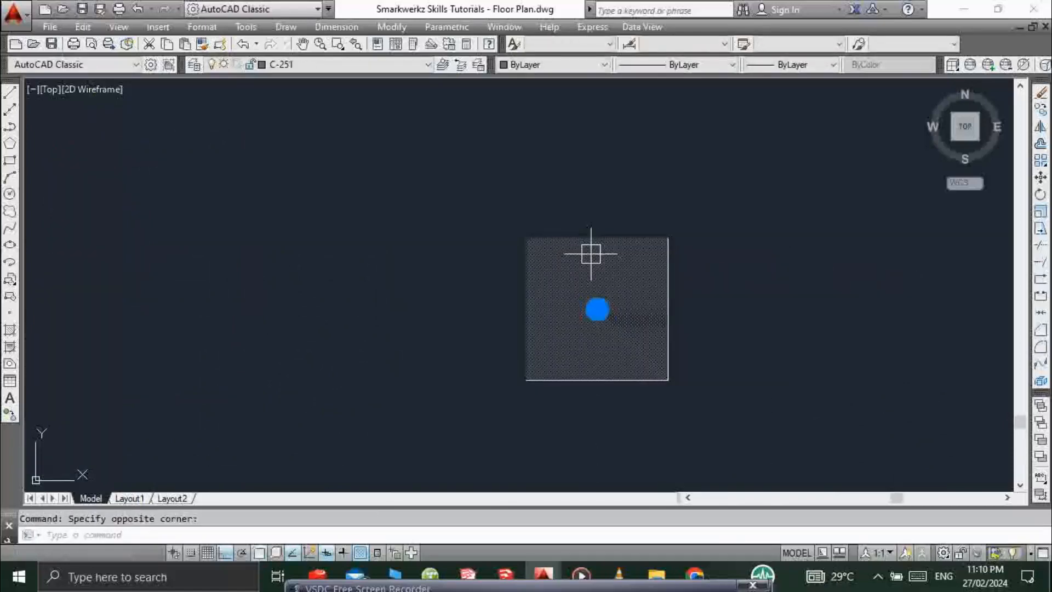
pyautogui.write('dr')
pyautogui.press('Return')
pyautogui.press('Return')
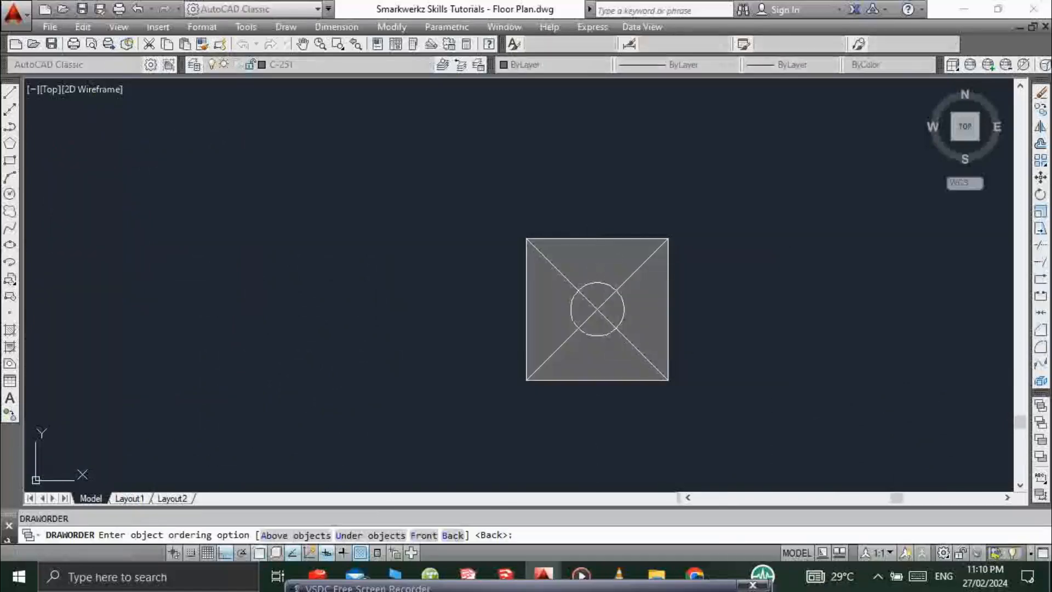
pyautogui.click(585, 280)
pyautogui.press('Escape')
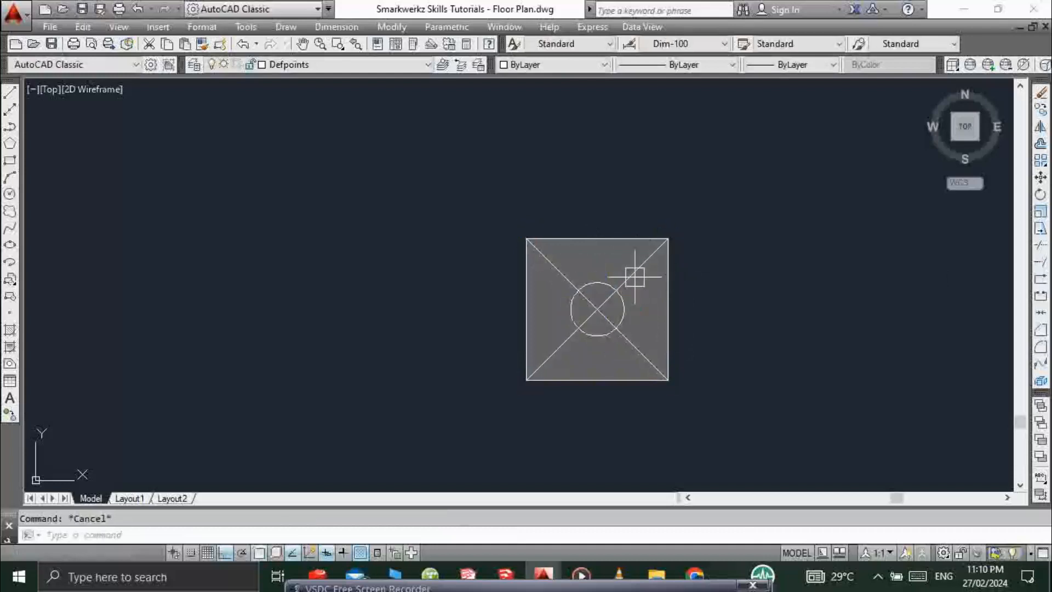
# - Copy the complete hatched column from its centre to the three intersections of the grid's top row
pyautogui.click(754, 188)
pyautogui.click(517, 390)
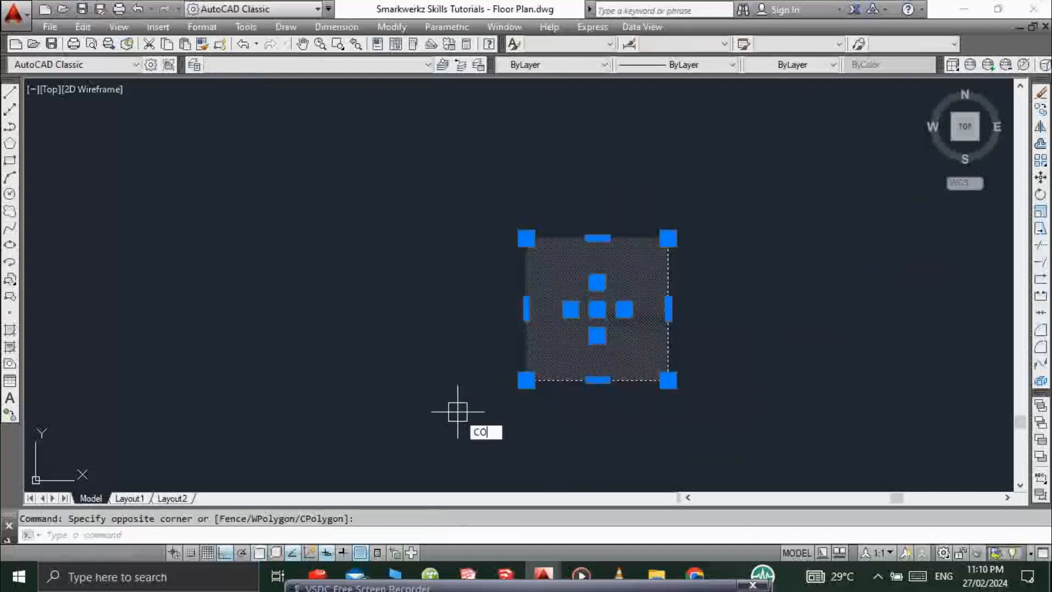
pyautogui.write('co')
pyautogui.press('Return')
pyautogui.click(598, 311)
pyautogui.scroll(-5, 636, 272)
pyautogui.scroll(2, 282, 235)
pyautogui.moveTo(281, 236); pyautogui.dragTo(488, 242, button='middle')
pyautogui.click(399, 164)
pyautogui.click(599, 164)
pyautogui.moveTo(598, 165); pyautogui.dragTo(457, 257, button='middle')
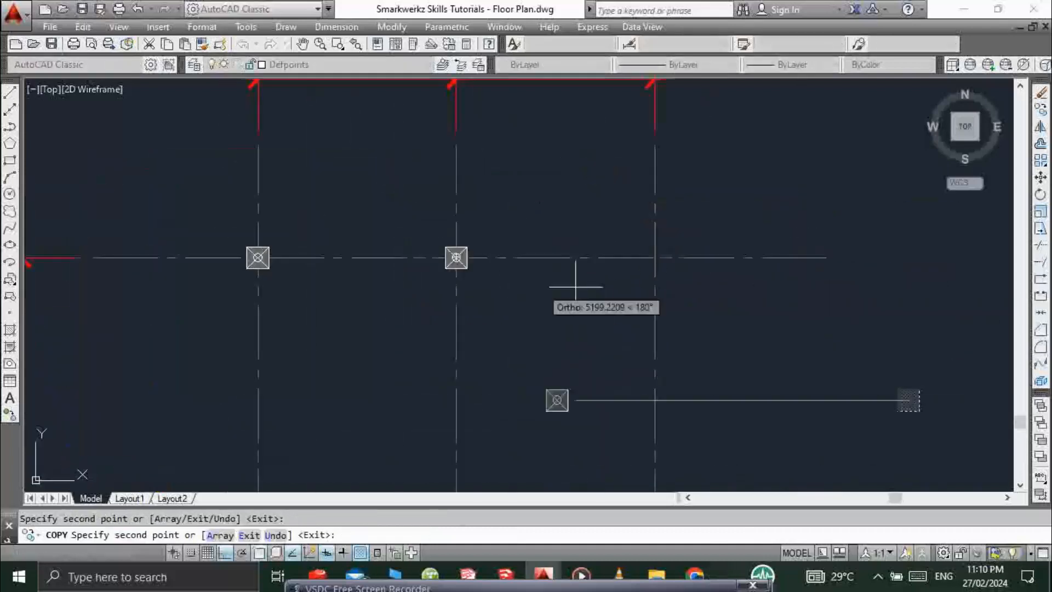
pyautogui.click(652, 258)
# - Place column copies at the three intersections of the grid's middle row
pyautogui.moveTo(356, 477); pyautogui.dragTo(482, 271, button='middle')
pyautogui.click(384, 286)
pyautogui.click(582, 285)
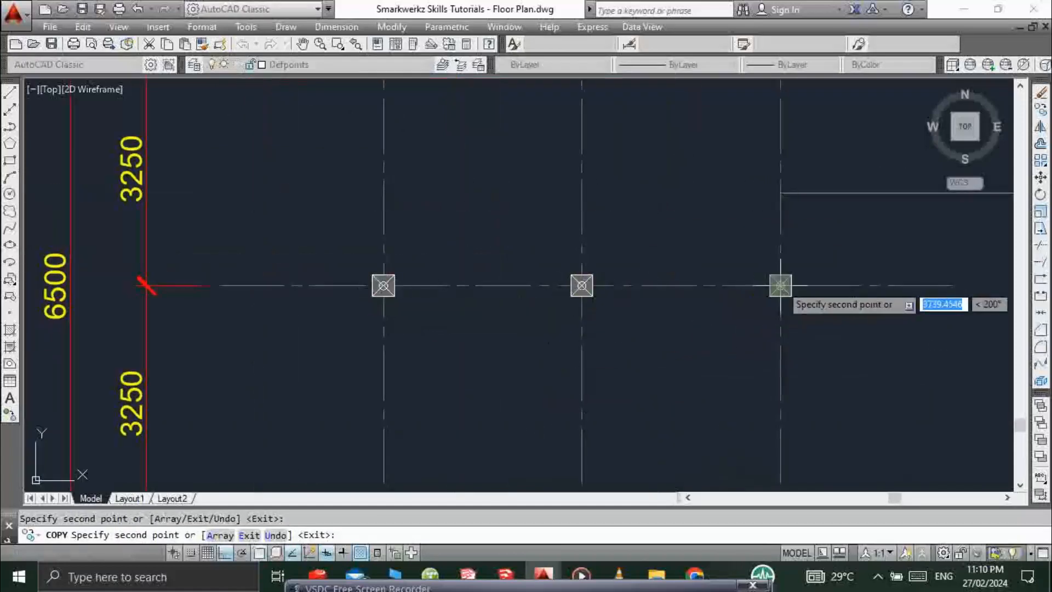
pyautogui.click(780, 286)
# - Place column copies at the three intersections of the grid's bottom row and erase the loose original column
pyautogui.moveTo(404, 482); pyautogui.dragTo(455, 323, button='middle')
pyautogui.click(435, 361)
pyautogui.click(633, 362)
pyautogui.moveTo(832, 362); pyautogui.dragTo(729, 398, button='middle')
pyautogui.click(728, 398)
pyautogui.scroll(-3, 685, 356)
pyautogui.press('Escape')
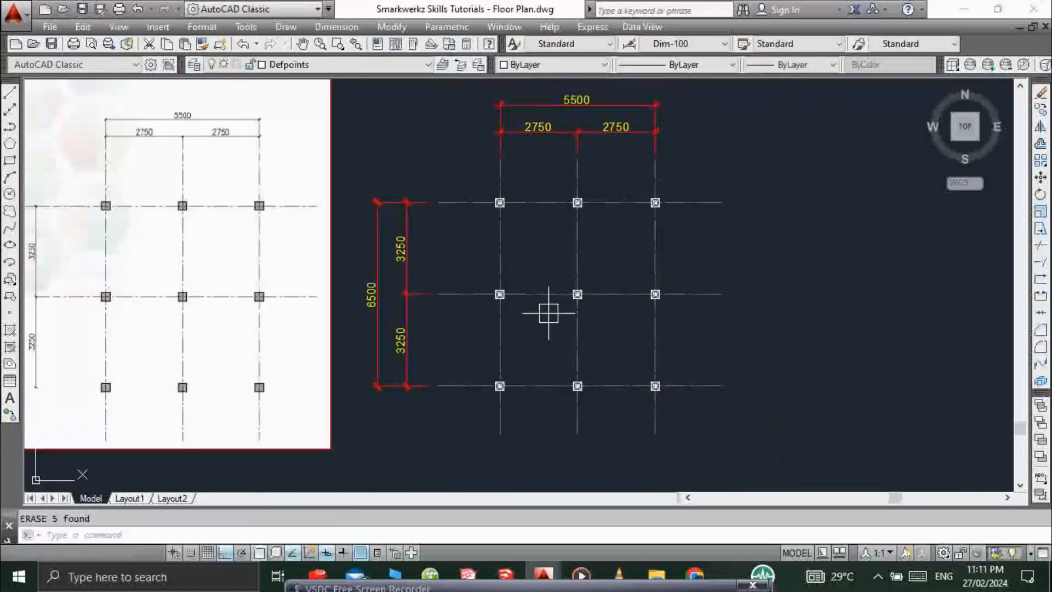
# - Move the complete grid with its columns and dimensions horizontally, away from the sample drawing
pyautogui.scroll(2, 575, 287)
pyautogui.scroll(-2, 590, 284)
pyautogui.scroll(2, 591, 285)
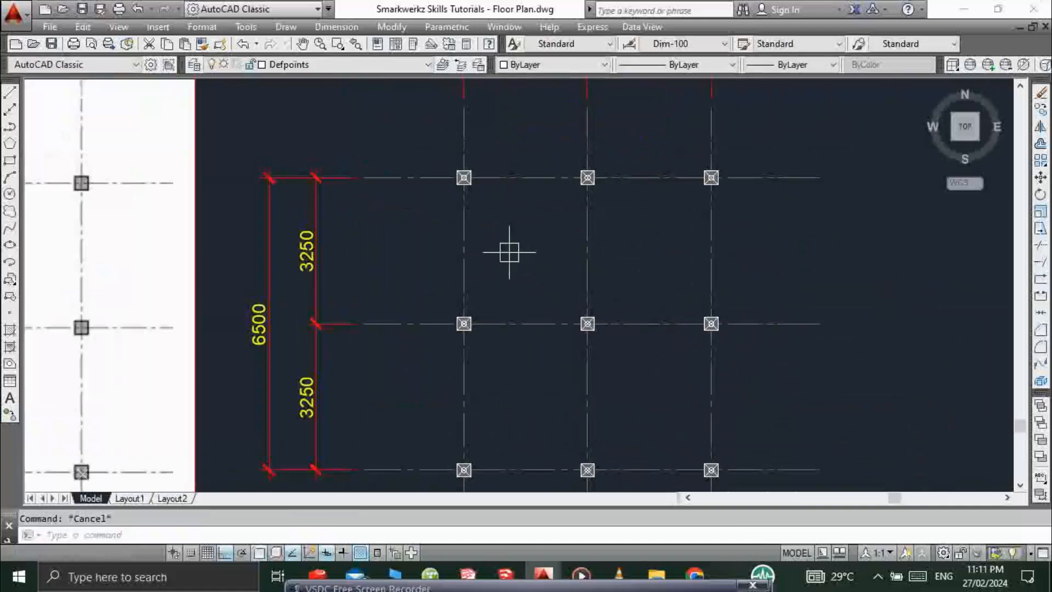
pyautogui.scroll(-1, 520, 254)
pyautogui.scroll(-1, 411, 278)
pyautogui.moveTo(411, 278); pyautogui.dragTo(499, 289, button='middle')
pyautogui.click(757, 143)
pyautogui.click(474, 404)
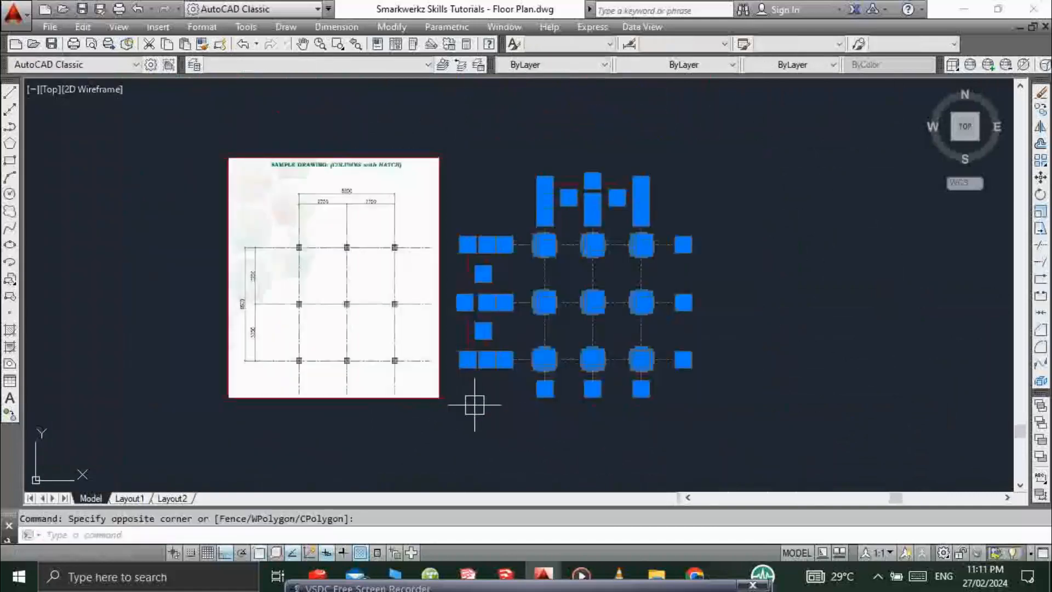
pyautogui.write('m')
pyautogui.press('space')
pyautogui.click(598, 134)
pyautogui.click(667, 132)
pyautogui.press('Escape')
pyautogui.scroll(3, 630, 247)
pyautogui.write('re')
pyautogui.press('Escape')
pyautogui.scroll(-3, 541, 192)
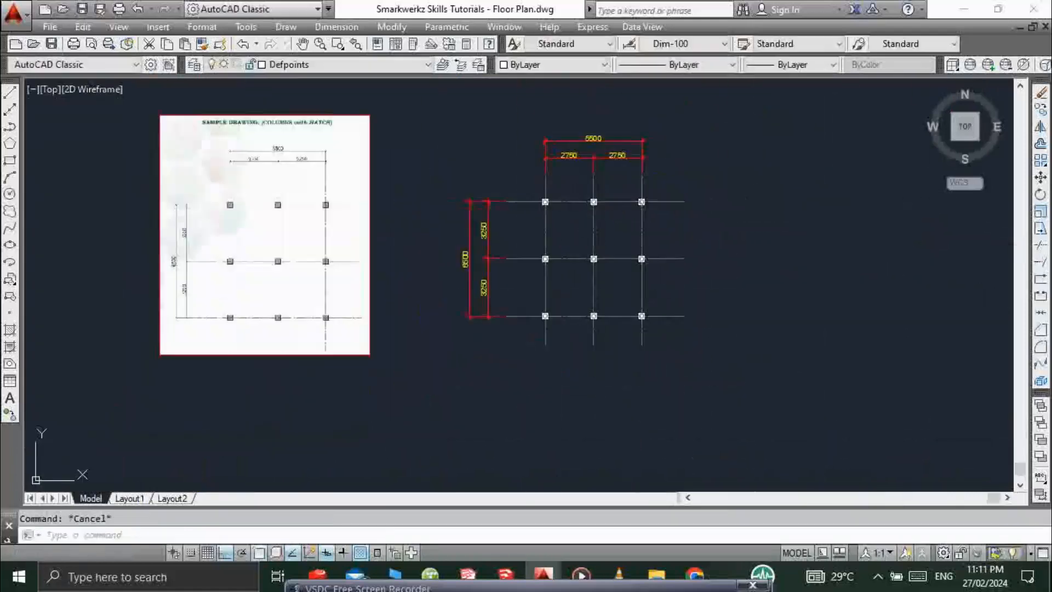
# - Bring the vertical grid lines to the front of the draw order
pyautogui.scroll(1, 490, 213)
pyautogui.moveTo(490, 213); pyautogui.dragTo(475, 277, button='middle')
pyautogui.scroll(4, 651, 263)
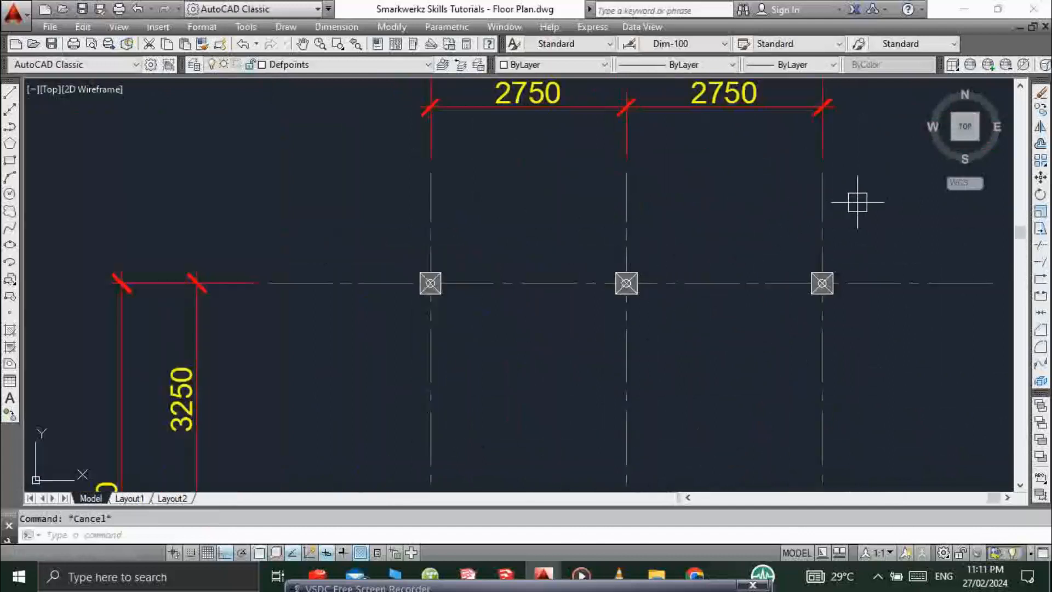
pyautogui.click(858, 203)
pyautogui.click(417, 197)
pyautogui.scroll(-4, 418, 198)
pyautogui.write('dr')
pyautogui.press('space')
pyautogui.write('F')
pyautogui.press('space')
pyautogui.scroll(10, 510, 230)
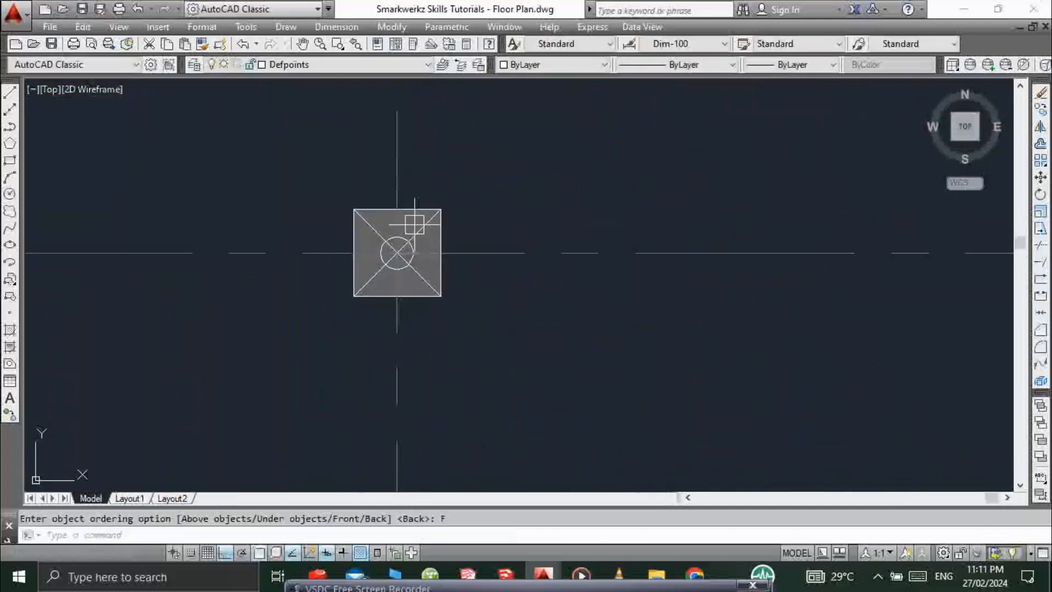
pyautogui.scroll(4, 413, 221)
pyautogui.press('Escape')
# - Shift the complete dimensioned column grid slightly to the right
pyautogui.scroll(-12, 581, 329)
pyautogui.moveTo(562, 313); pyautogui.dragTo(575, 259, button='middle')
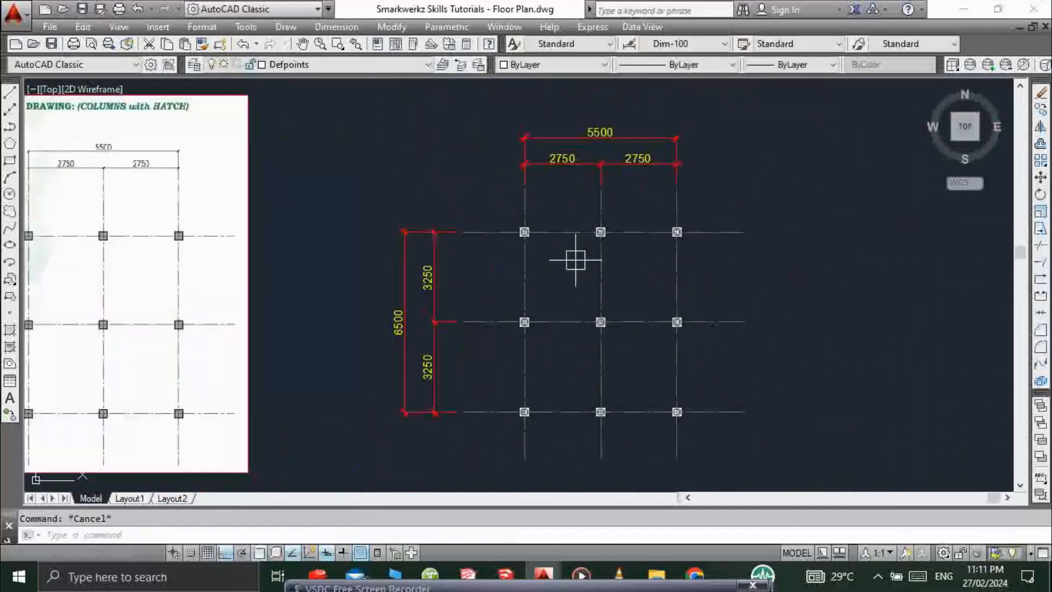
pyautogui.scroll(-1, 559, 262)
pyautogui.click(723, 156)
pyautogui.click(475, 402)
pyautogui.write('m')
pyautogui.click(772, 306)
pyautogui.click(786, 305)
# - Move the column grid further right to widen its gap from the sample drawing
pyautogui.scroll(-2, 713, 263)
pyautogui.click(716, 162)
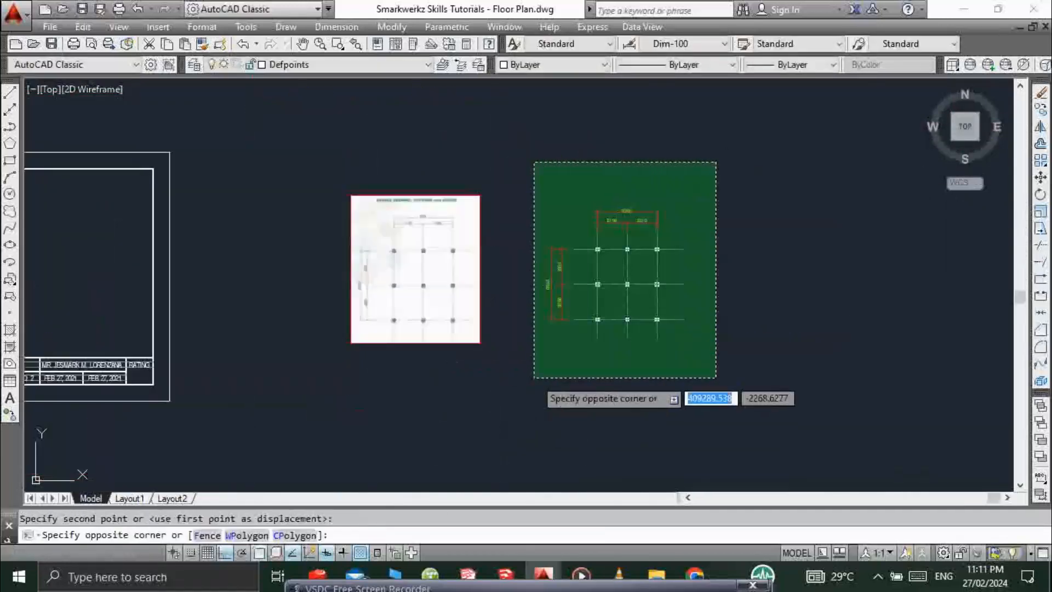
pyautogui.click(535, 378)
pyautogui.write('m')
pyautogui.click(571, 378)
pyautogui.click(603, 378)
pyautogui.scroll(2, 662, 285)
pyautogui.moveTo(662, 284); pyautogui.dragTo(595, 298, button='middle')
pyautogui.scroll(-3, 624, 326)
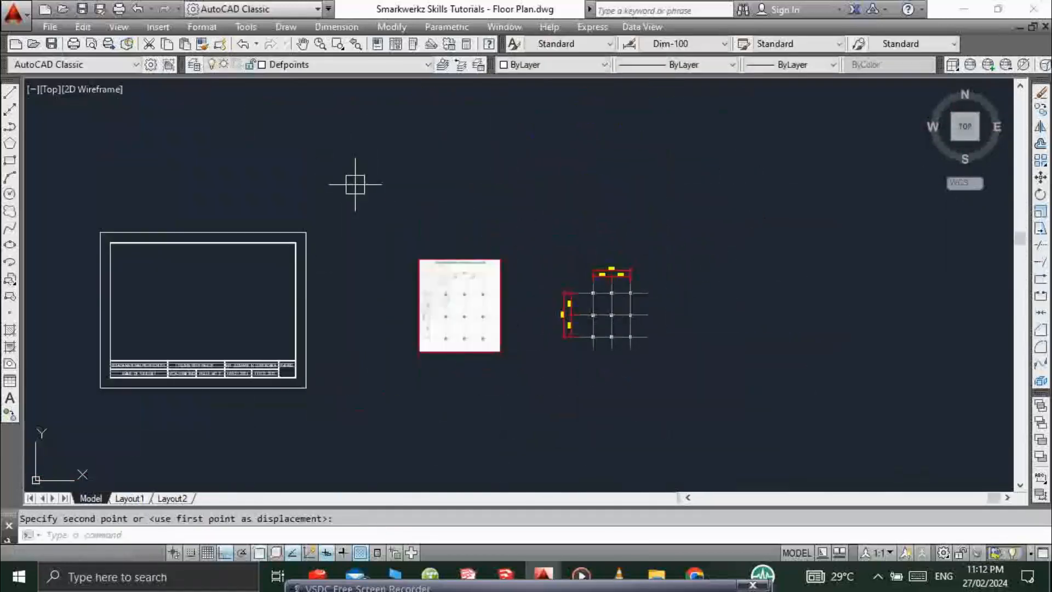
# - Move the title-block sheet frame horizontally so that it encloses the dimensioned column grid
pyautogui.press('Escape')
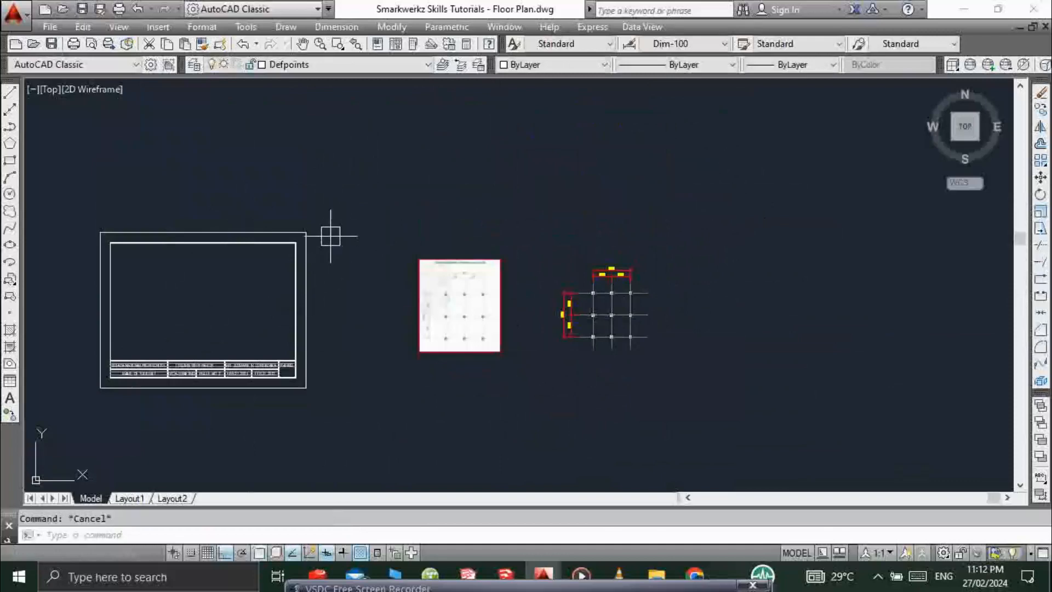
pyautogui.click(384, 206)
pyautogui.click(223, 406)
pyautogui.write('m')
pyautogui.scroll(-2, 473, 326)
pyautogui.click(239, 314)
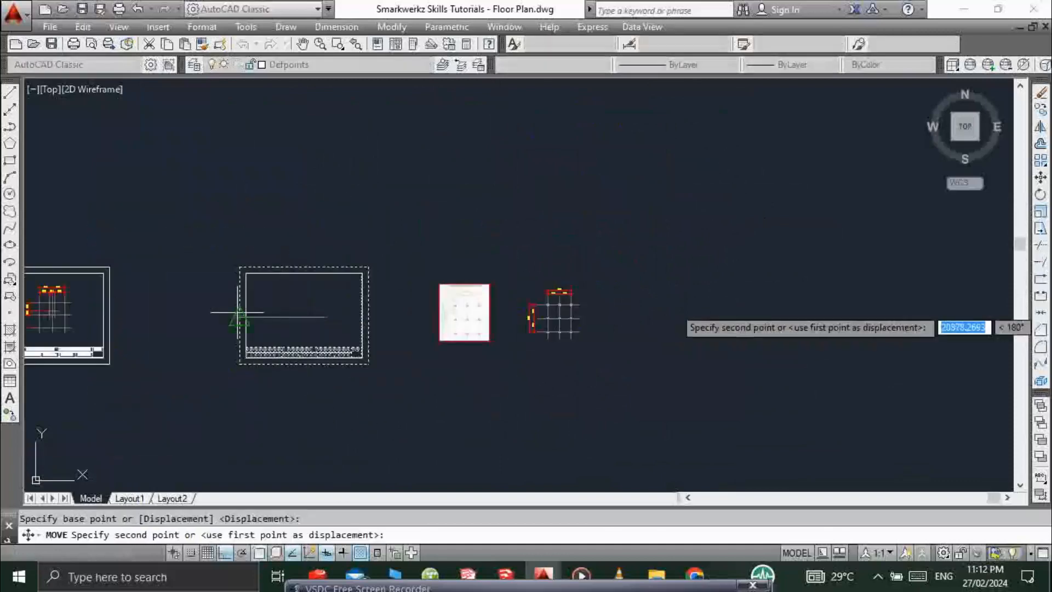
pyautogui.click(588, 313)
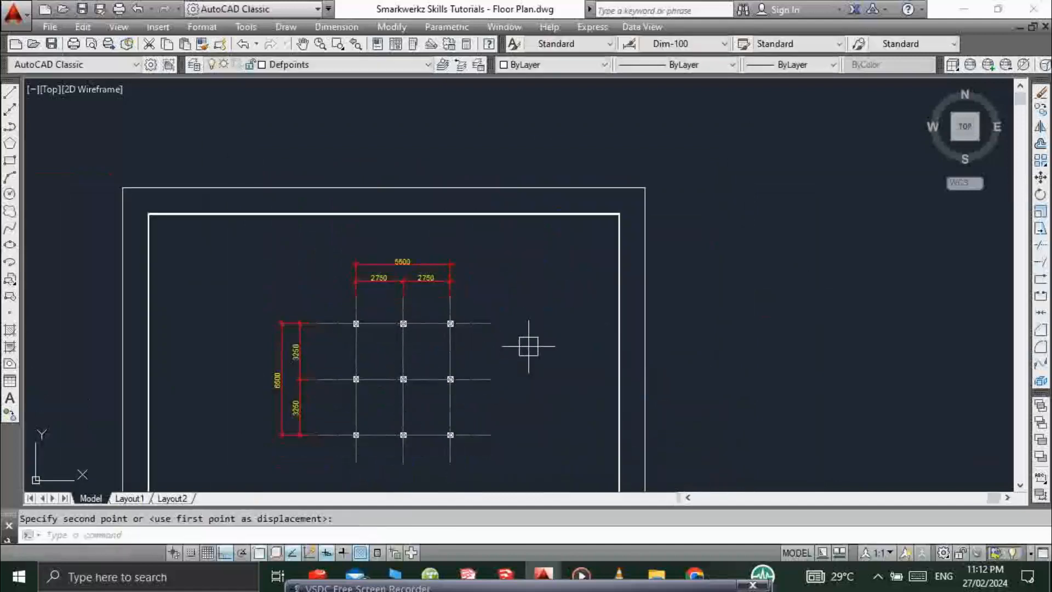
# - Examine the title-block entries and the framed column plan, ending with a zoom window on the sheet
pyautogui.scroll(5, 531, 345)
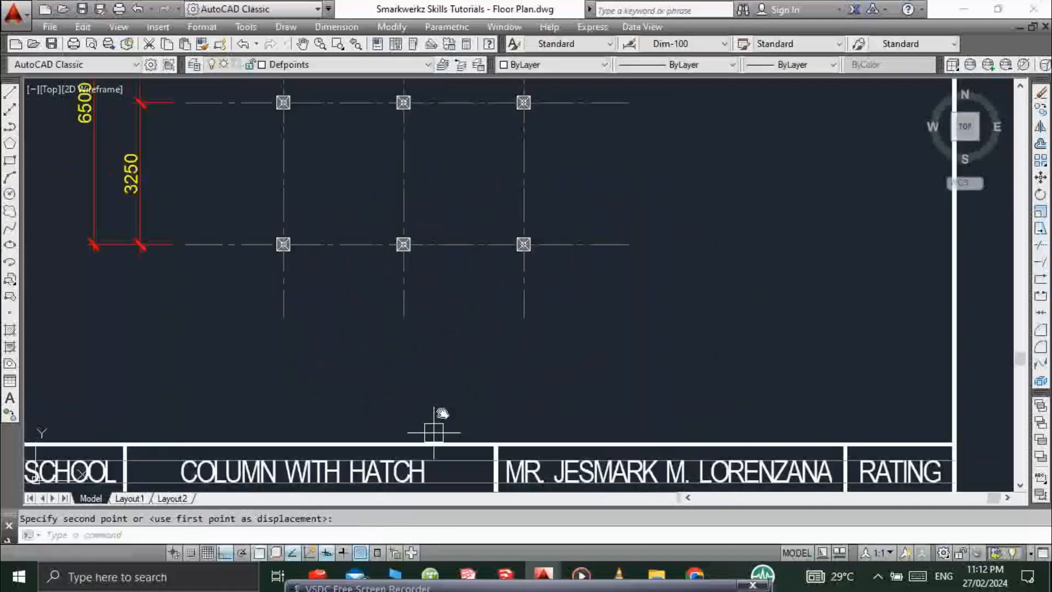
pyautogui.scroll(-3, 437, 416)
pyautogui.scroll(4, 401, 340)
pyautogui.scroll(-4, 401, 430)
pyautogui.scroll(4, 447, 430)
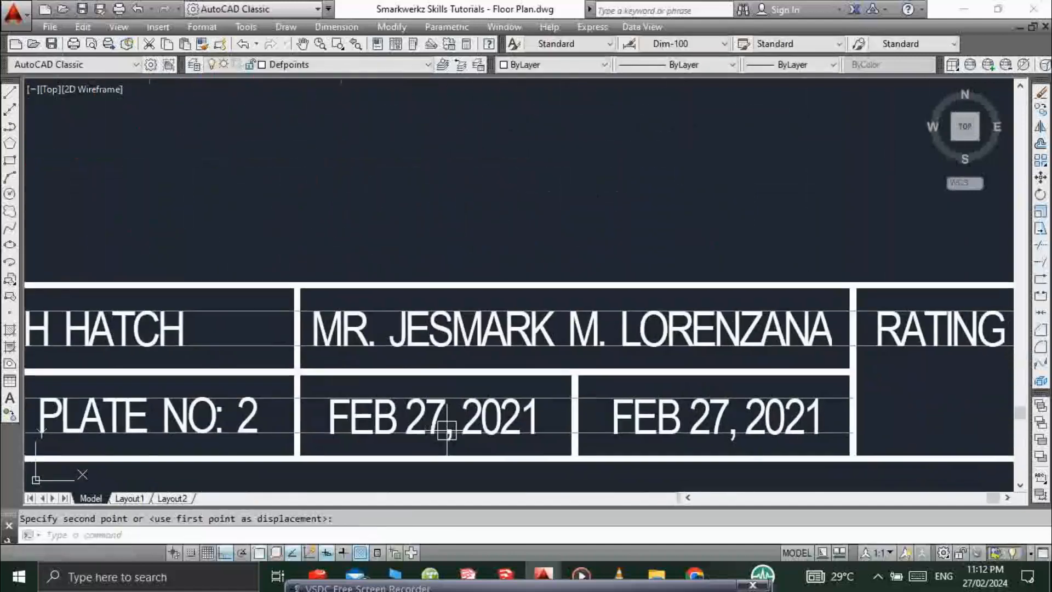
pyautogui.scroll(-3, 723, 423)
pyautogui.scroll(1, 566, 300)
pyautogui.moveTo(616, 245); pyautogui.dragTo(496, 284, button='middle')
pyautogui.scroll(-1, 566, 301)
pyautogui.write('z')
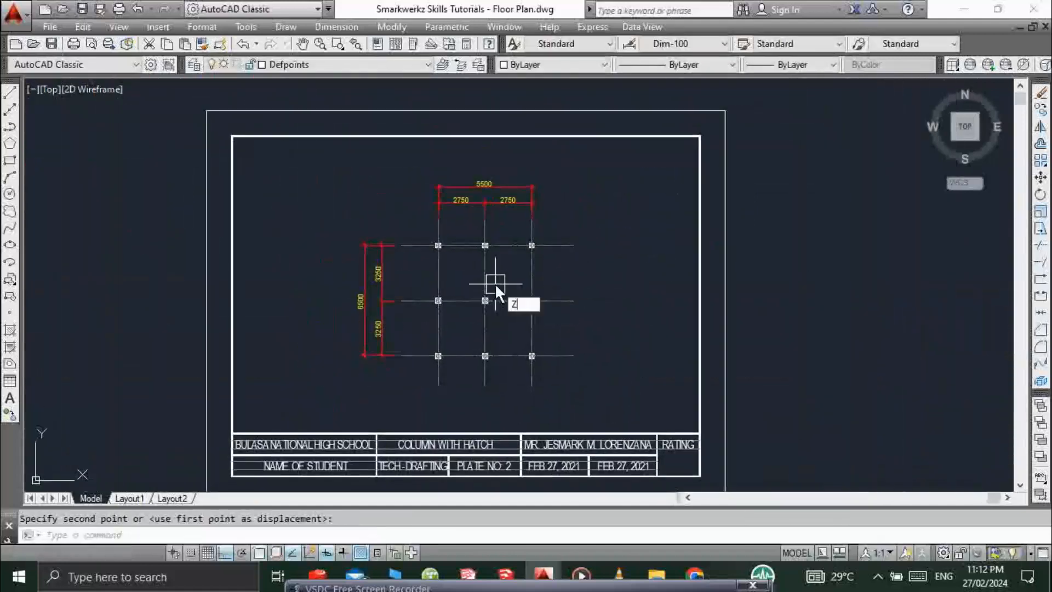
pyautogui.press('Return')
pyautogui.scroll(-4, 496, 284)
pyautogui.click(377, 207)
pyautogui.click(593, 374)
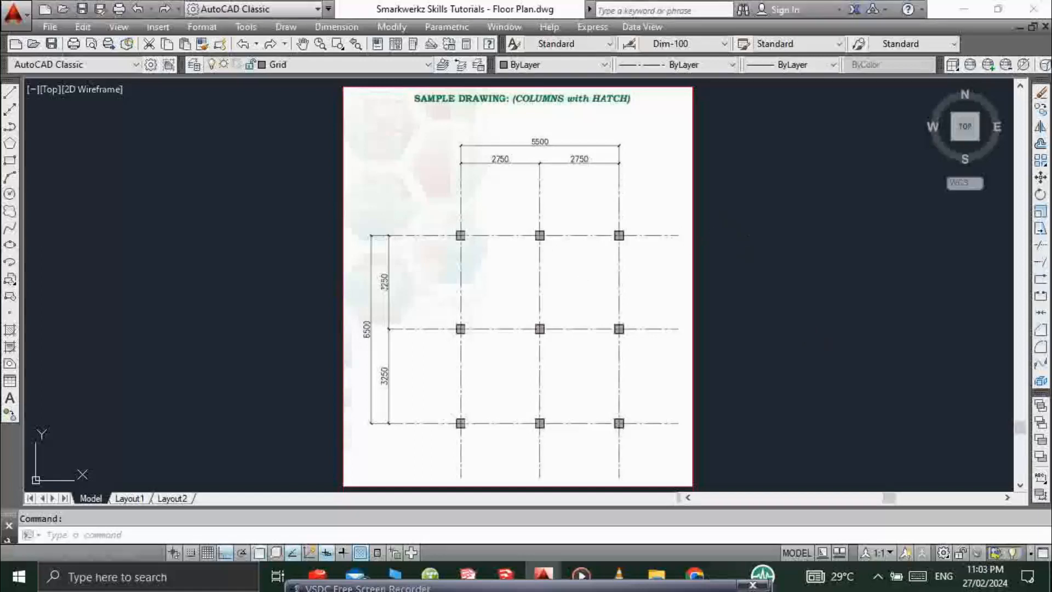
# - Make the Grid layer current and draw a vertical grid line about 10000 units long beside the sample drawing
pyautogui.moveTo(604, 250); pyautogui.dragTo(298, 258, button='middle')
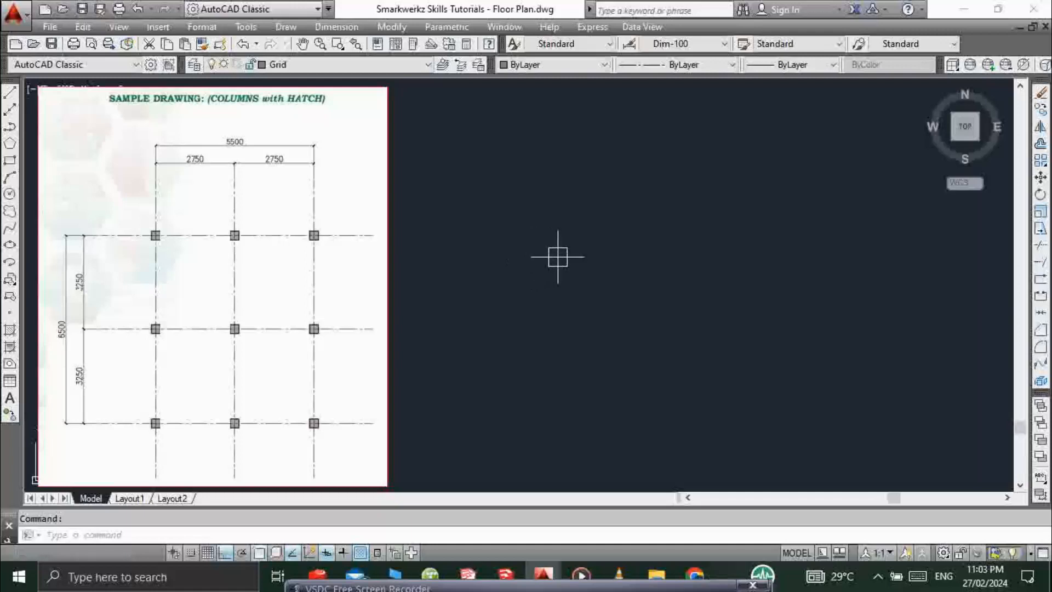
pyautogui.click(335, 66)
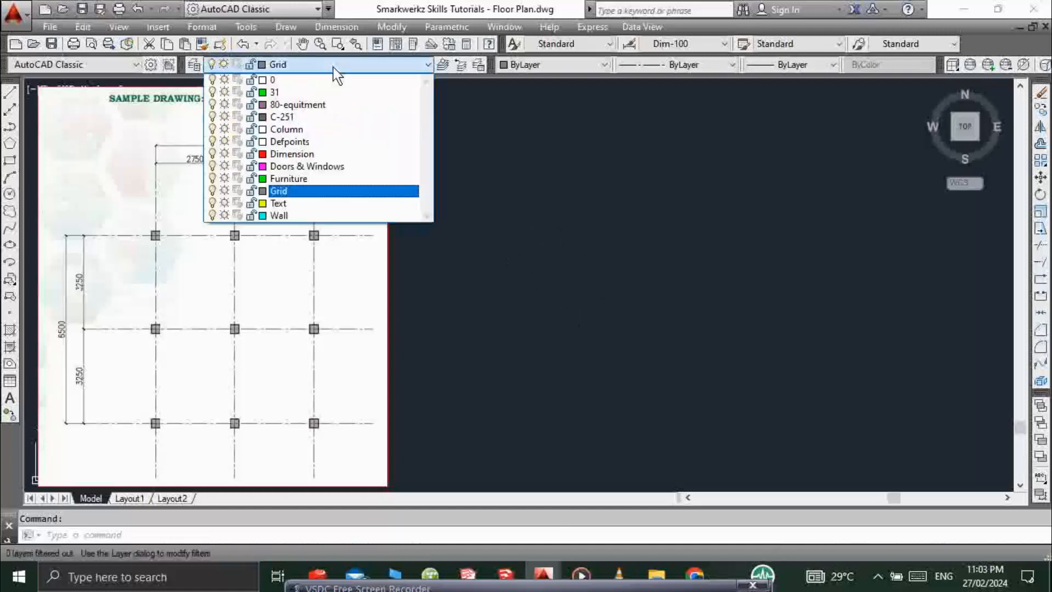
pyautogui.click(305, 190)
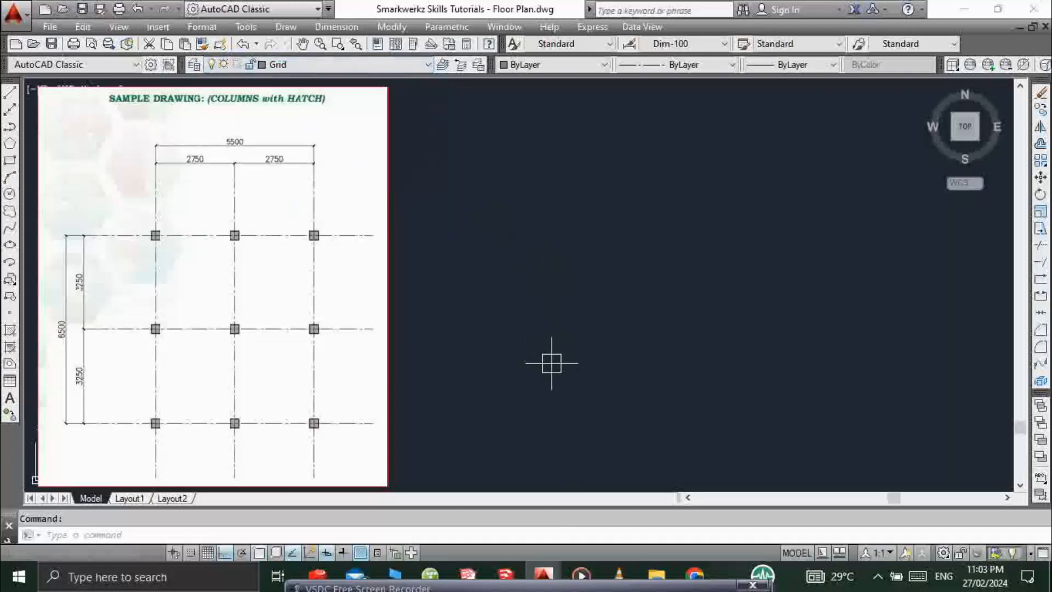
pyautogui.write('L')
pyautogui.press('Return')
pyautogui.click(564, 439)
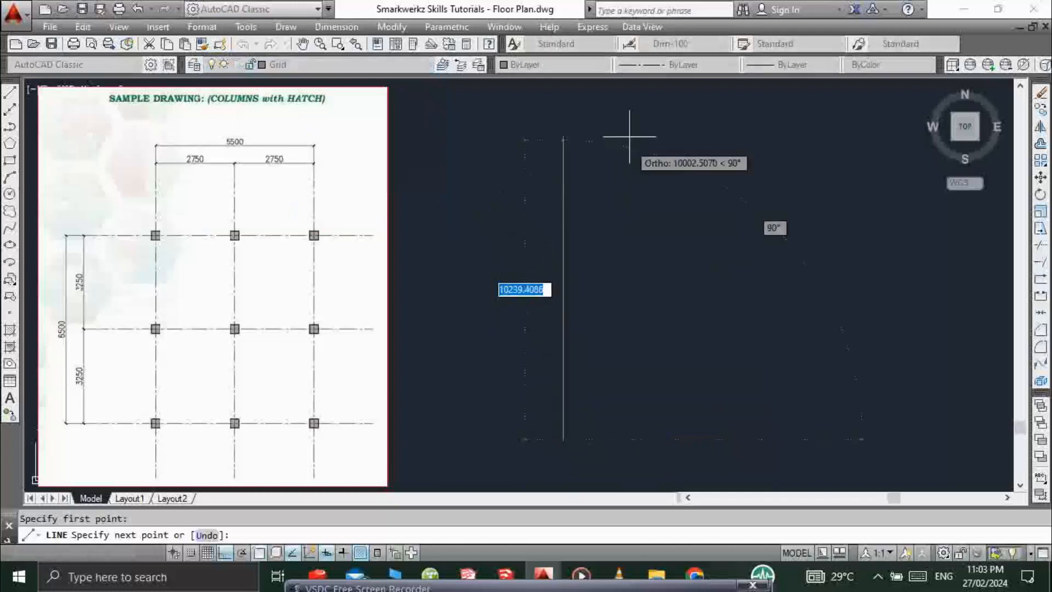
pyautogui.click(625, 148)
pyautogui.press('Escape')
# - Move the vertical grid line straight down by about 1000 units beside the sample drawing
pyautogui.click(608, 233)
pyautogui.click(545, 256)
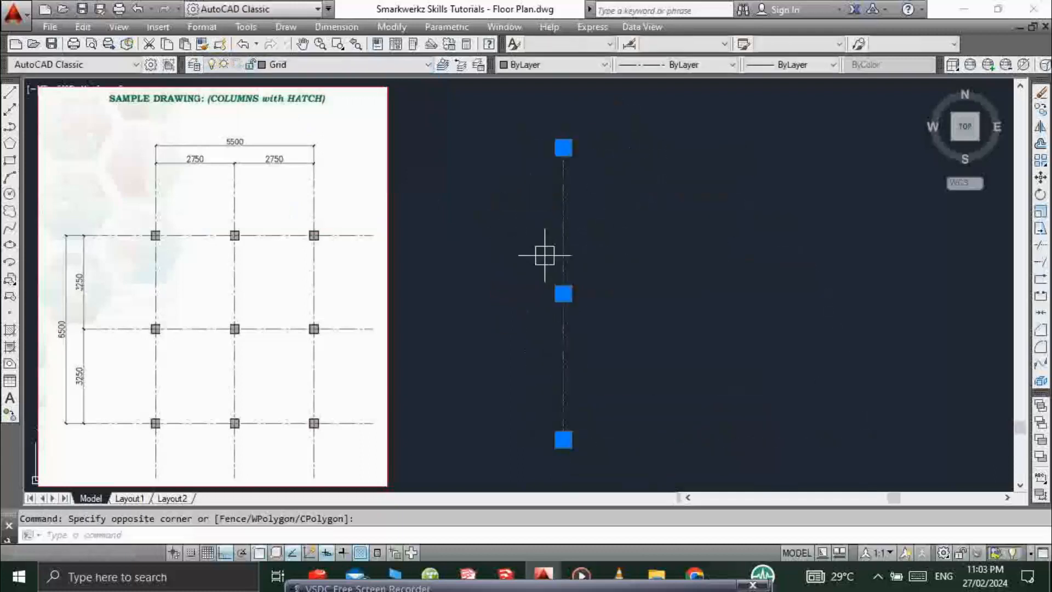
pyautogui.write('m')
pyautogui.press('Return')
pyautogui.click(654, 184)
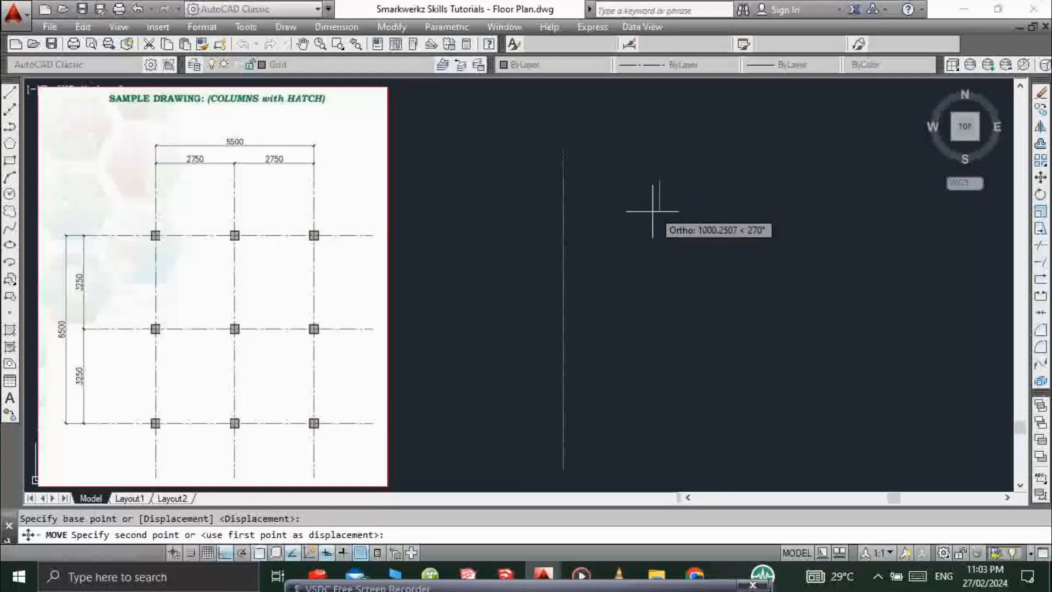
pyautogui.click(644, 208)
pyautogui.click(636, 214)
pyautogui.click(548, 230)
pyautogui.press('Escape')
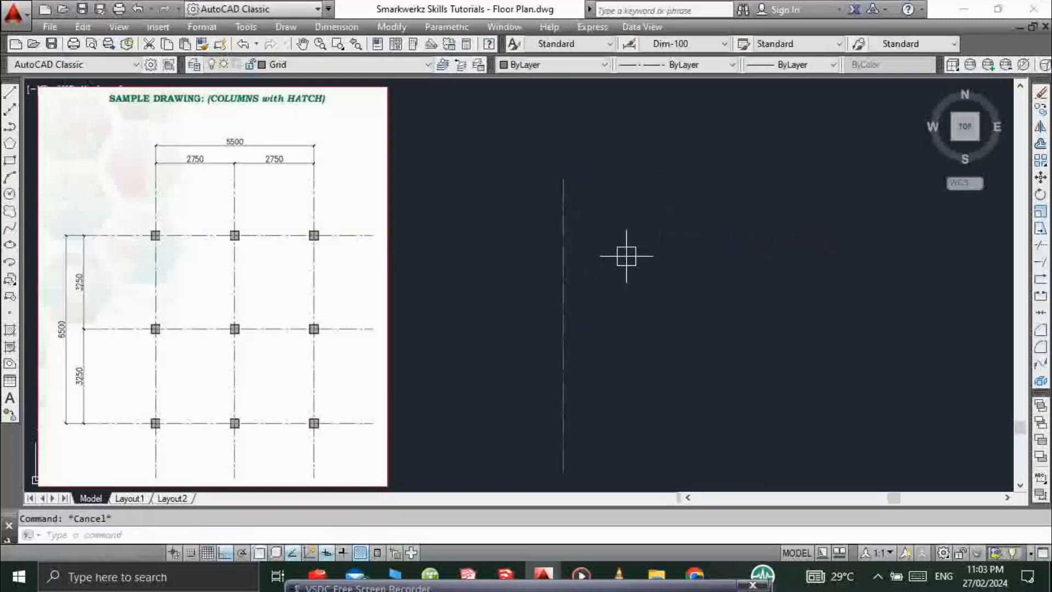
# - Offset the vertical grid line twice to the right at 2750 spacing to form three vertical grid lines
pyautogui.press('Return')
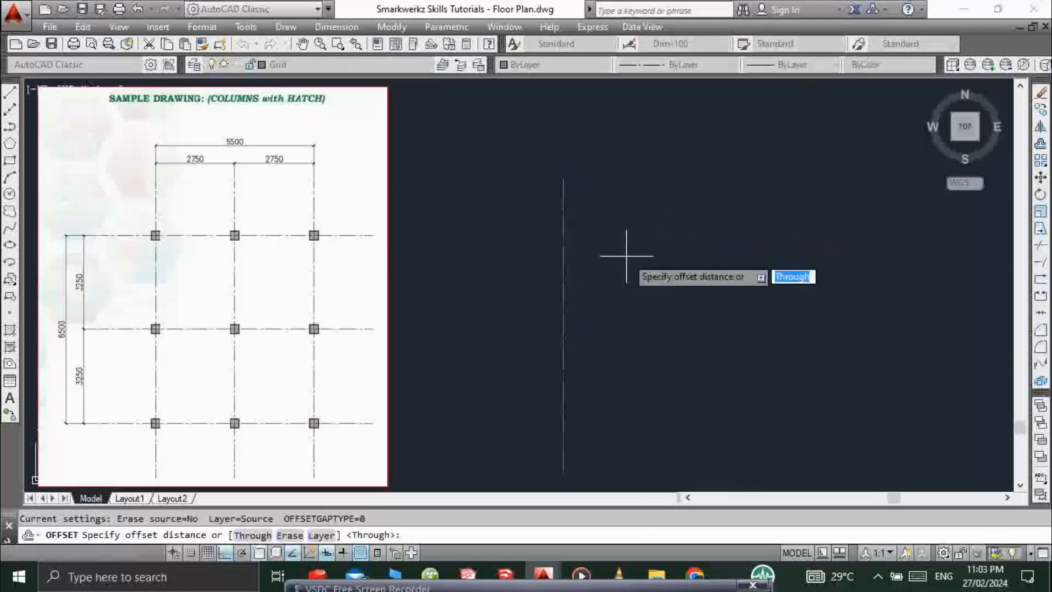
pyautogui.write('2750')
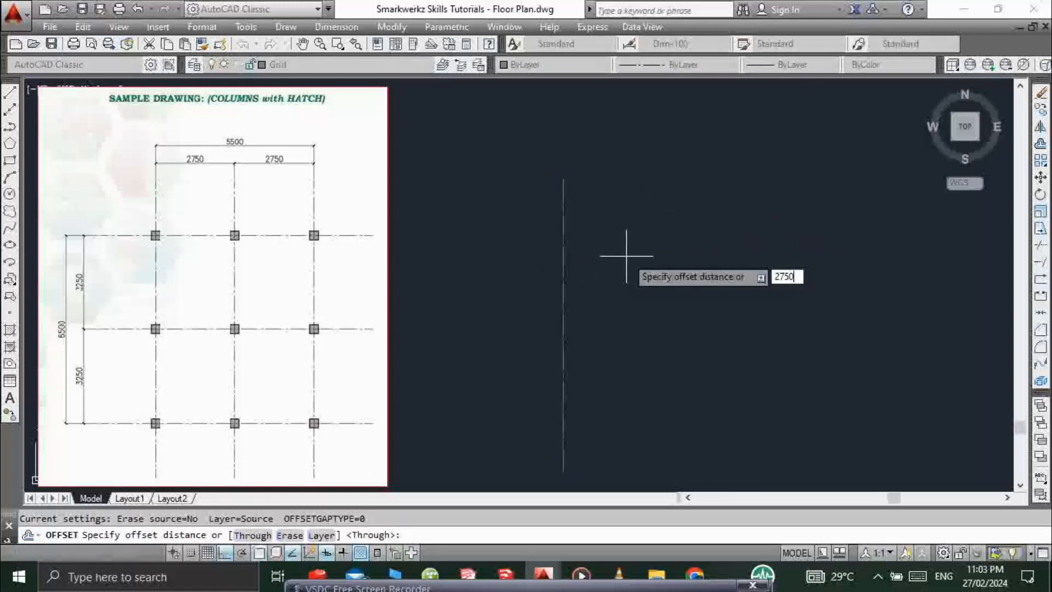
pyautogui.press('Return')
pyautogui.click(565, 228)
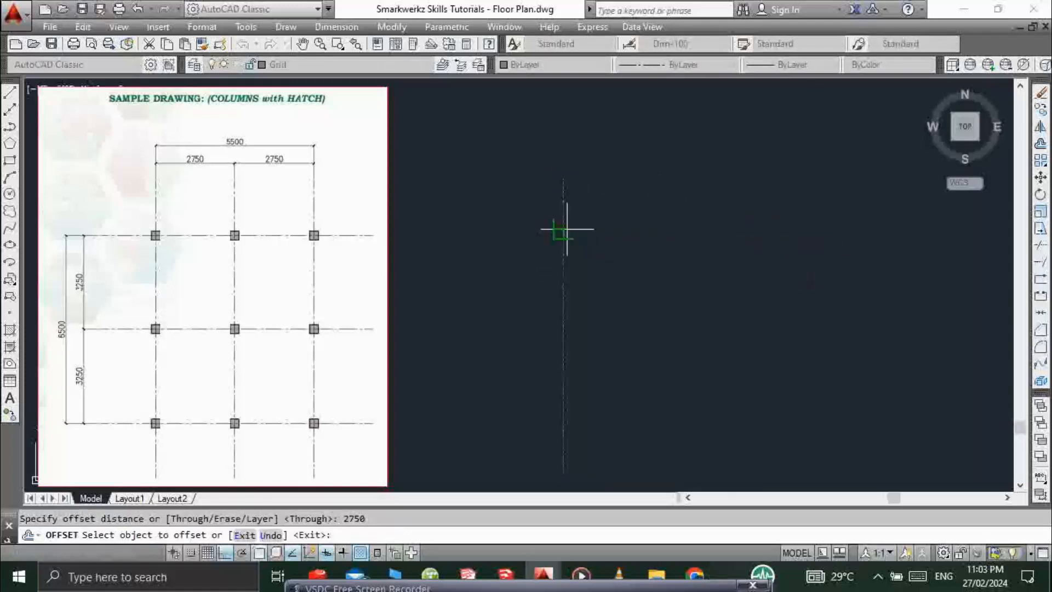
pyautogui.click(631, 262)
pyautogui.click(643, 260)
pyautogui.click(699, 252)
pyautogui.press('Escape')
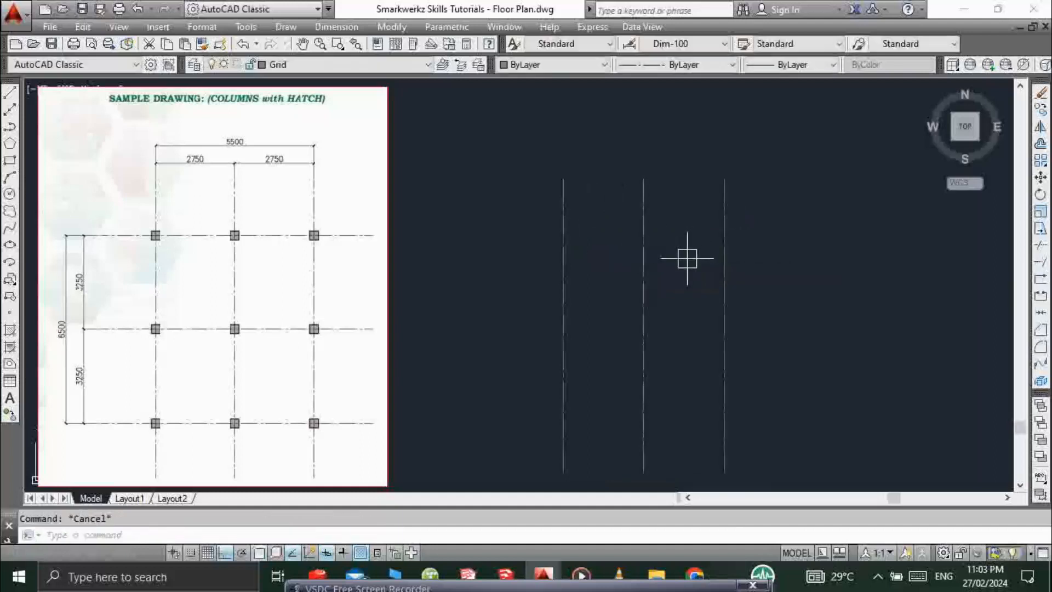
# - Draw a horizontal grid line across the upper part of the three vertical lines, extending past both outer ones
pyautogui.write('l')
pyautogui.press('Return')
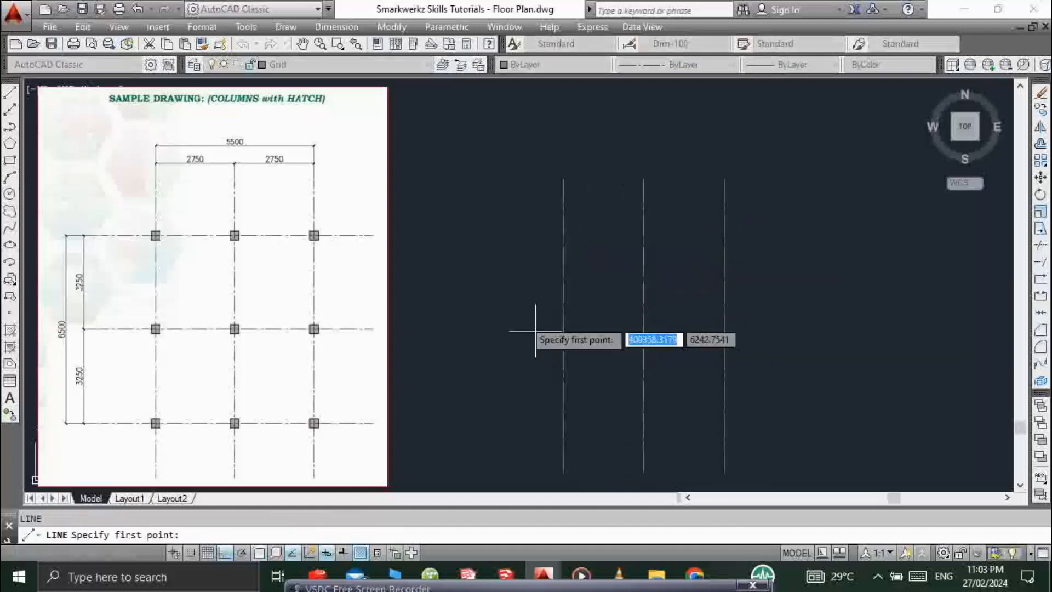
pyautogui.click(464, 231)
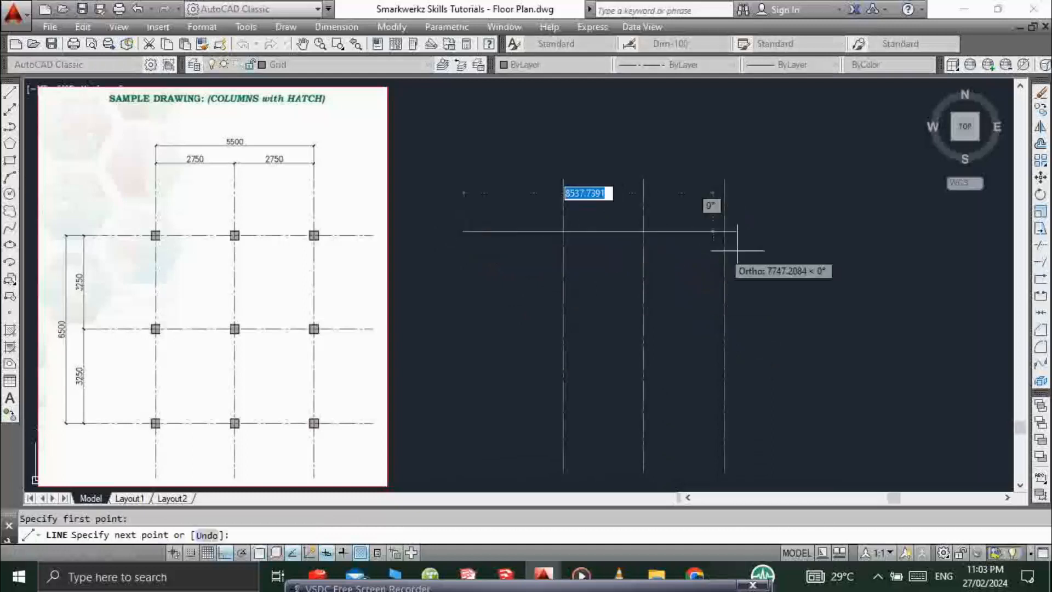
pyautogui.click(840, 249)
pyautogui.press('Escape')
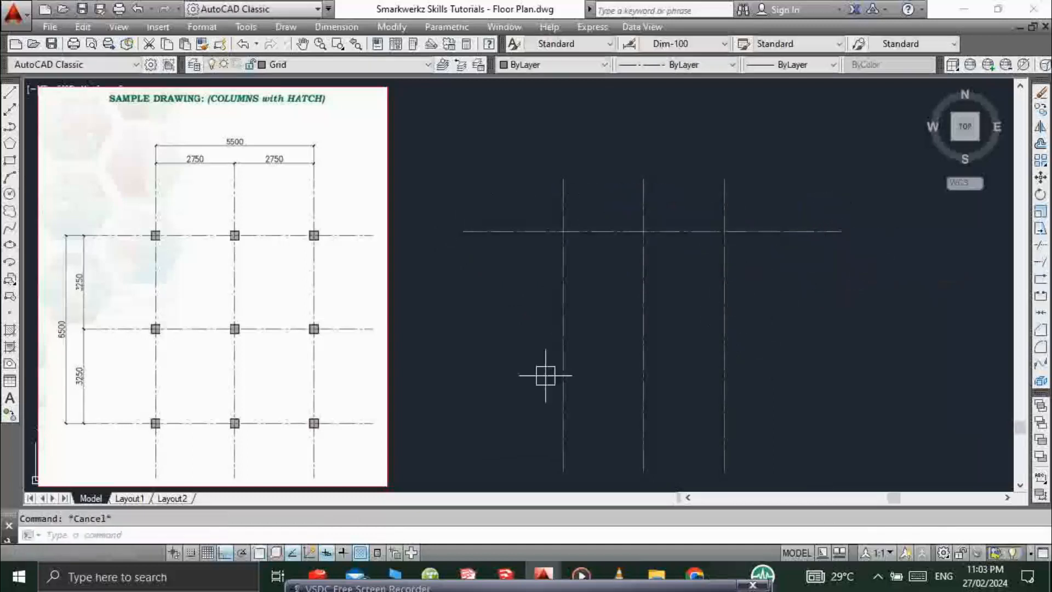
# - Offset the horizontal grid line twice downward at 3250 spacing to form three horizontal grid lines
pyautogui.write('o')
pyautogui.press('Return')
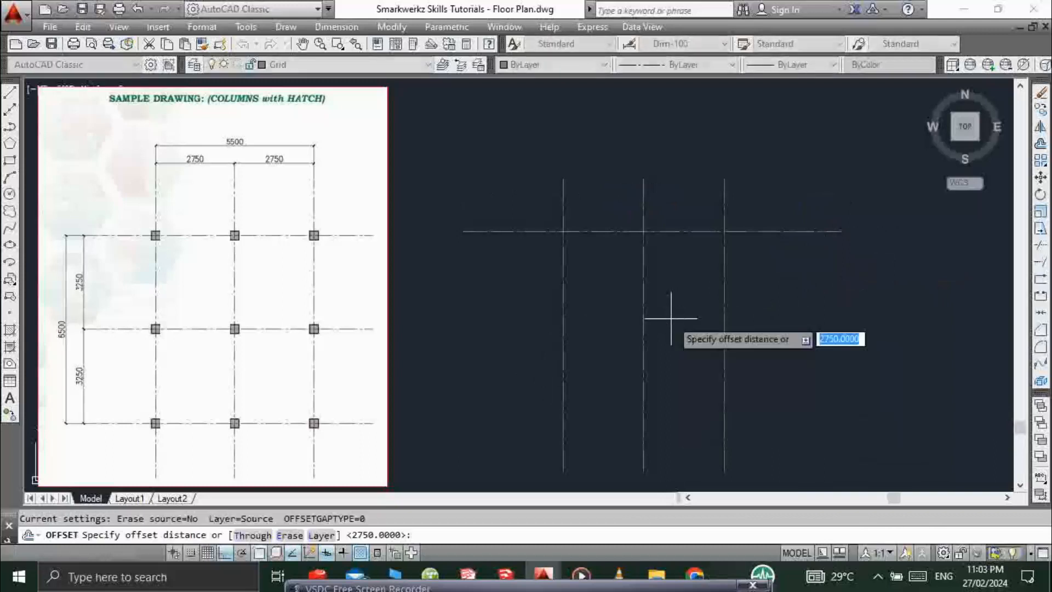
pyautogui.write('3250')
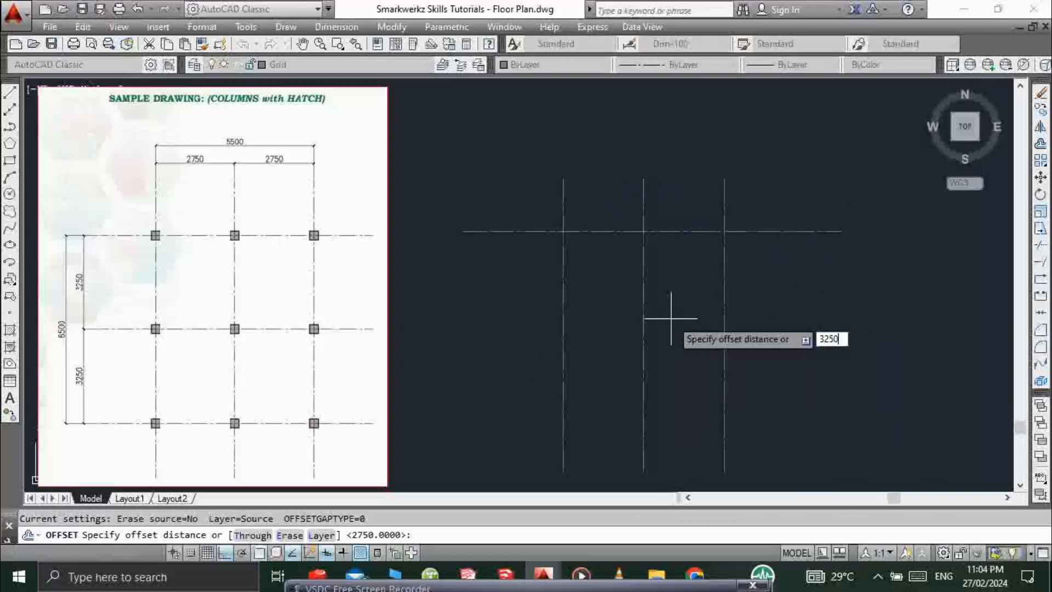
pyautogui.press('Return')
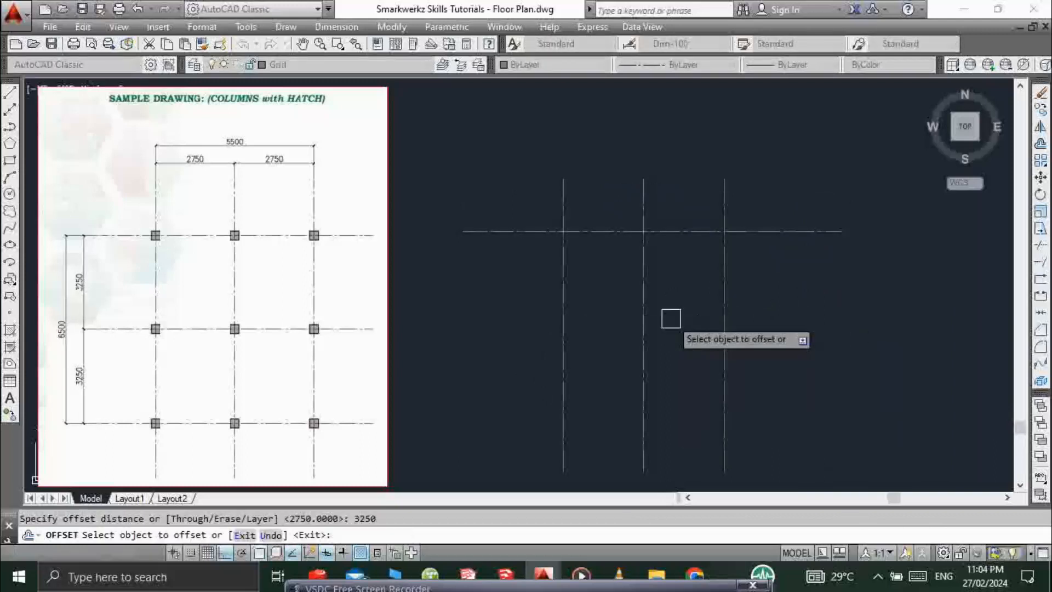
pyautogui.click(607, 231)
pyautogui.click(608, 331)
pyautogui.click(608, 329)
pyautogui.click(601, 404)
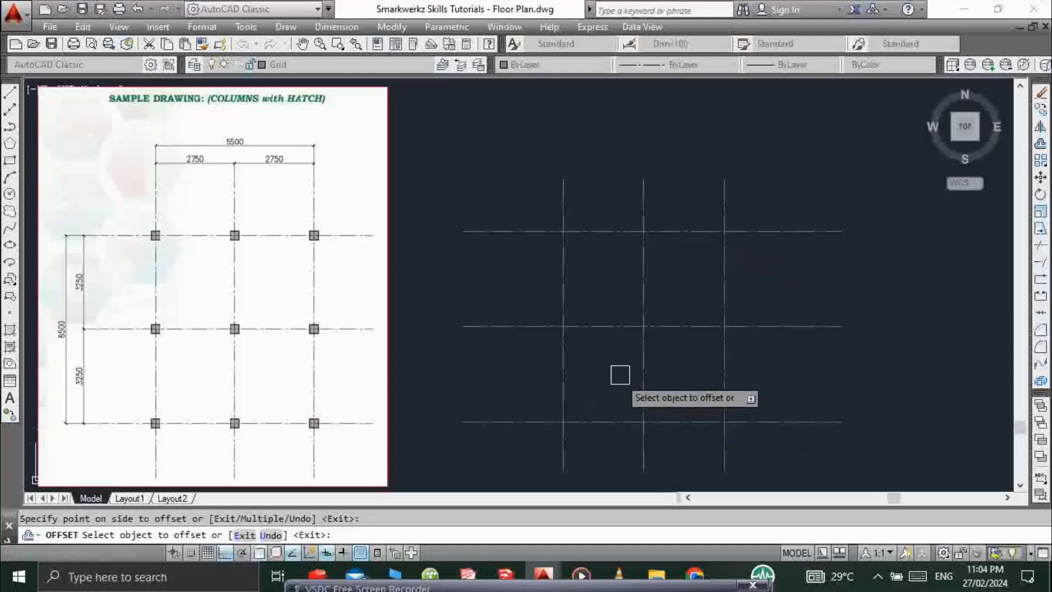
pyautogui.press('Escape')
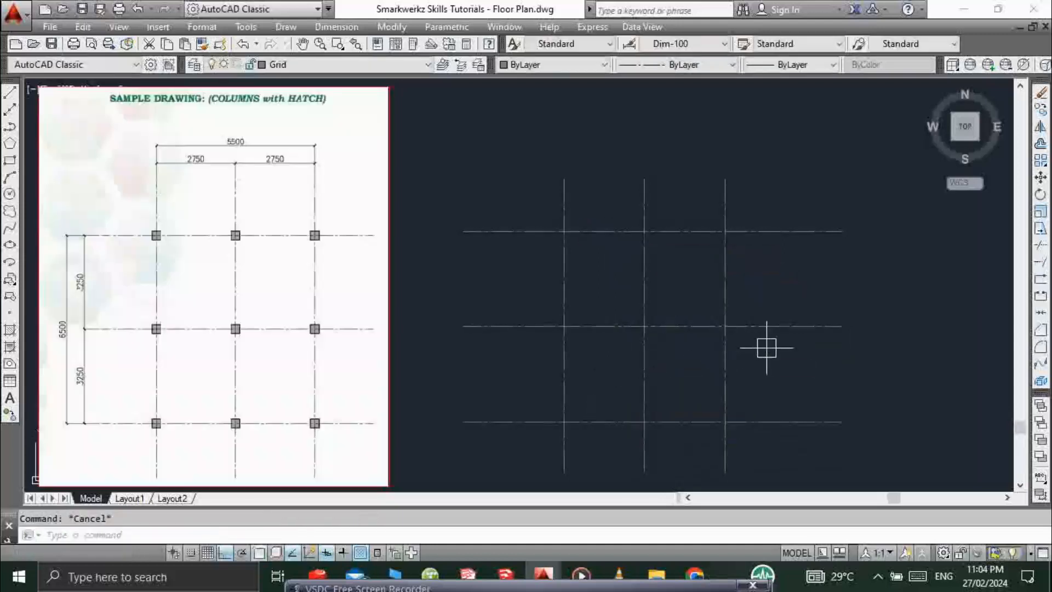
# - Stretch the right ends of the three horizontal grid lines inward to shorten their overhang
pyautogui.write('s')
pyautogui.press('Return')
pyautogui.click(893, 192)
pyautogui.click(831, 439)
pyautogui.press('Return')
pyautogui.click(869, 160)
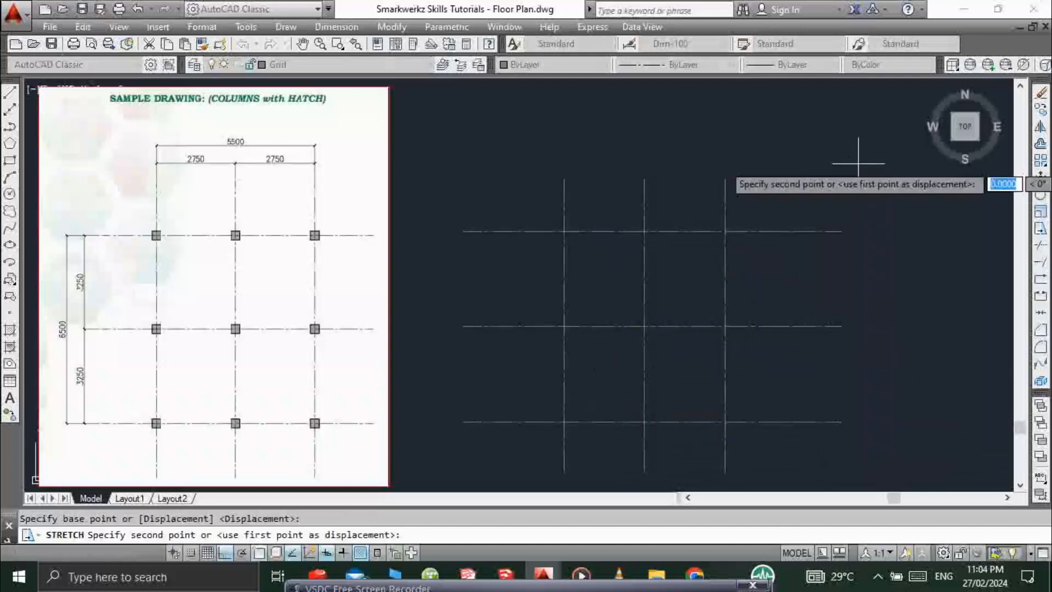
pyautogui.click(823, 174)
# - Stretch the left ends of the three horizontal grid lines inward toward the first vertical line
pyautogui.press('Return')
pyautogui.click(508, 171)
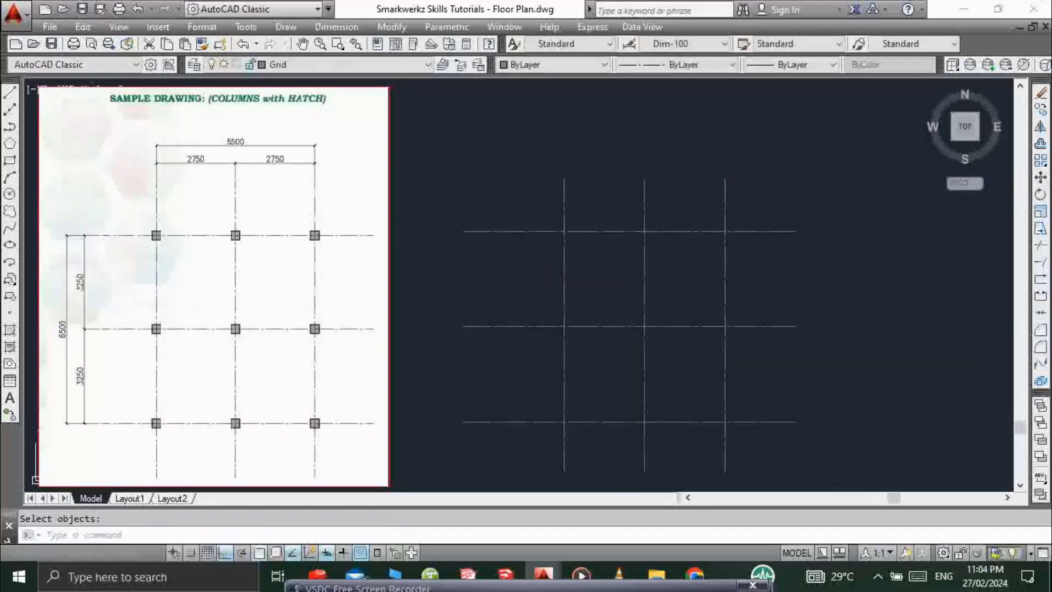
pyautogui.click(450, 439)
pyautogui.press('Return')
pyautogui.click(481, 141)
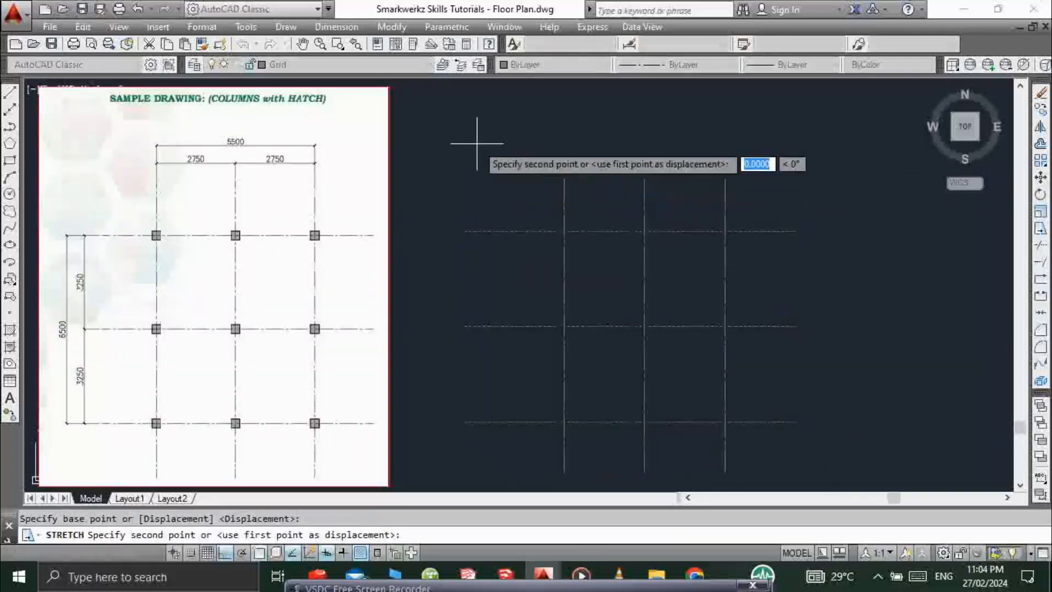
pyautogui.click(510, 147)
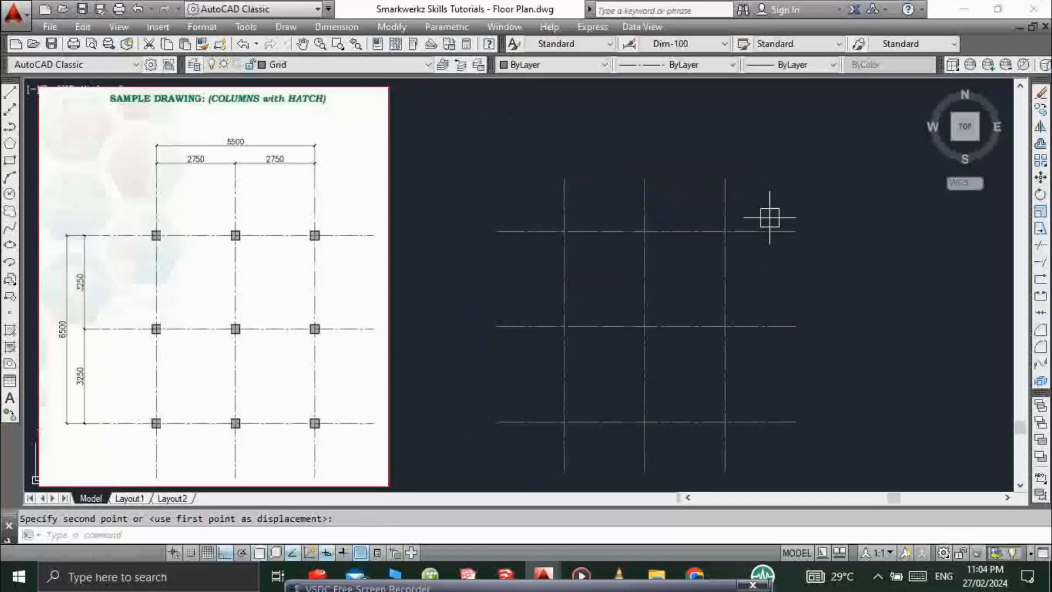
# - Stretch the upper ends of the three vertical grid lines slightly downward
pyautogui.press('Return')
pyautogui.click(800, 152)
pyautogui.click(619, 183)
pyautogui.press('Return')
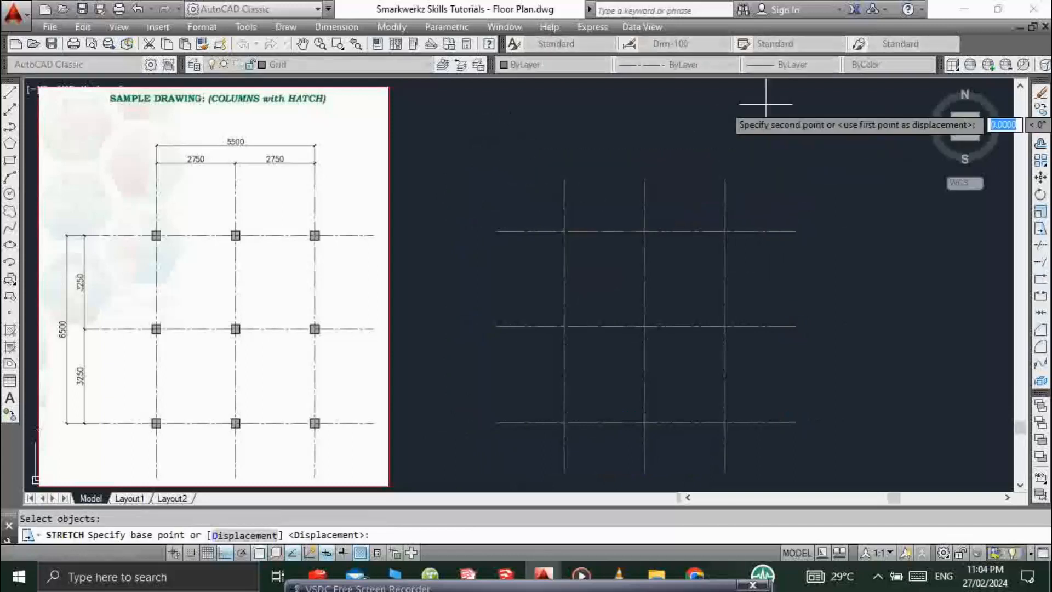
pyautogui.click(760, 107)
pyautogui.click(761, 113)
pyautogui.press('Escape')
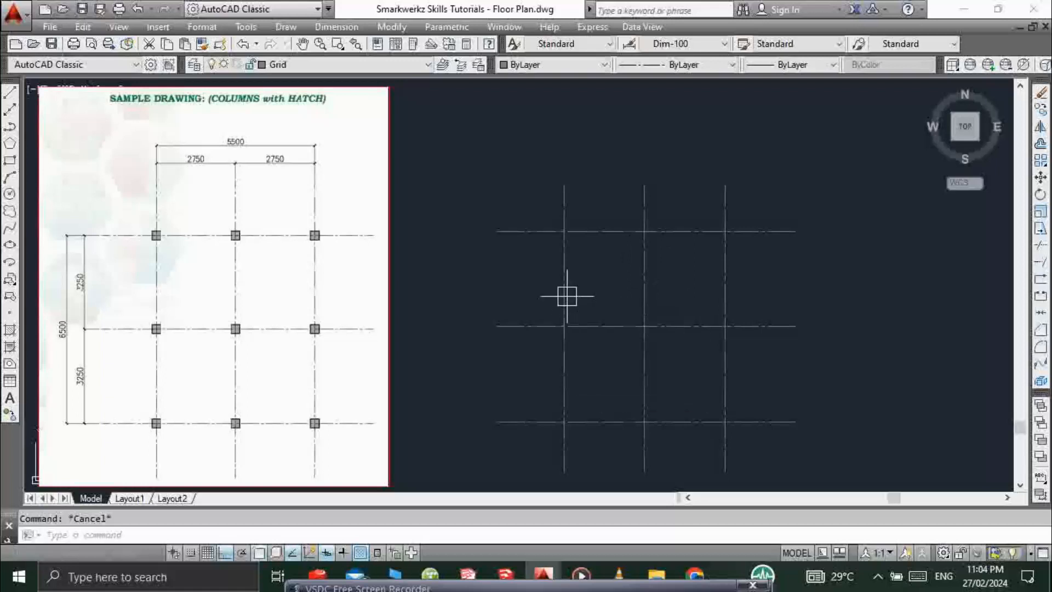
pyautogui.write('D')
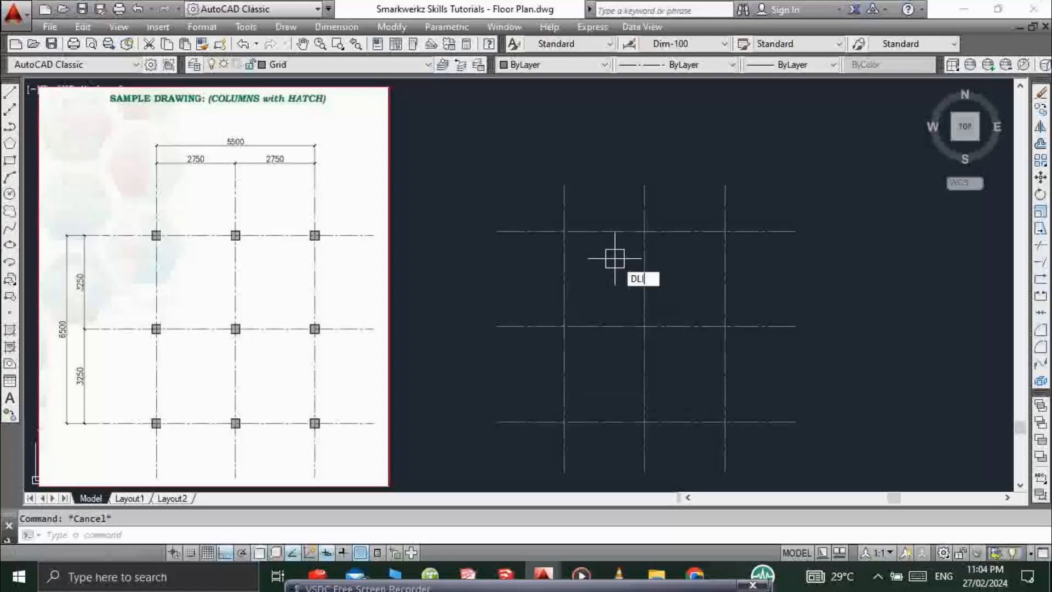
pyautogui.write('LI')
pyautogui.press('Return')
pyautogui.press('Escape')
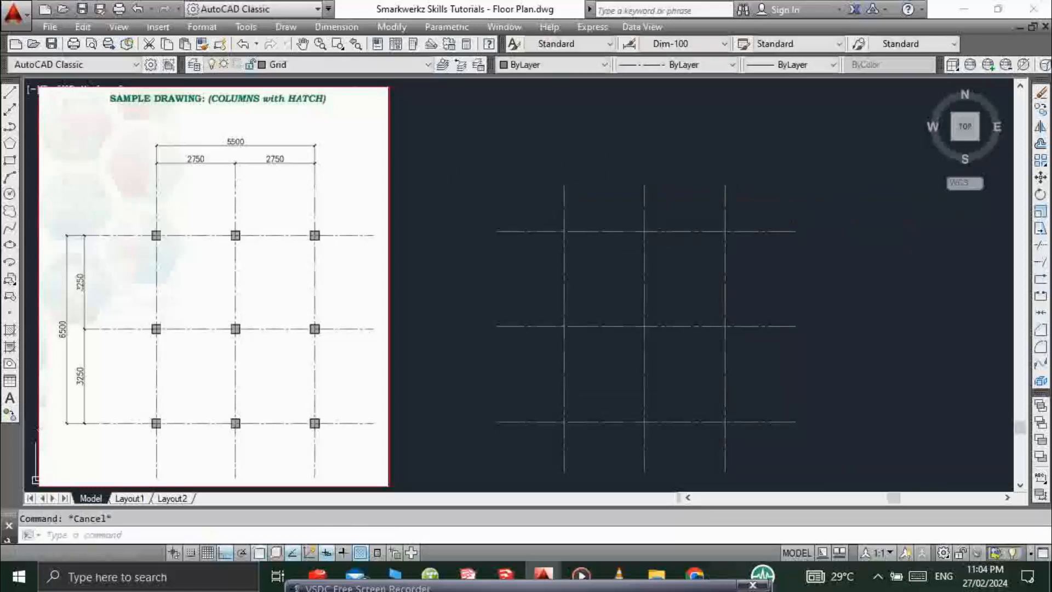
# - Make the Dimension layer current and add a linear dimension above the grid between the left and middle vertical lines
pyautogui.click(332, 64)
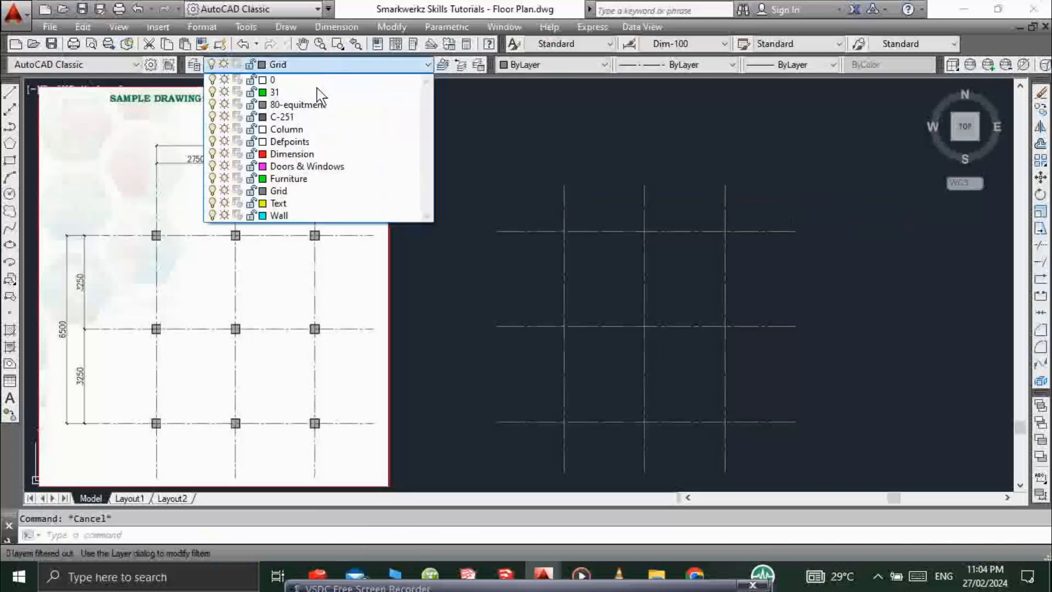
pyautogui.click(321, 154)
pyautogui.write('DLI')
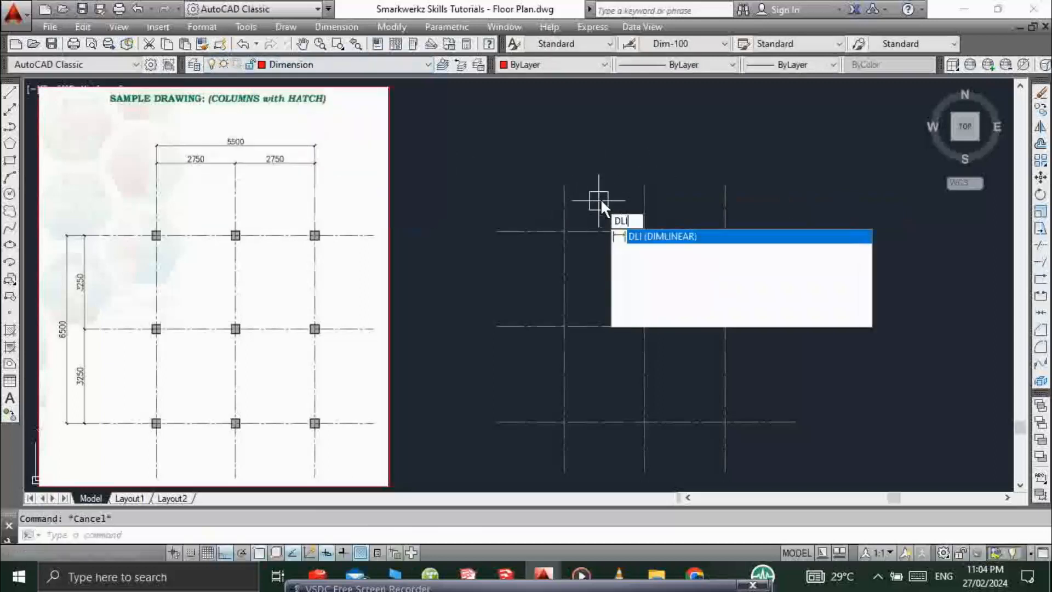
pyautogui.press('Return')
pyautogui.click(564, 186)
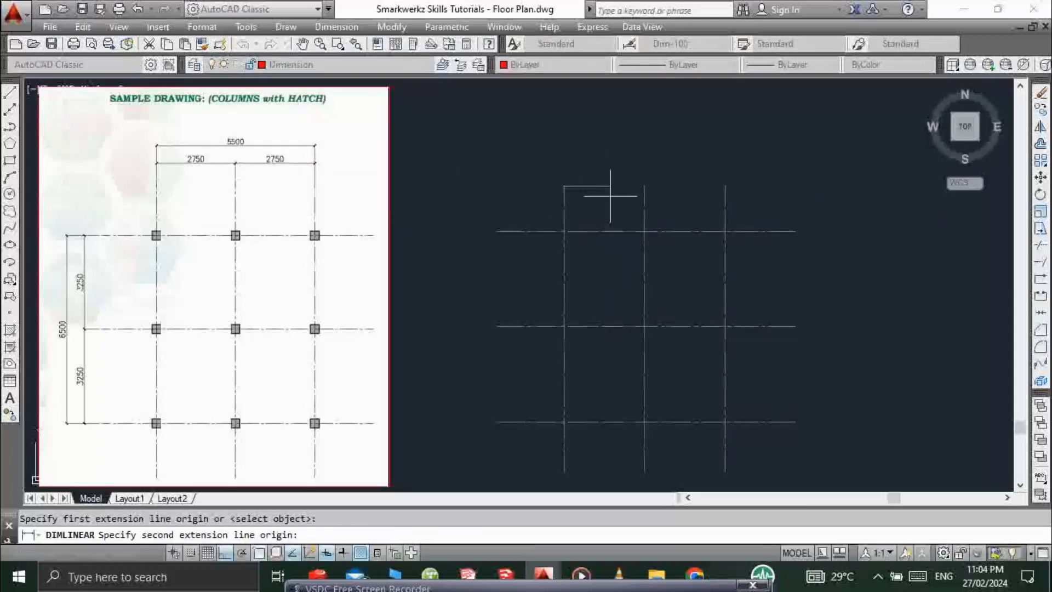
pyautogui.click(645, 185)
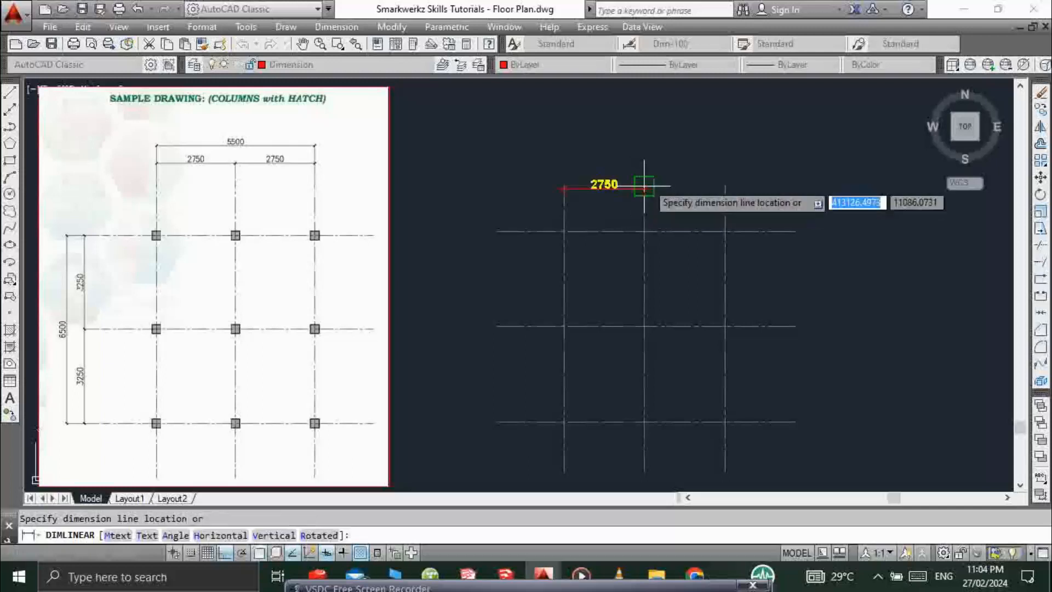
pyautogui.click(652, 159)
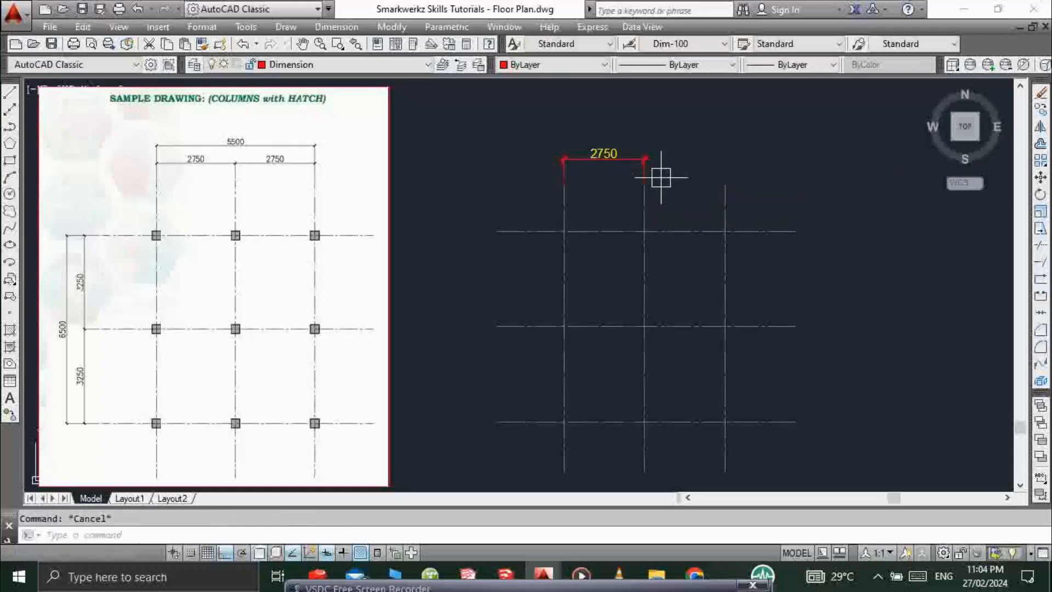
# - Add a linear dimension between the middle and right vertical grid lines, aligned with the first bay's dimension
pyautogui.press('Return')
pyautogui.click(644, 186)
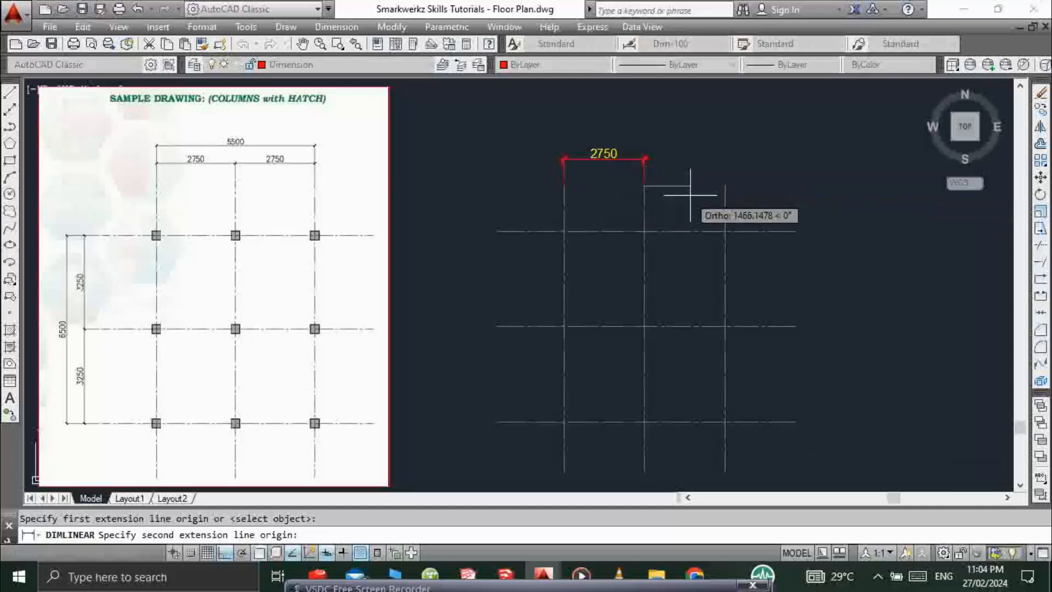
pyautogui.click(725, 186)
pyautogui.scroll(4, 654, 178)
pyautogui.click(637, 130)
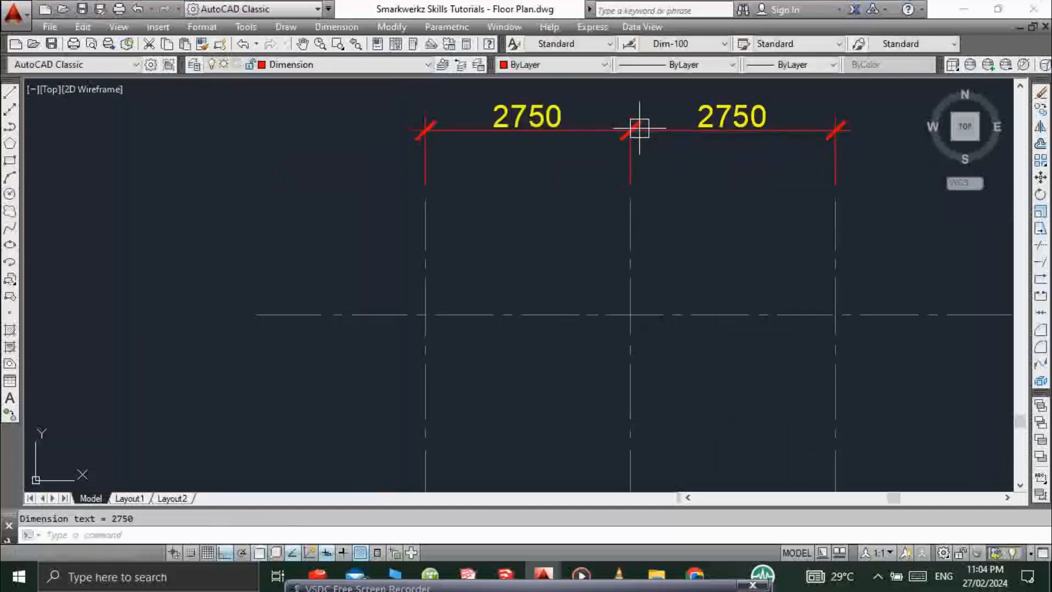
pyautogui.scroll(-4, 667, 156)
pyautogui.press('Escape')
# - Add an overall linear dimension from the left to the right vertical grid line, placed above the two bay dimensions
pyautogui.moveTo(644, 182); pyautogui.dragTo(632, 237, button='middle')
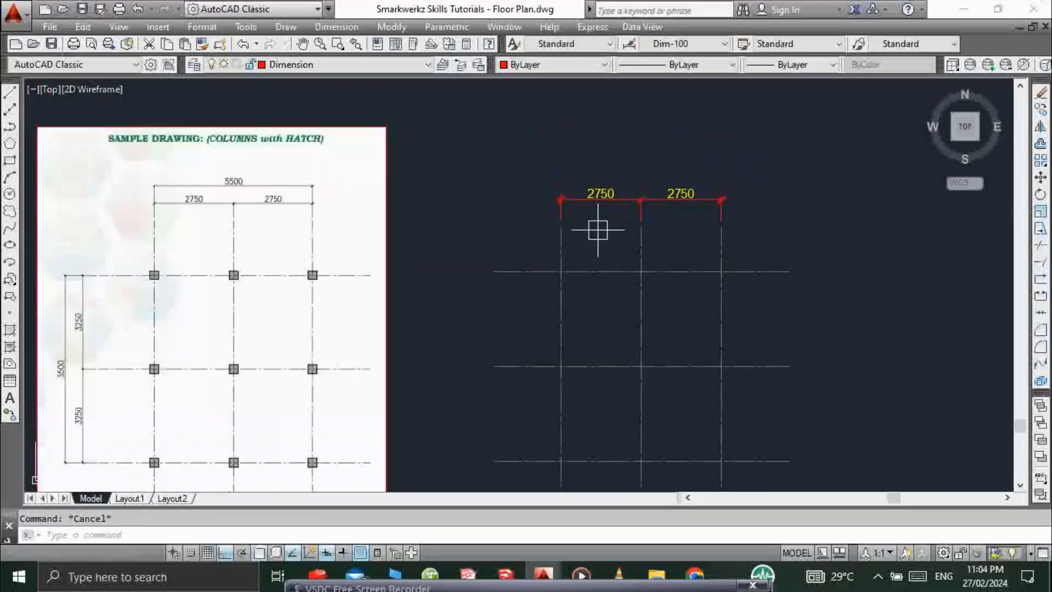
pyautogui.write('d')
pyautogui.press('Escape')
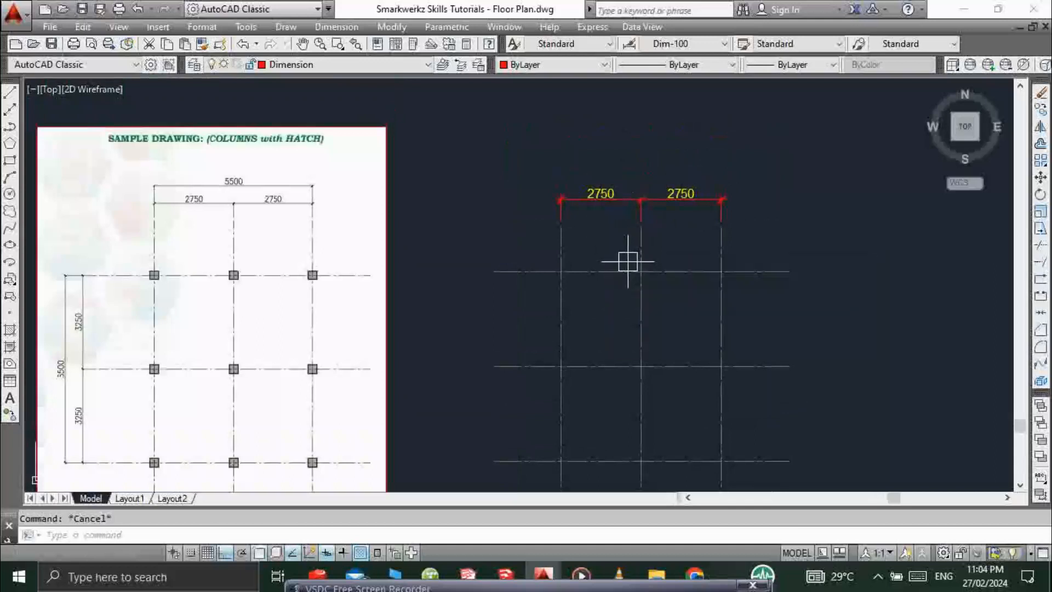
pyautogui.write('dli')
pyautogui.press('Return')
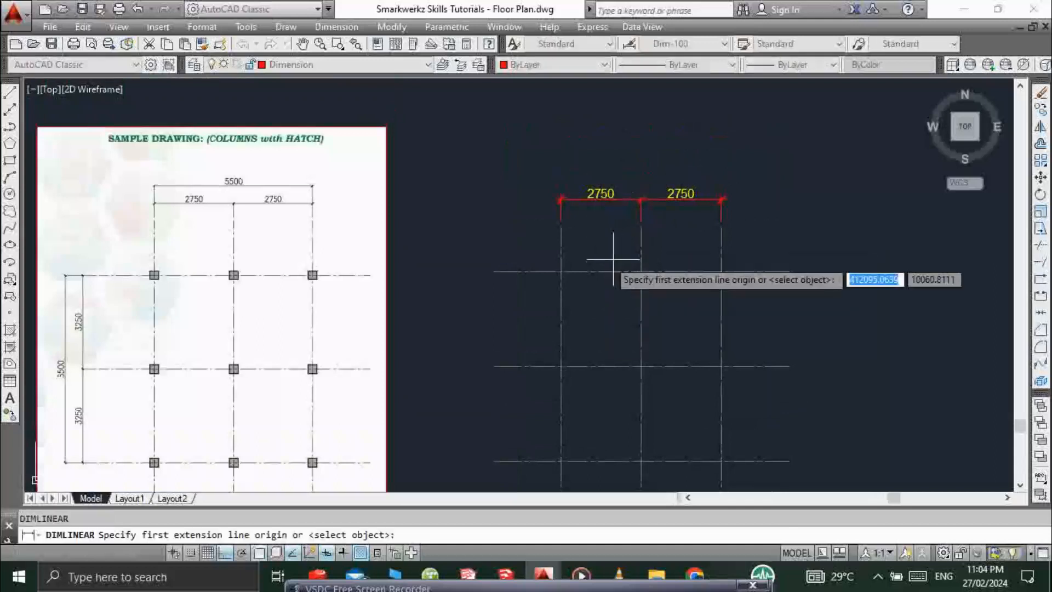
pyautogui.click(561, 225)
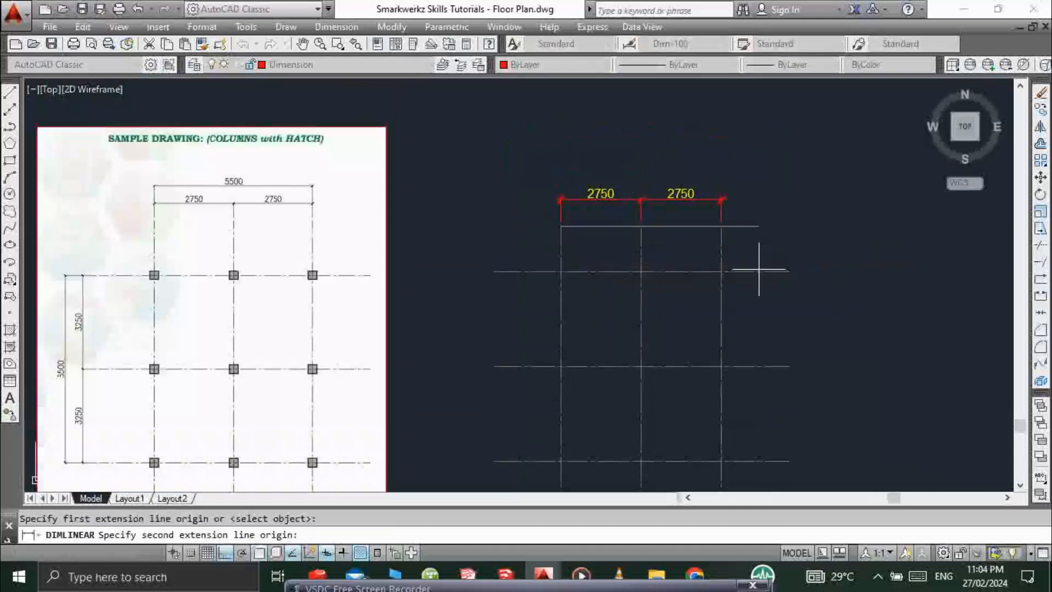
pyautogui.click(720, 226)
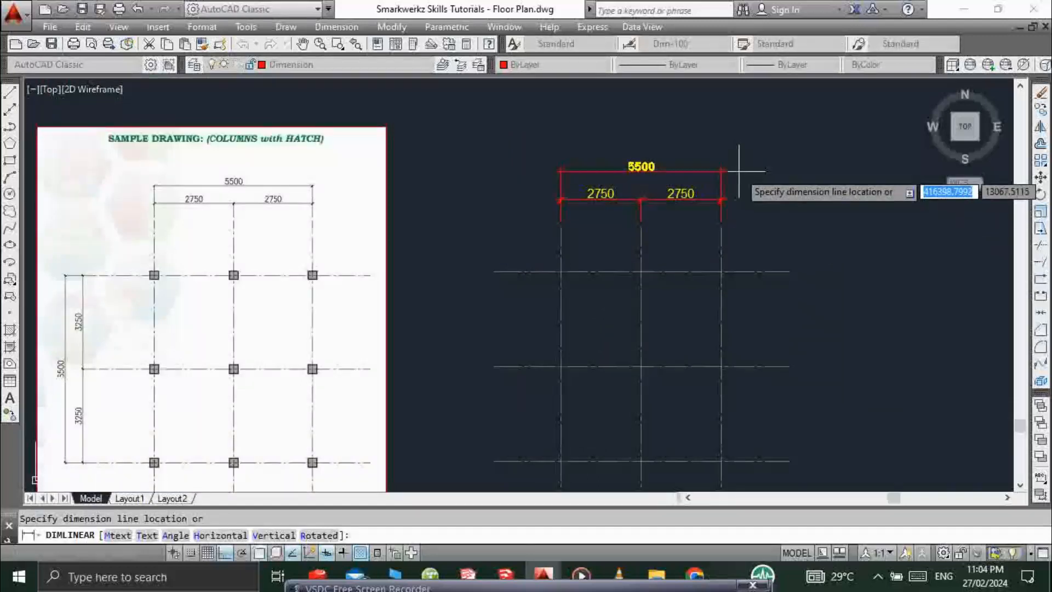
pyautogui.click(740, 171)
pyautogui.press('Escape')
pyautogui.moveTo(615, 293); pyautogui.dragTo(631, 255, button='middle')
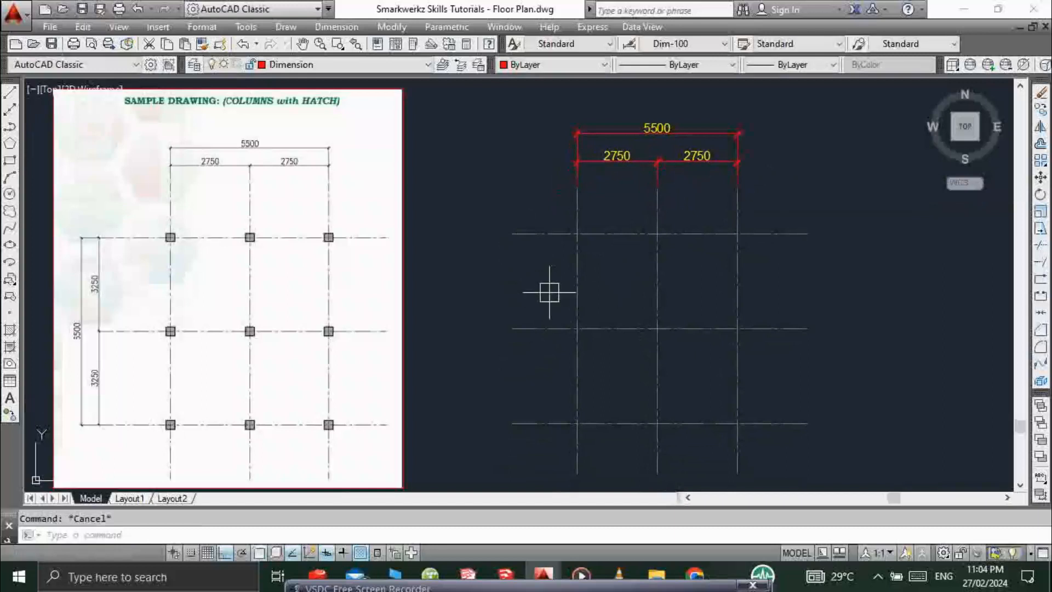
# - Add a vertical linear dimension between the left ends of the top and middle horizontal grid lines
pyautogui.write('DLI')
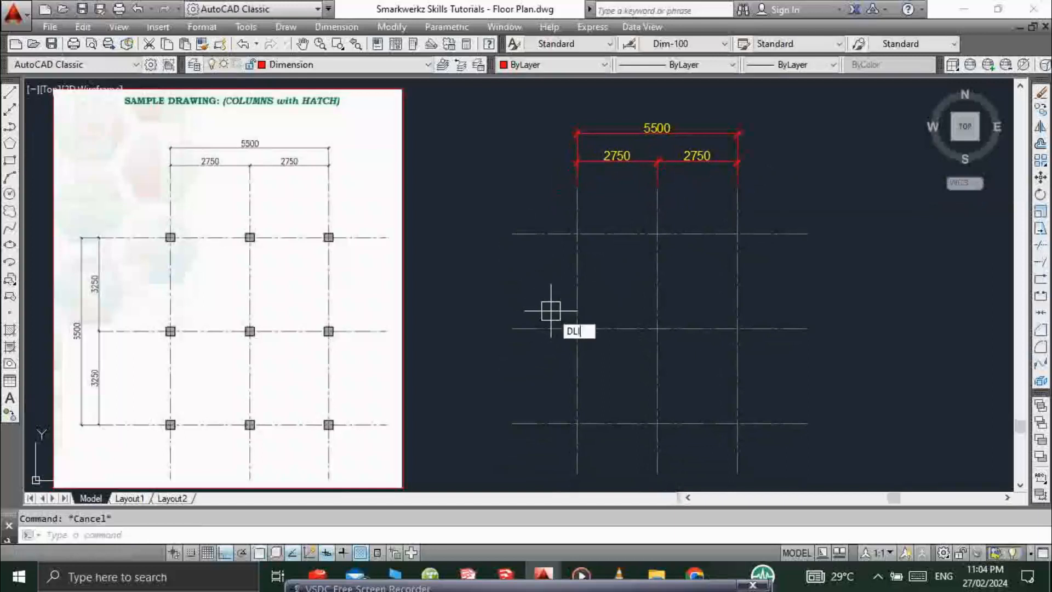
pyautogui.press('Return')
pyautogui.click(511, 233)
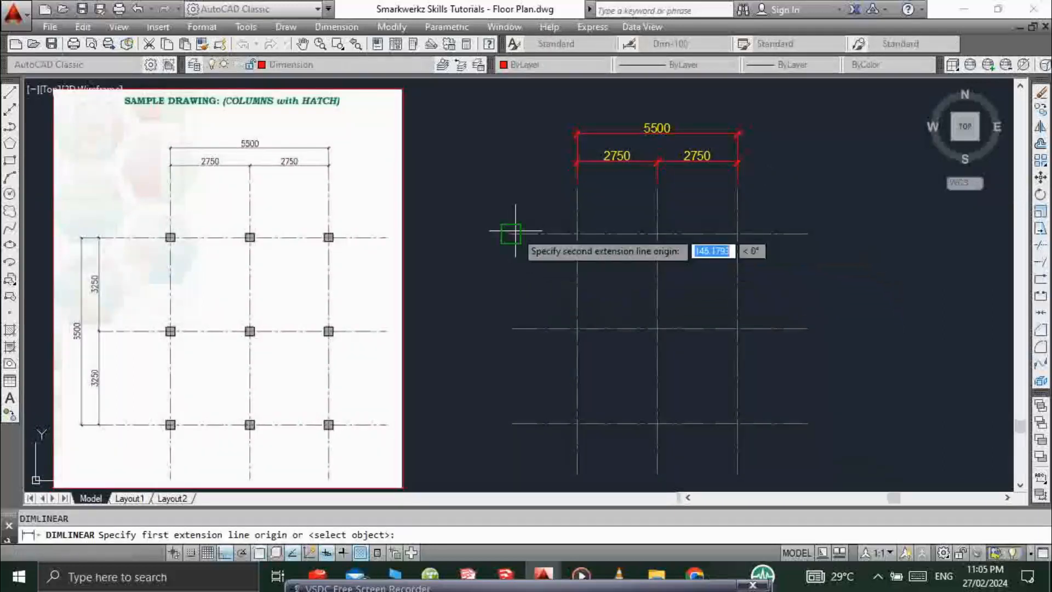
pyautogui.click(510, 329)
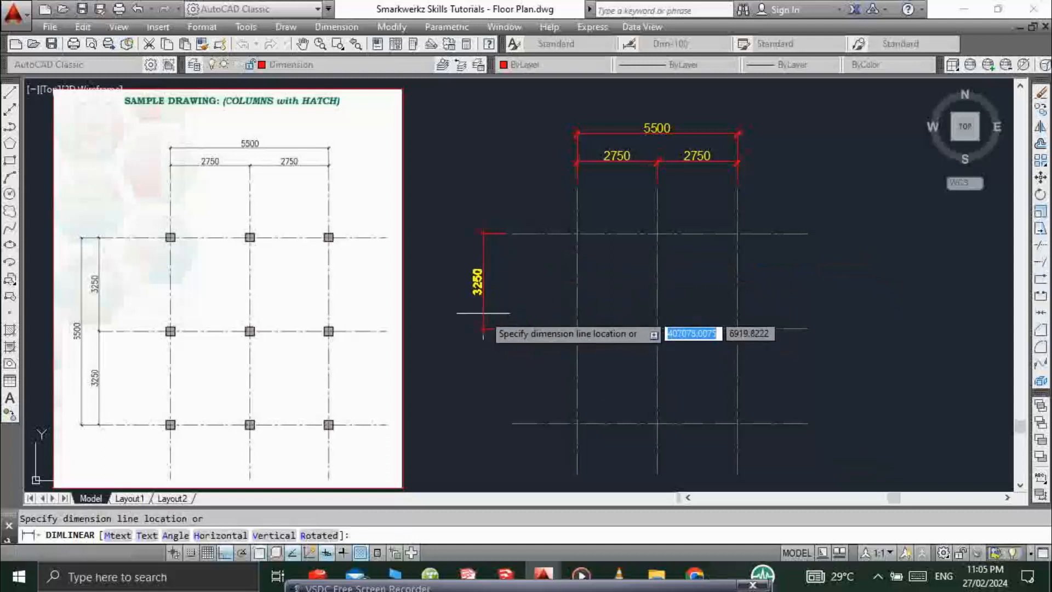
pyautogui.click(483, 313)
pyautogui.press('Escape')
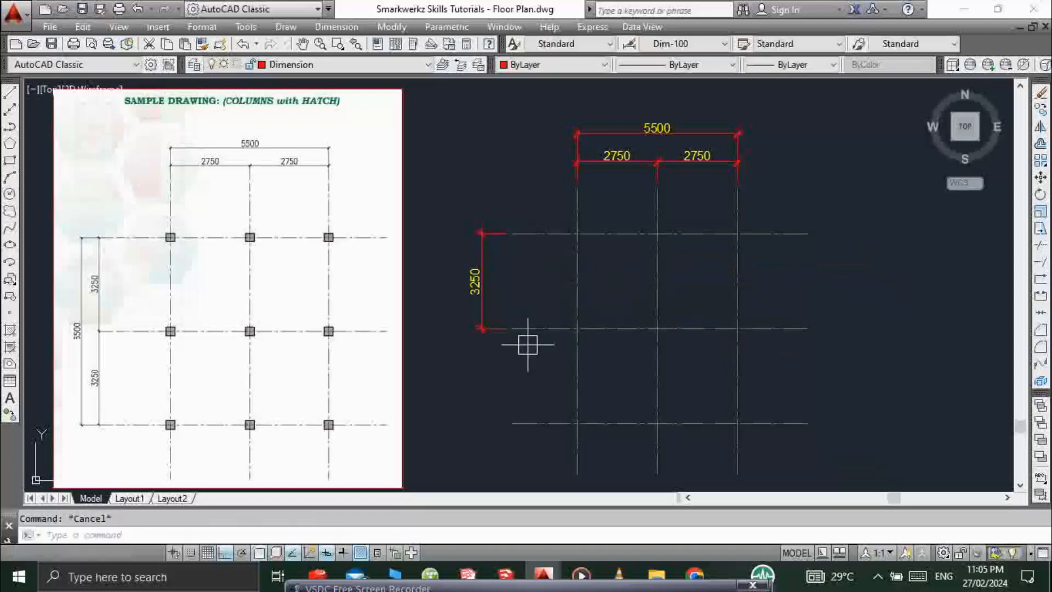
# - Add a linear dimension between the middle and bottom horizontal grid lines, aligned with the vertical dimension above it
pyautogui.press('Return')
pyautogui.click(512, 330)
pyautogui.click(510, 423)
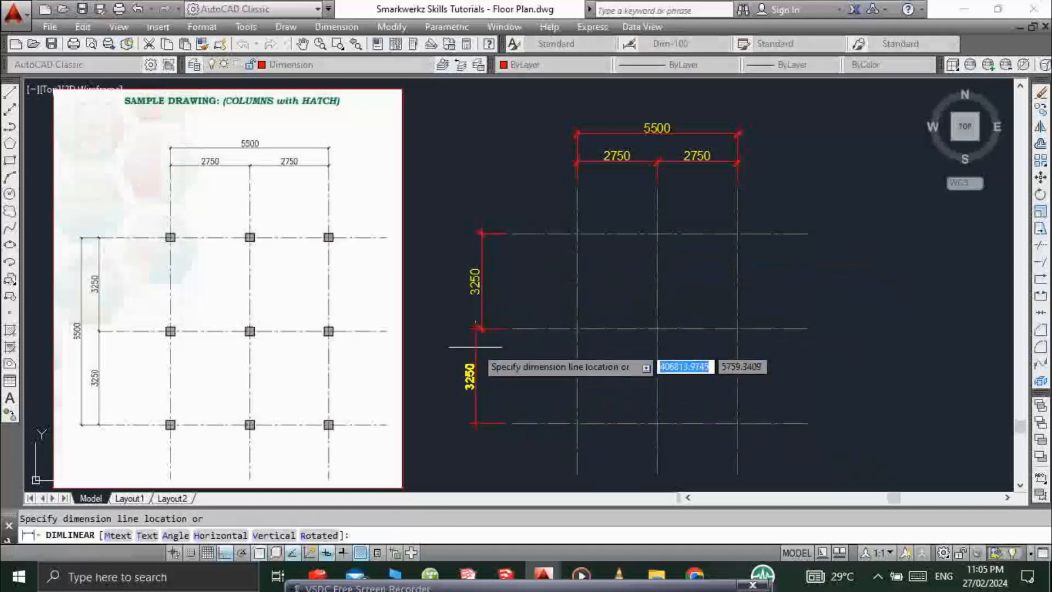
pyautogui.click(482, 340)
pyautogui.press('Escape')
# - Add an overall linear dimension from the top to the bottom horizontal grid line, outside the two row dimensions
pyautogui.press('Return')
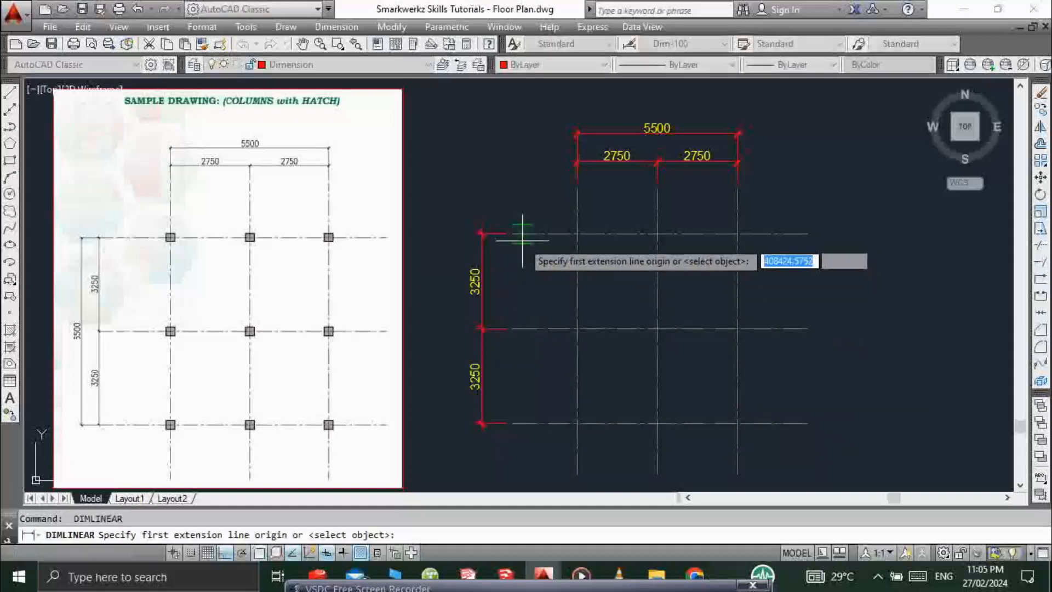
pyautogui.click(511, 235)
pyautogui.click(507, 424)
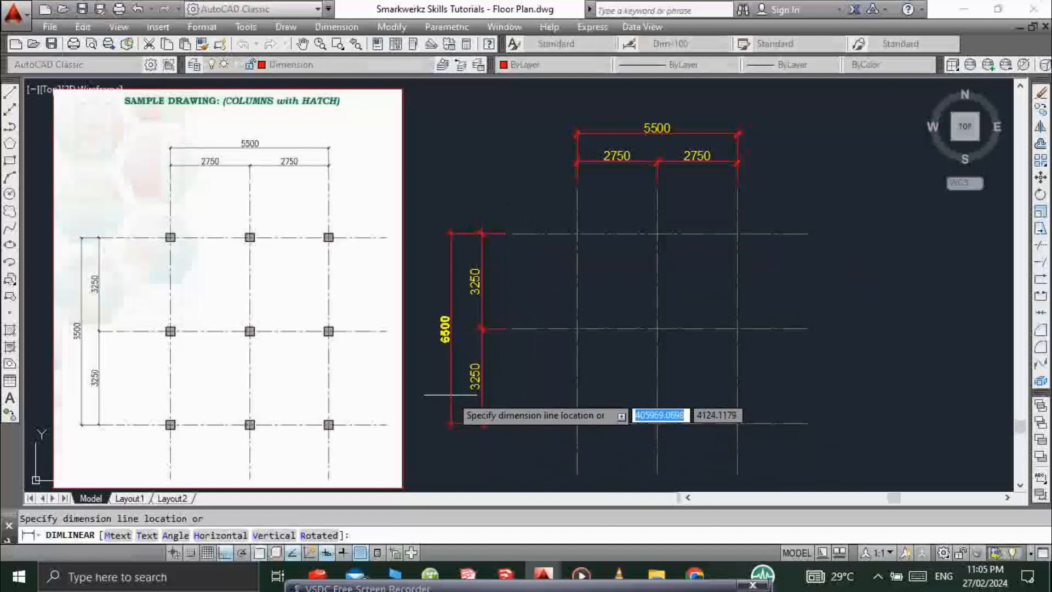
pyautogui.click(451, 394)
pyautogui.press('Escape')
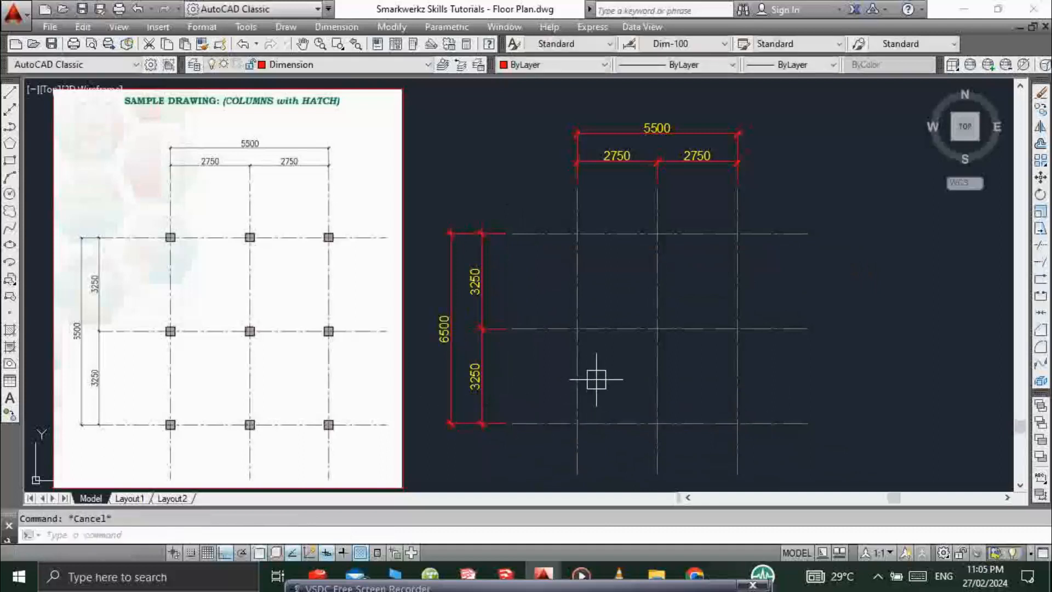
# - Make the Column layer current
pyautogui.moveTo(585, 375); pyautogui.dragTo(627, 332, button='middle')
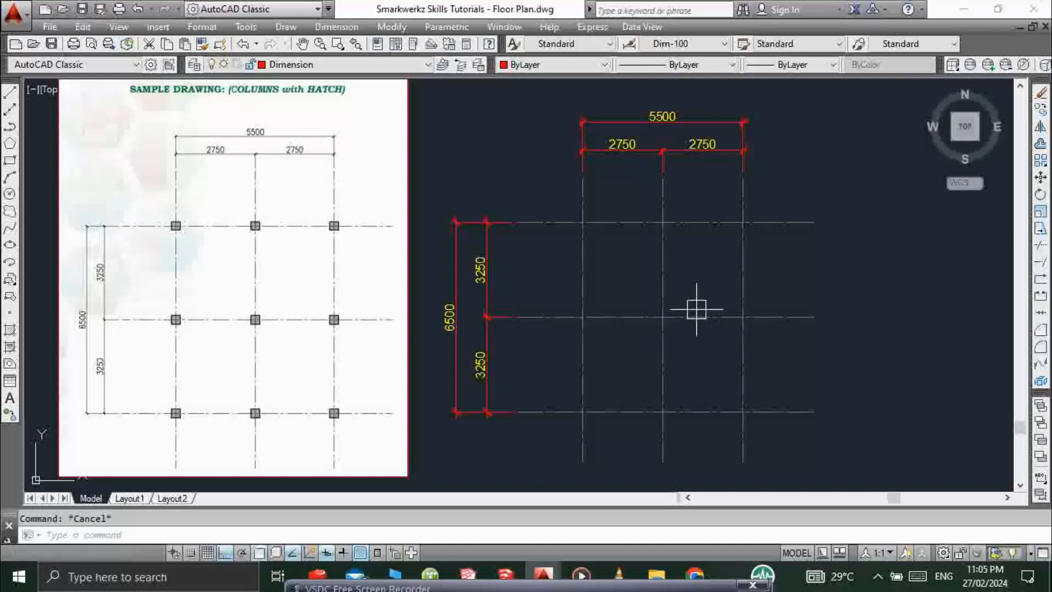
pyautogui.moveTo(775, 261); pyautogui.dragTo(747, 266, button='middle')
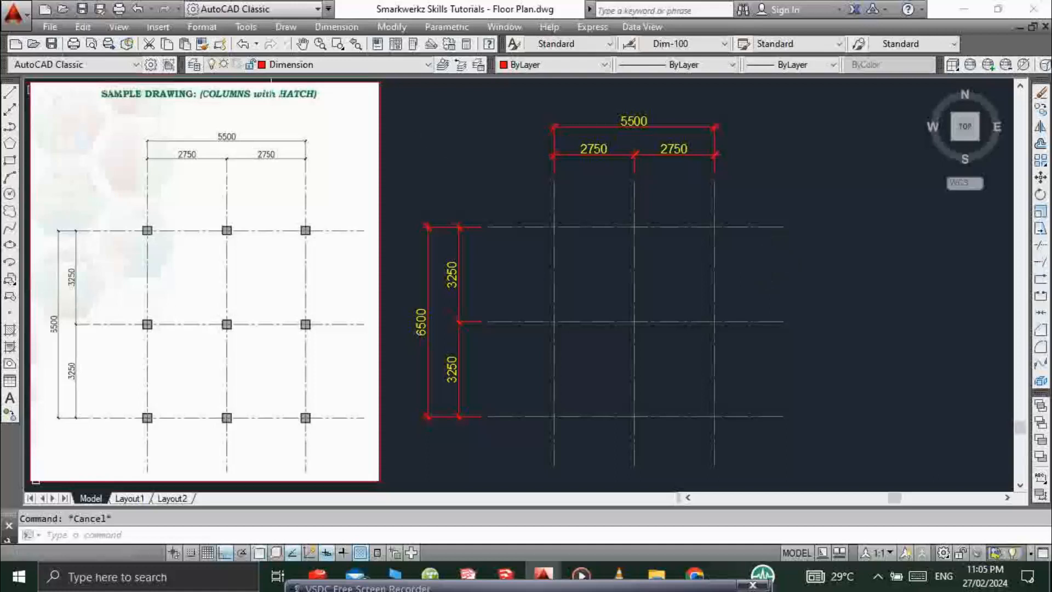
pyautogui.click(309, 65)
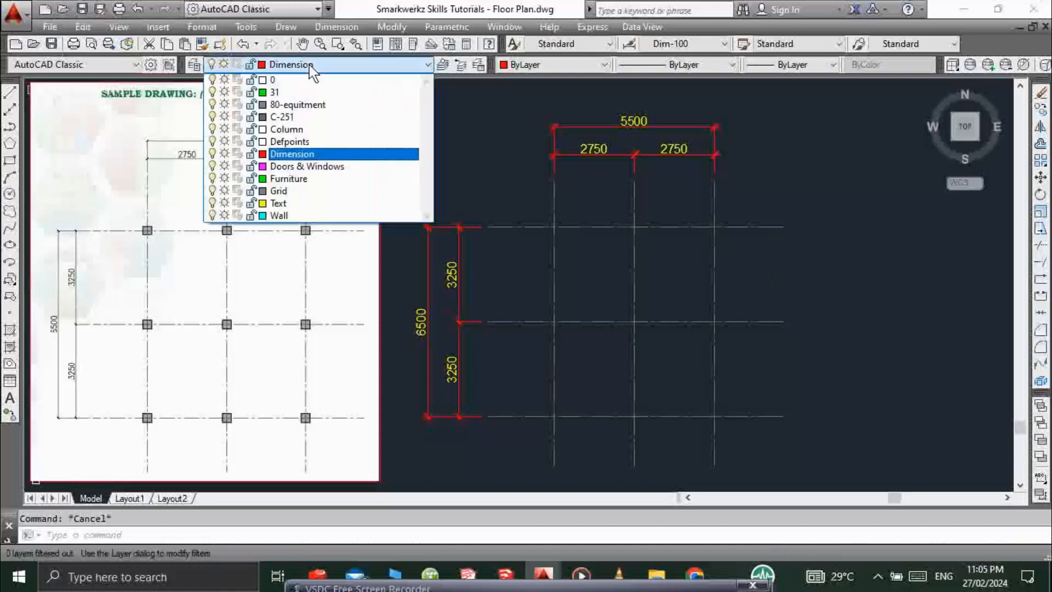
pyautogui.click(296, 129)
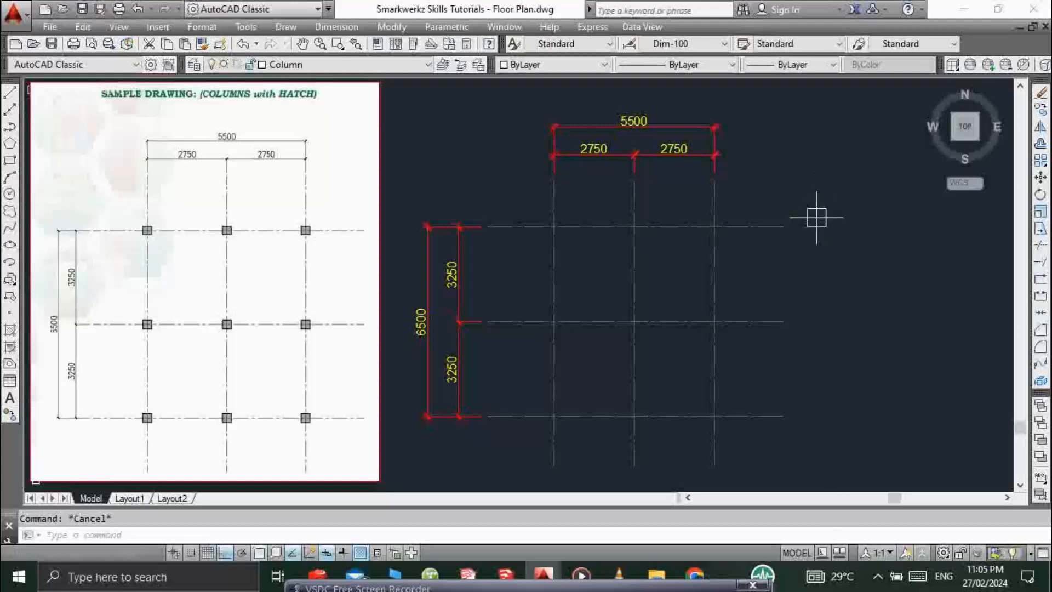
# - Draw a 300 by 300 rectangle in the empty space to the right of the grid, using the Dimensions option
pyautogui.press('BackSpace')
pyautogui.press('BackSpace')
pyautogui.press('BackSpace')
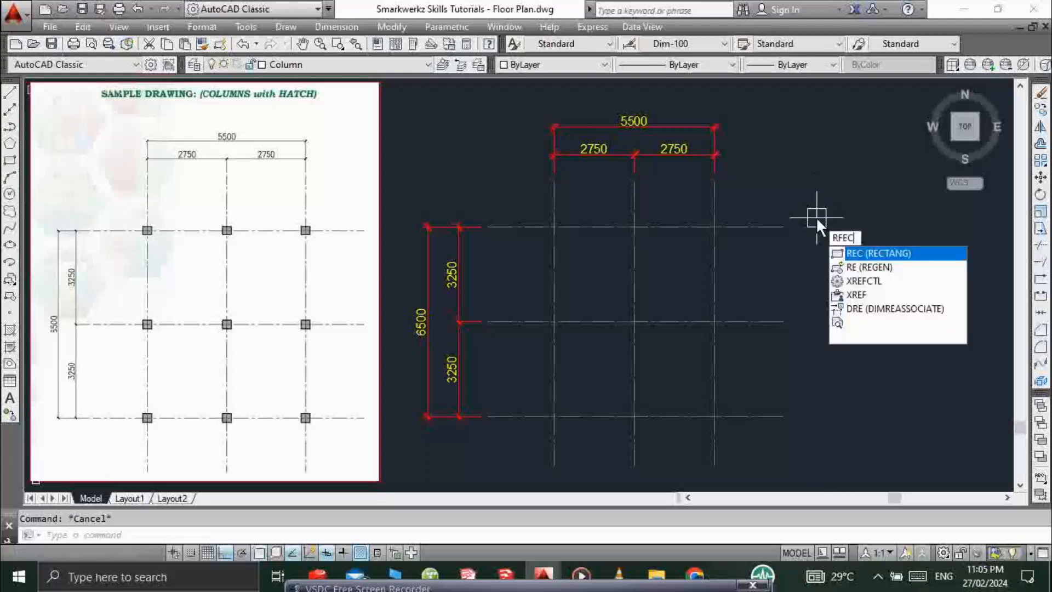
pyautogui.write('REC')
pyautogui.press('Return')
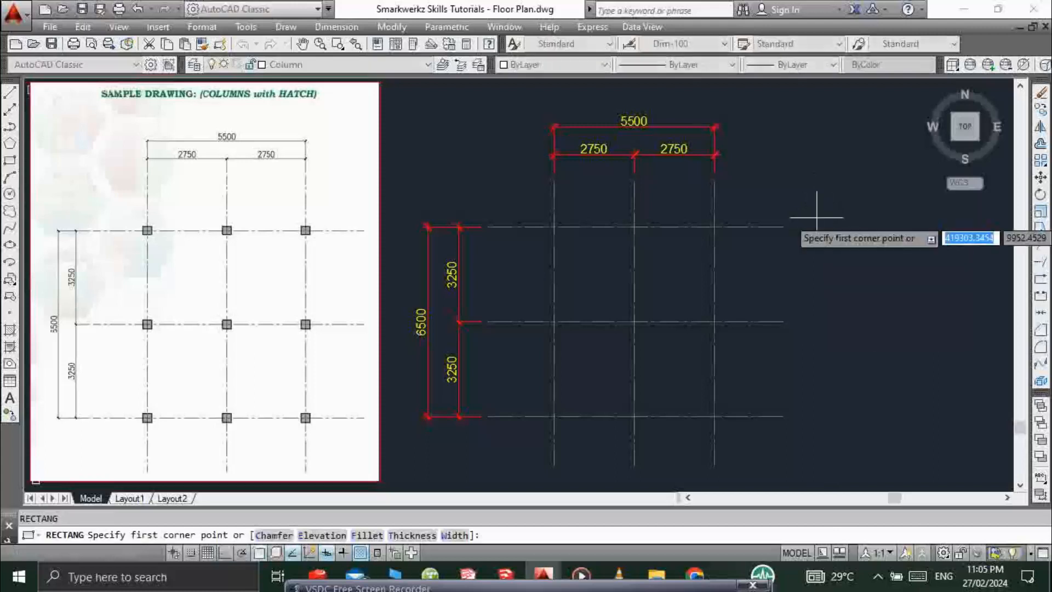
pyautogui.click(812, 157)
pyautogui.write('D')
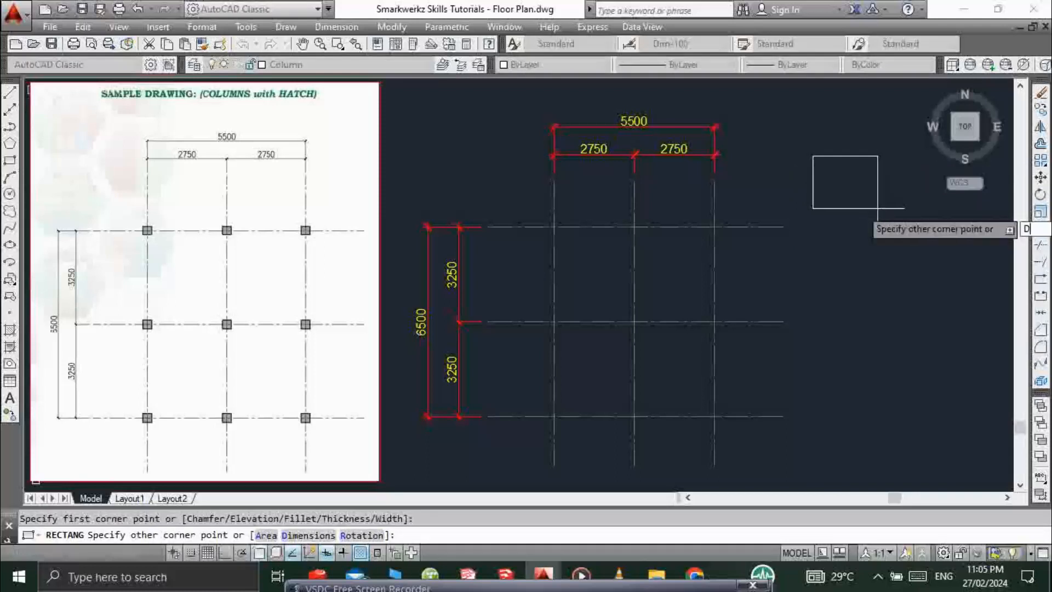
pyautogui.press('Return')
pyautogui.write('300')
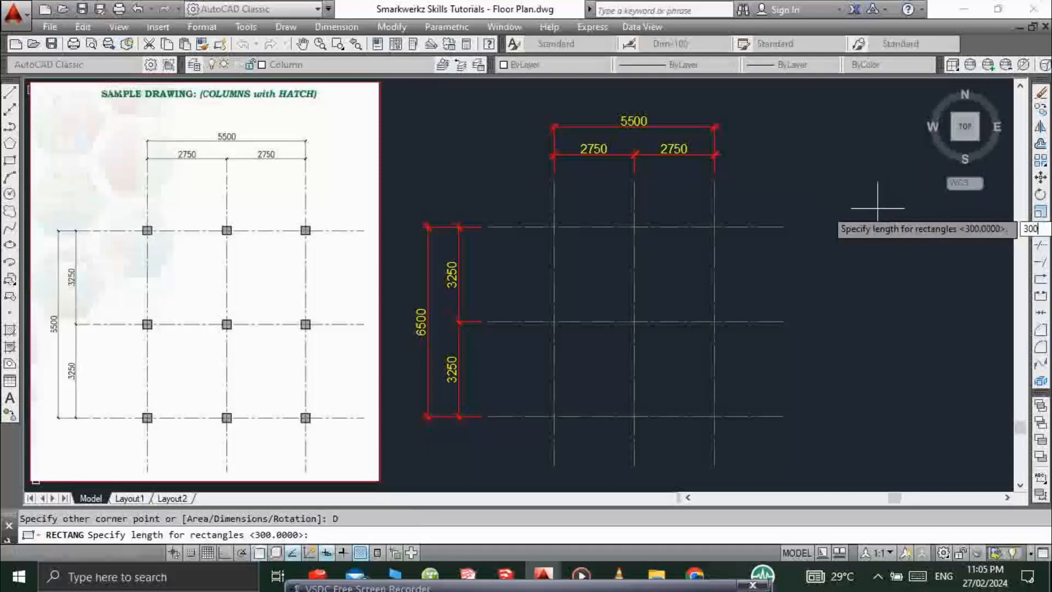
pyautogui.press('Return')
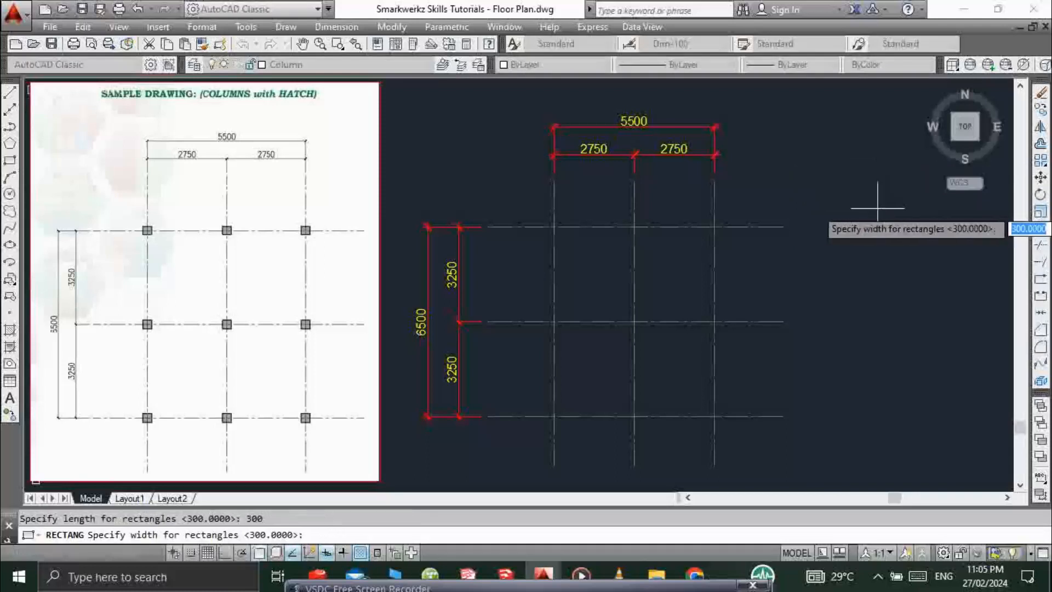
pyautogui.write('300')
pyautogui.press('Return')
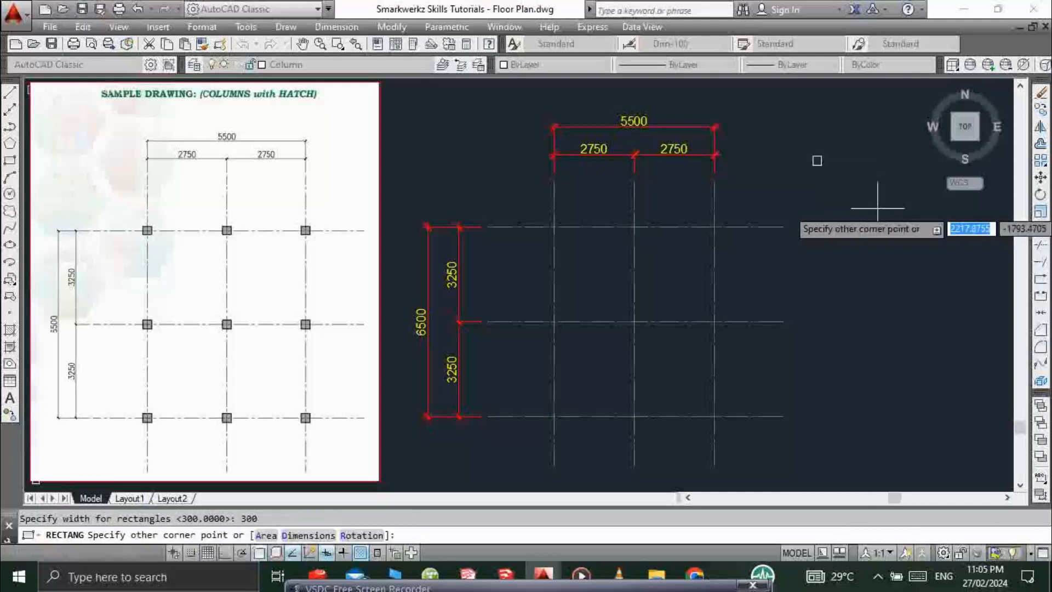
pyautogui.press('Escape')
# - Move the column square straight down, to the right of the grid between its top and middle horizontal lines
pyautogui.click(851, 148)
pyautogui.click(804, 184)
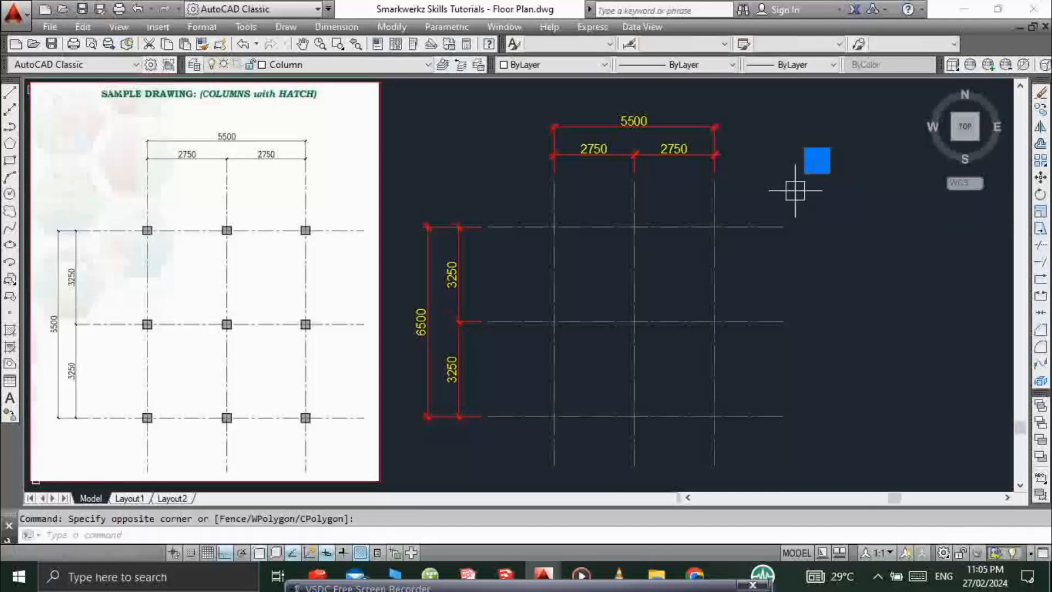
pyautogui.write('m')
pyautogui.press('Return')
pyautogui.click(878, 225)
pyautogui.press('Escape')
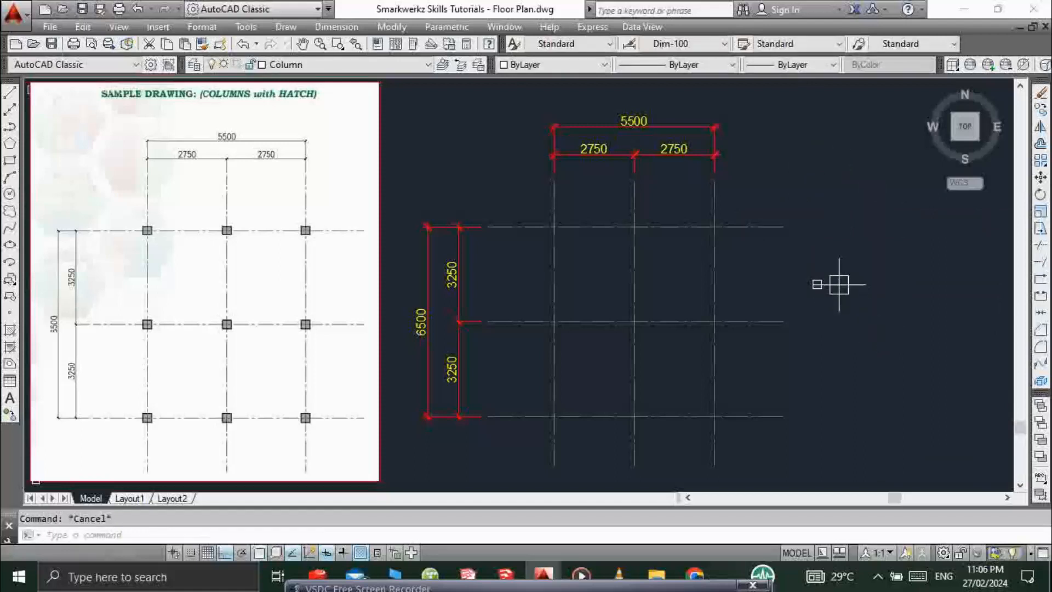
pyautogui.scroll(5, 832, 291)
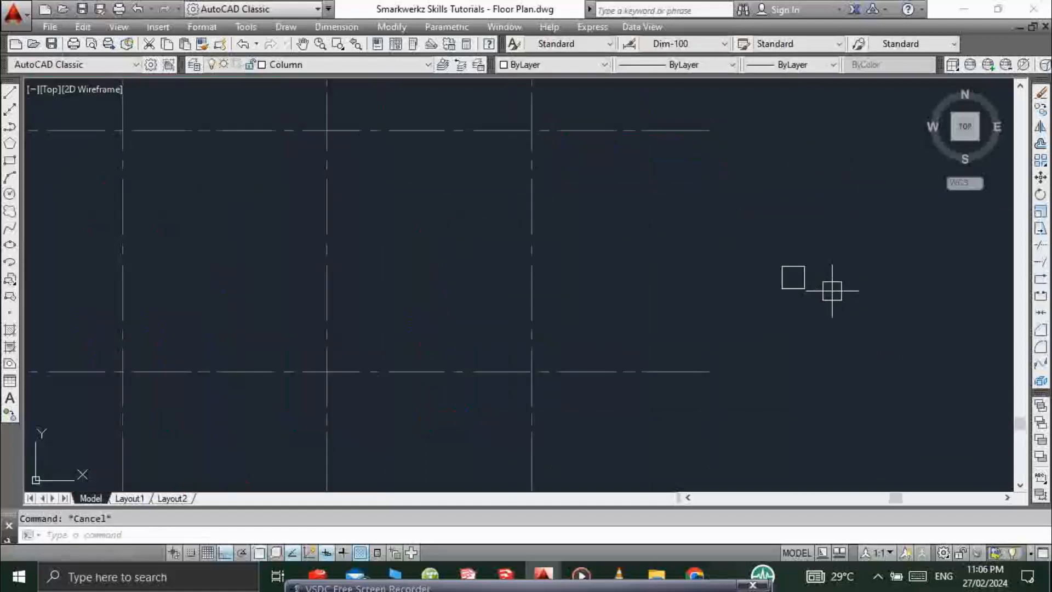
pyautogui.click(725, 271)
pyautogui.click(651, 303)
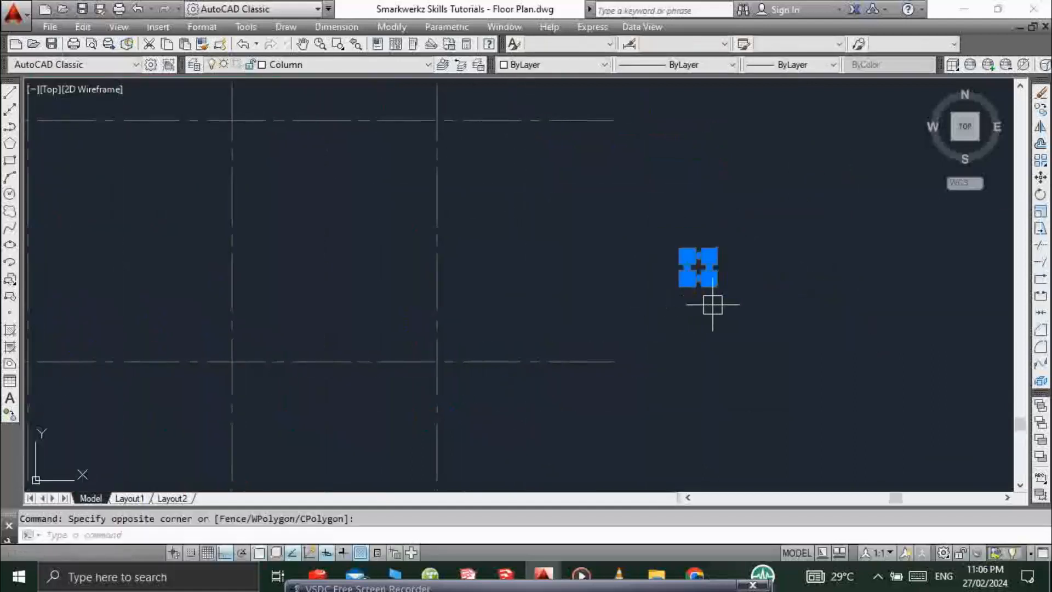
pyautogui.write('m')
pyautogui.press('Return')
pyautogui.scroll(4, 762, 266)
pyautogui.click(757, 263)
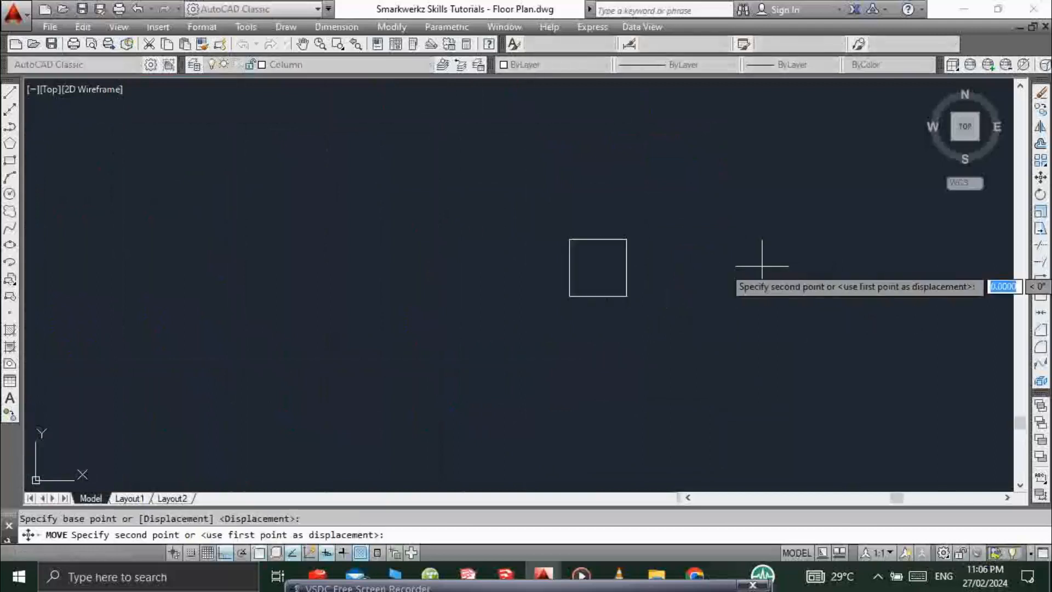
pyautogui.press('Escape')
# - Make the Defpoints layer current and draw a diagonal line from the column square's upper-right corner to its lower-left corner
pyautogui.moveTo(608, 303); pyautogui.dragTo(632, 307, button='middle')
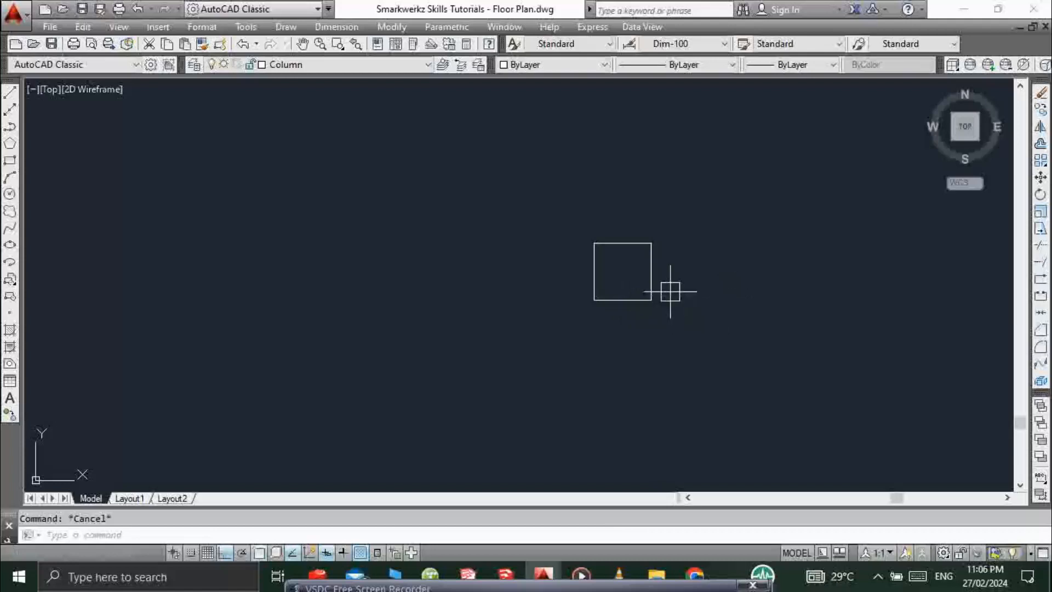
pyautogui.scroll(-2, 669, 292)
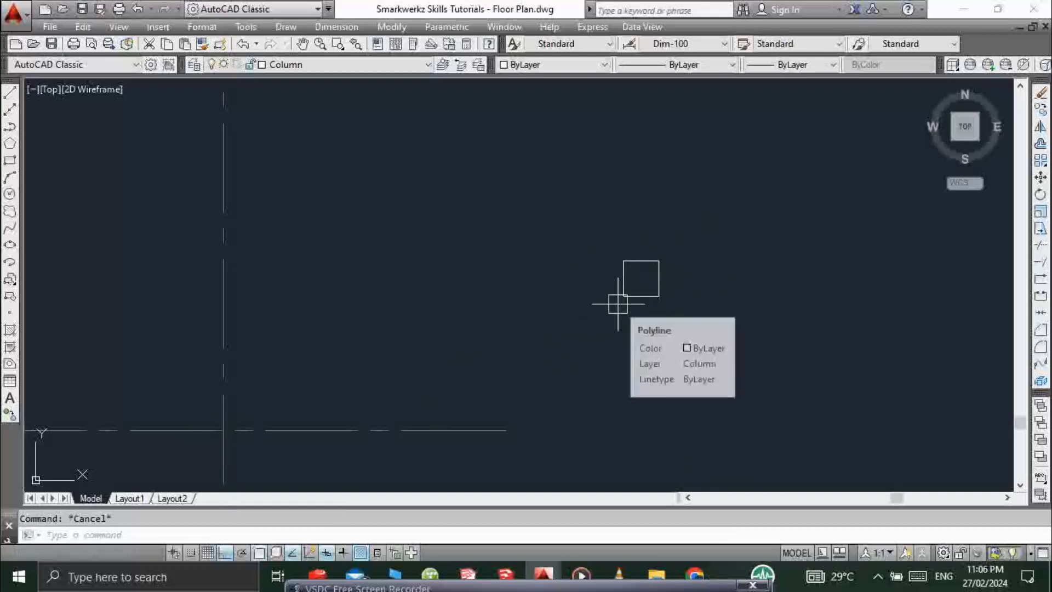
pyautogui.click(327, 67)
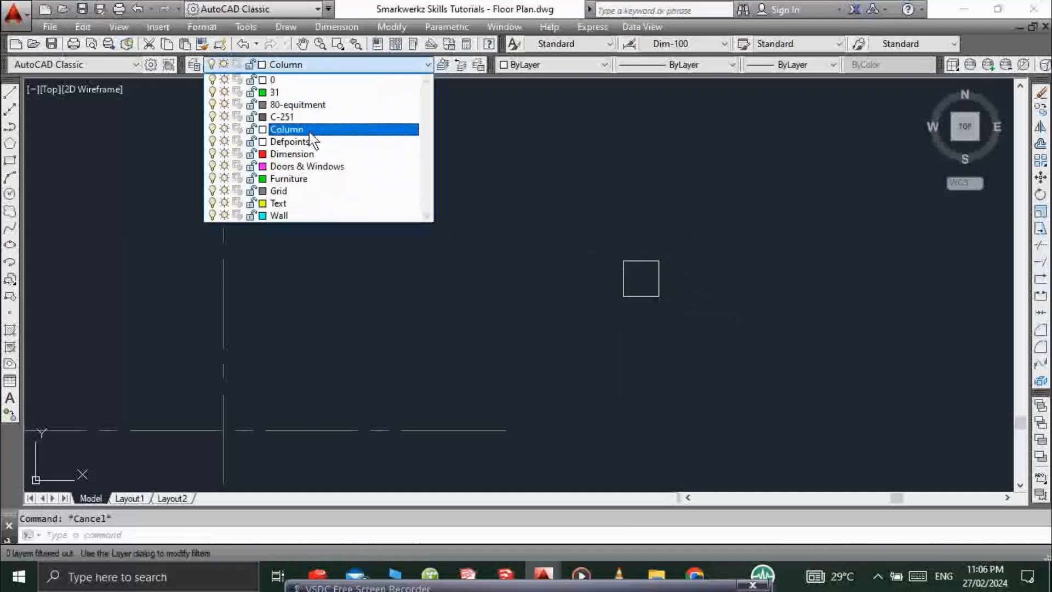
pyautogui.click(296, 142)
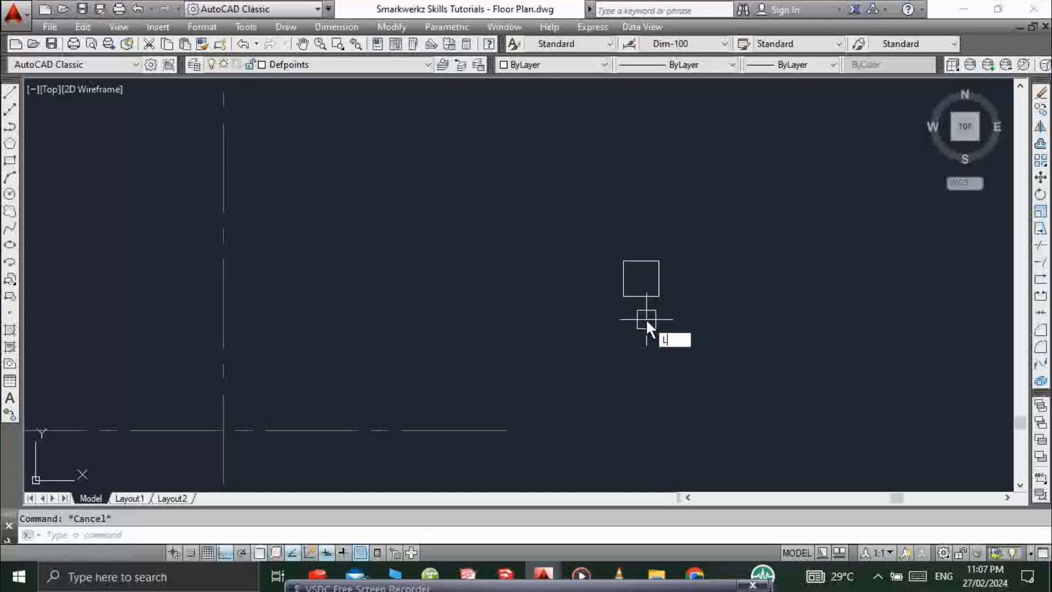
pyautogui.press('Return')
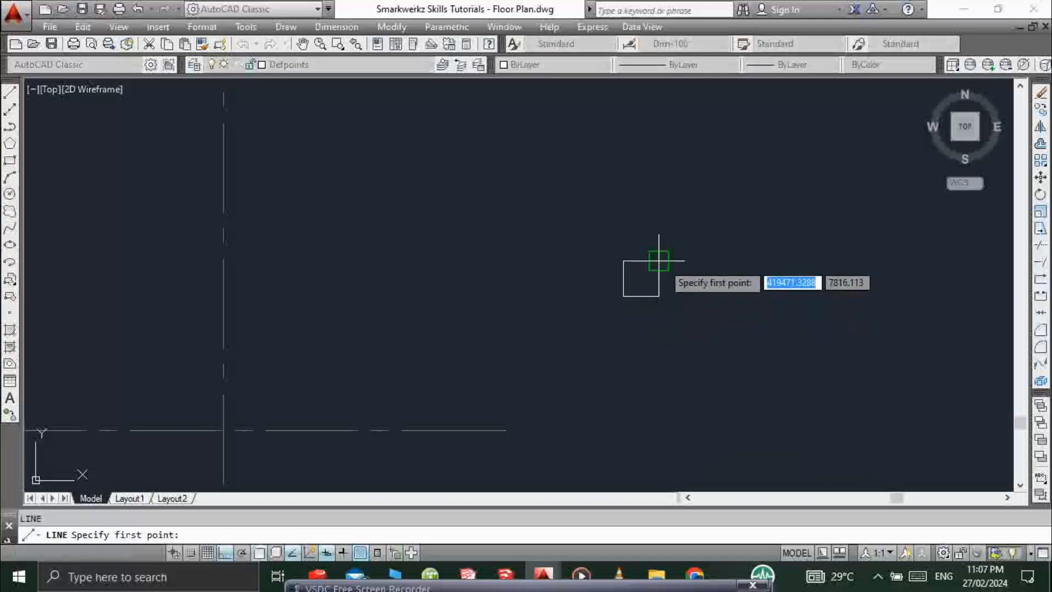
pyautogui.click(659, 260)
pyautogui.press('Escape')
pyautogui.scroll(4, 640, 281)
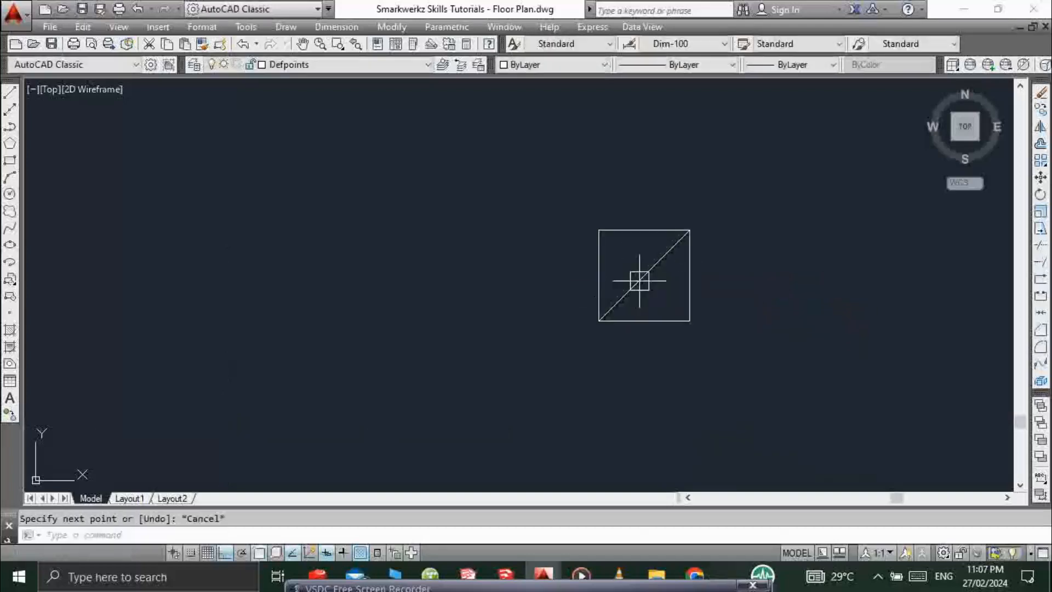
# - Draw a second diagonal line from the column square's upper-left corner to its lower-right corner
pyautogui.write('l')
pyautogui.press('Return')
pyautogui.click(600, 230)
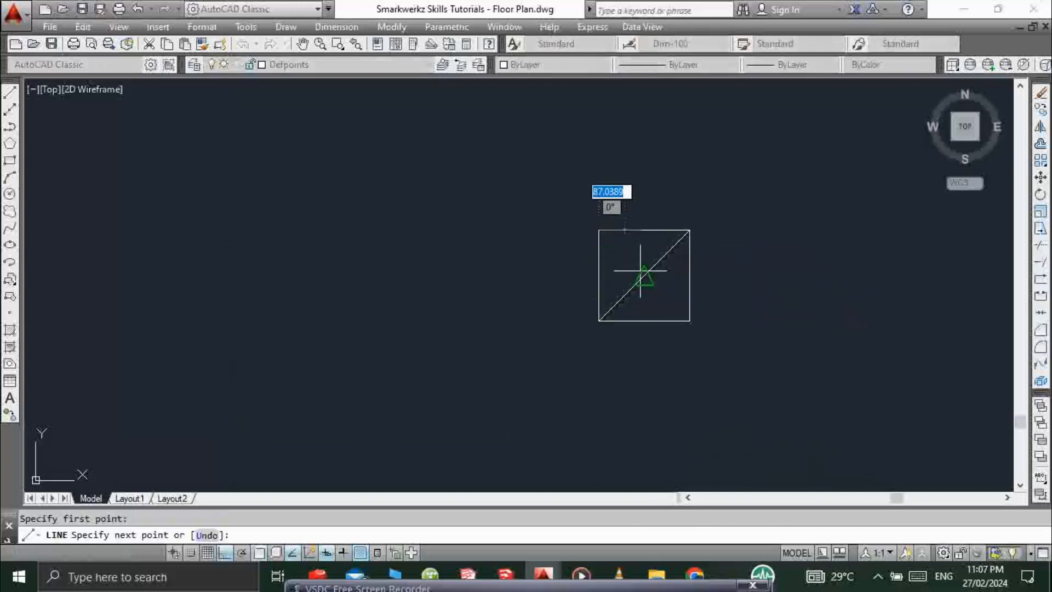
pyautogui.click(690, 320)
pyautogui.press('Escape')
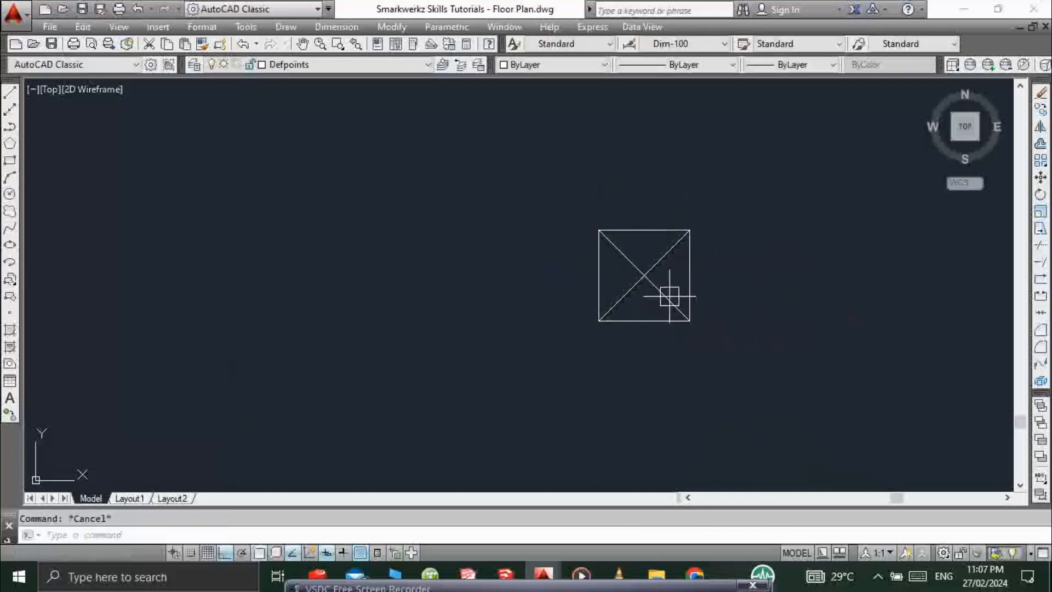
# - Draw a circle with a radius of about 56, centred on the crossing of the column square's two diagonals
pyautogui.write('c')
pyautogui.press('Return')
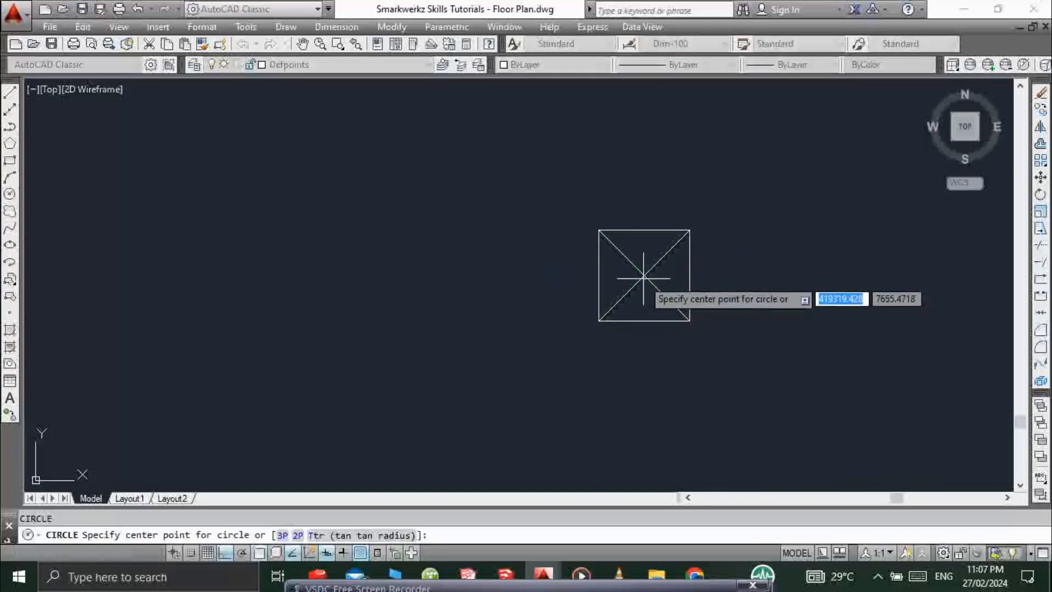
pyautogui.click(644, 277)
pyautogui.scroll(4, 645, 271)
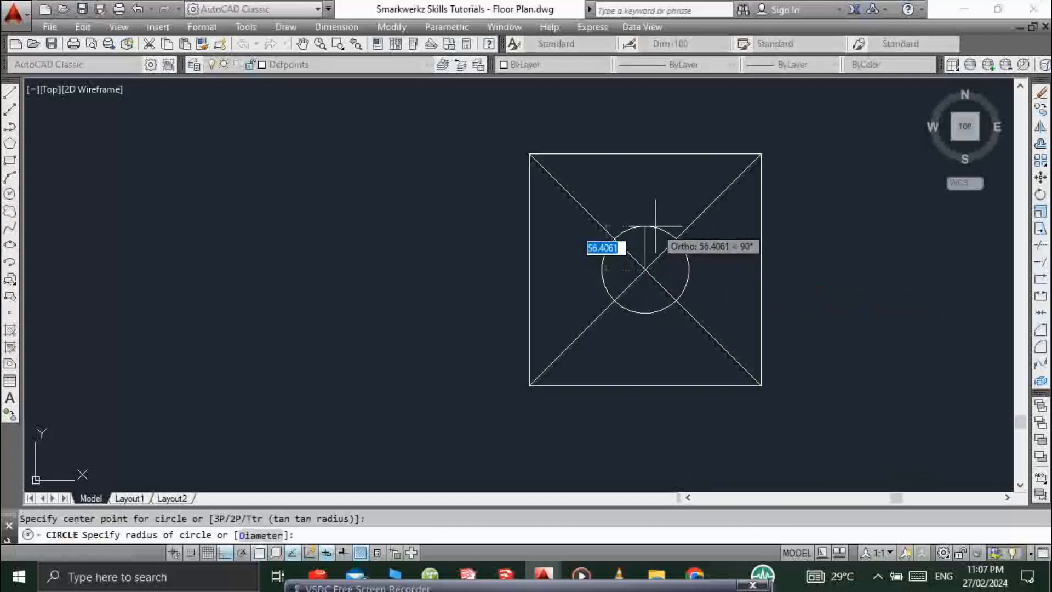
pyautogui.click(674, 242)
pyautogui.press('Escape')
pyautogui.scroll(-4, 698, 242)
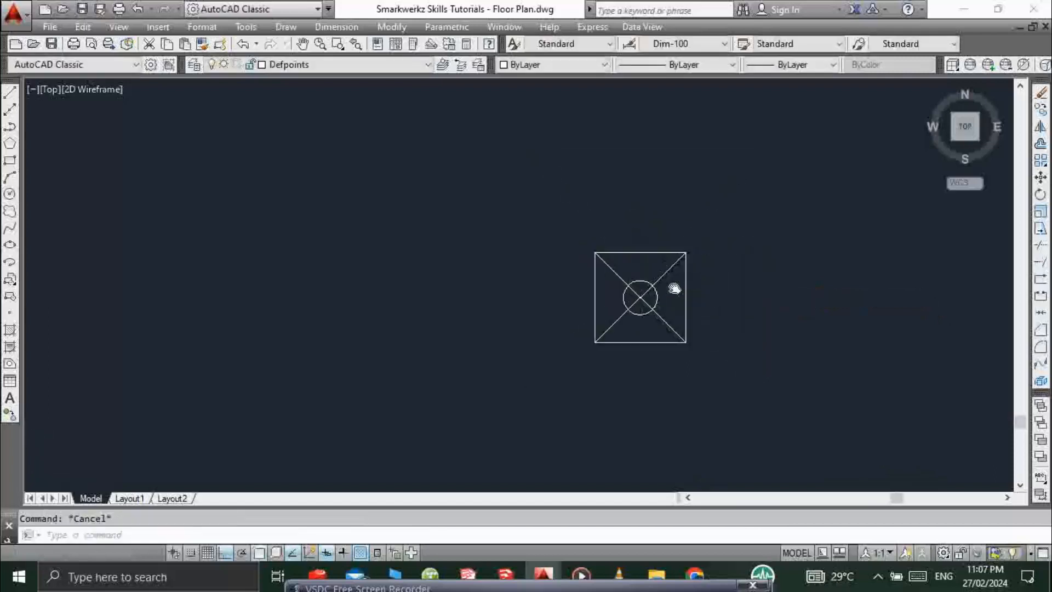
pyautogui.scroll(2, 669, 282)
pyautogui.click(669, 262)
pyautogui.click(587, 267)
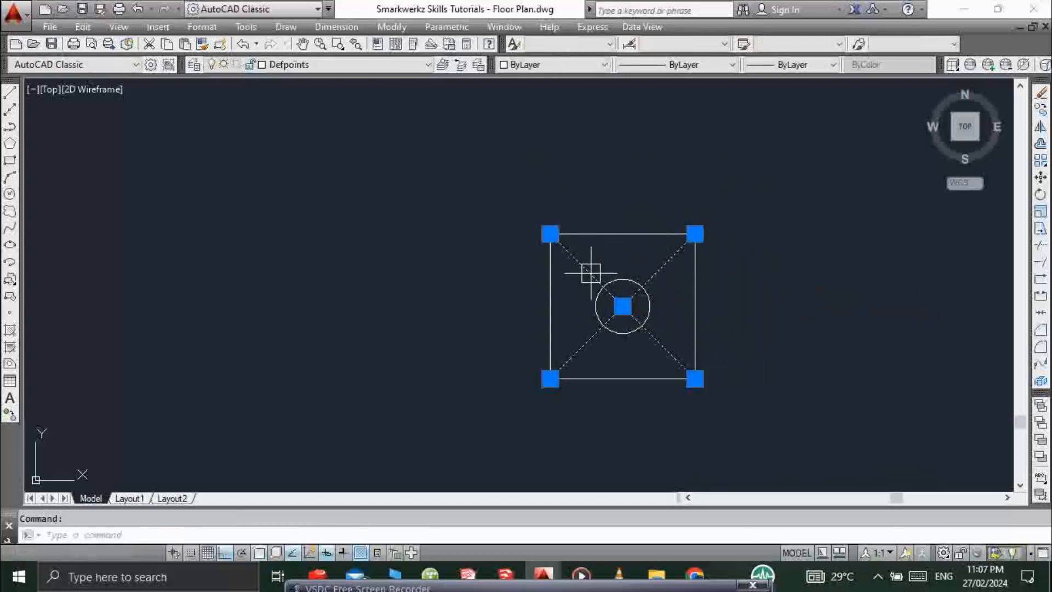
pyautogui.click(623, 281)
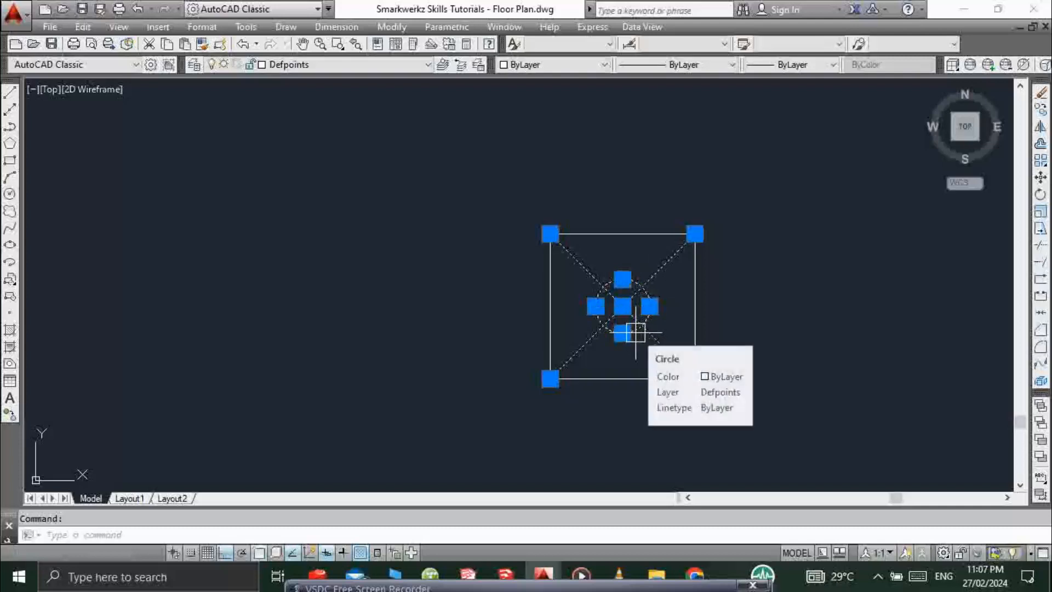
pyautogui.press('Escape')
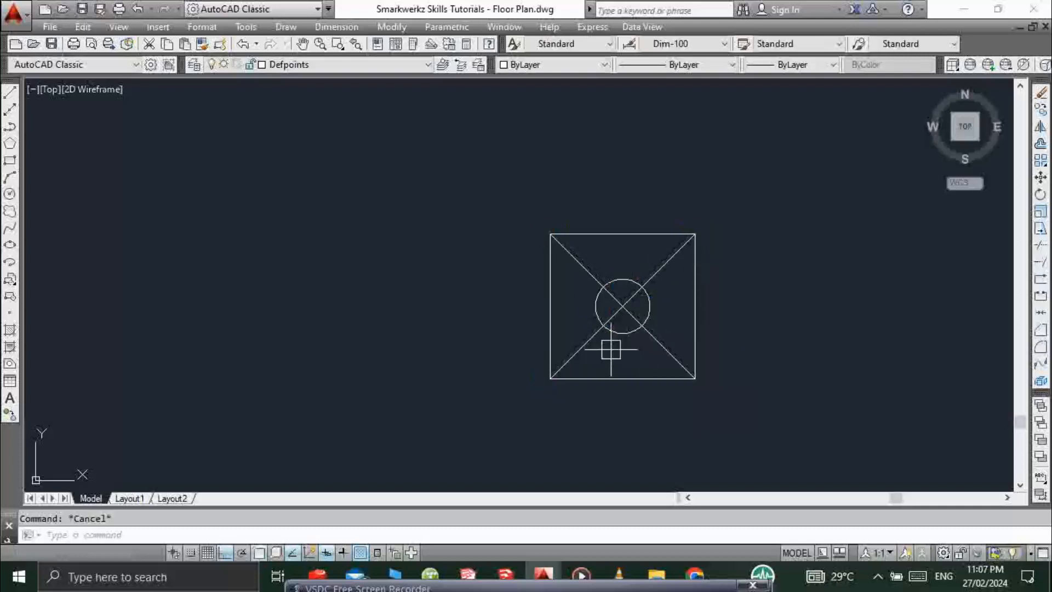
pyautogui.click(778, 185)
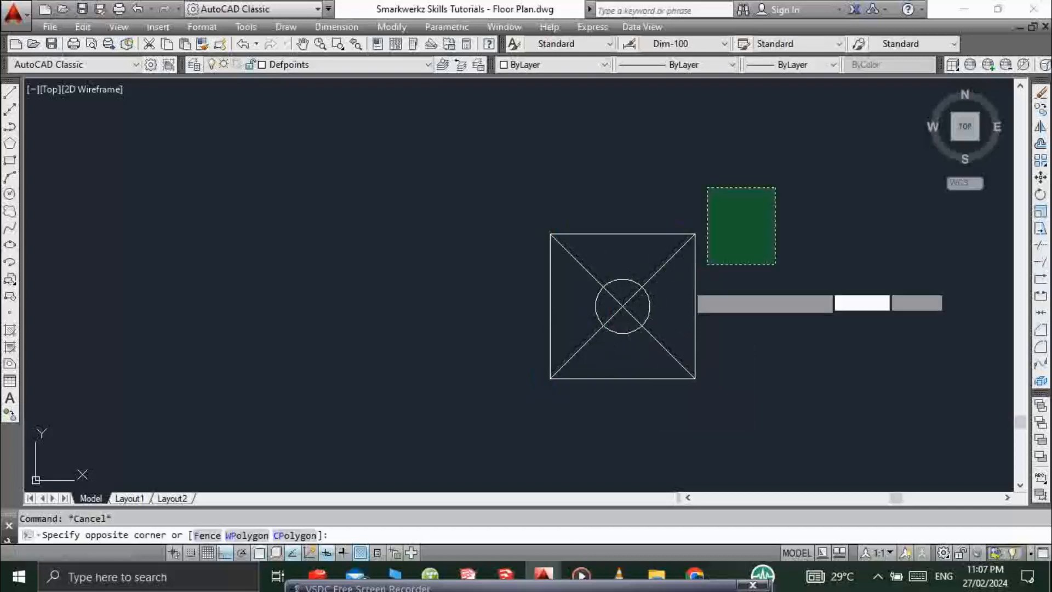
pyautogui.click(505, 412)
pyautogui.write('m')
pyautogui.press('Return')
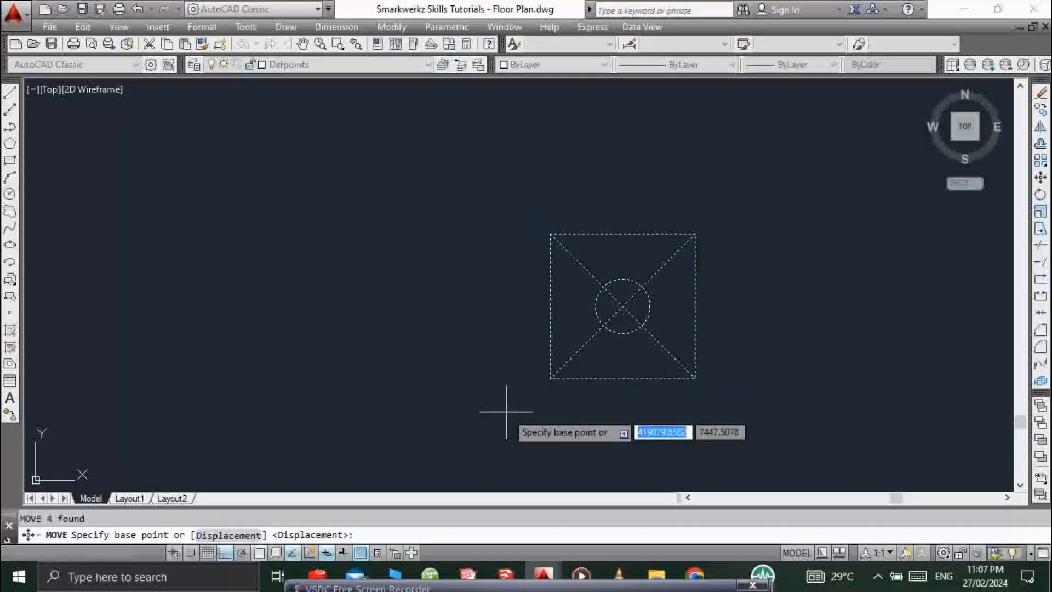
pyautogui.click(623, 306)
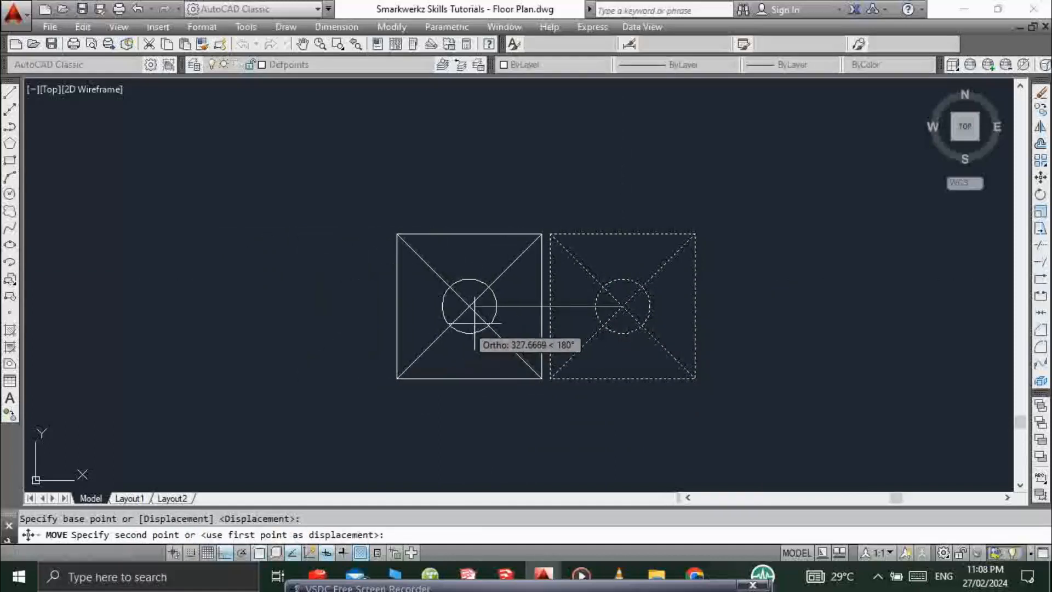
pyautogui.scroll(-8, 482, 328)
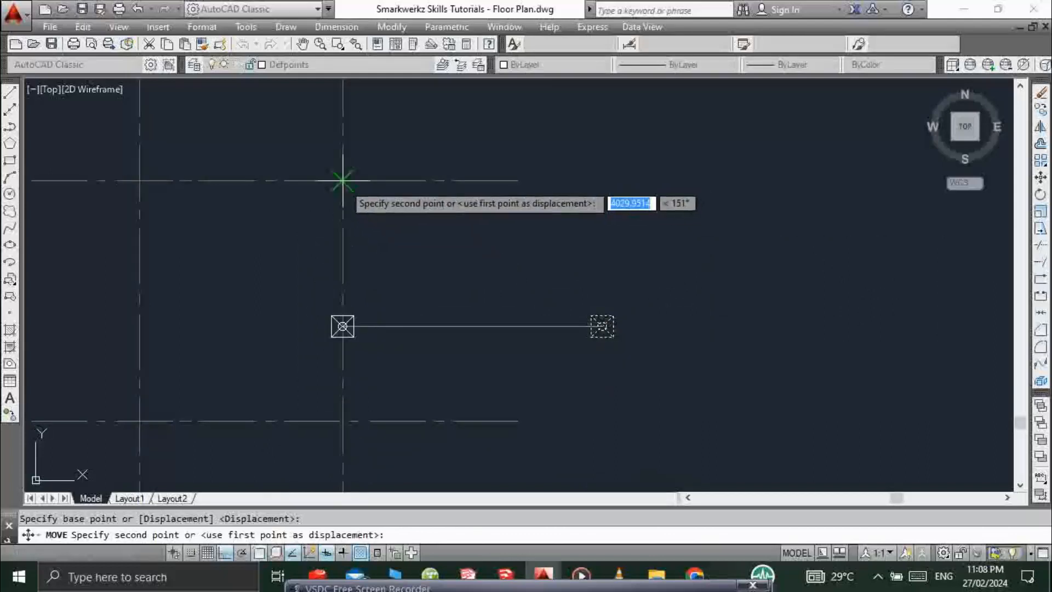
pyautogui.press('Escape')
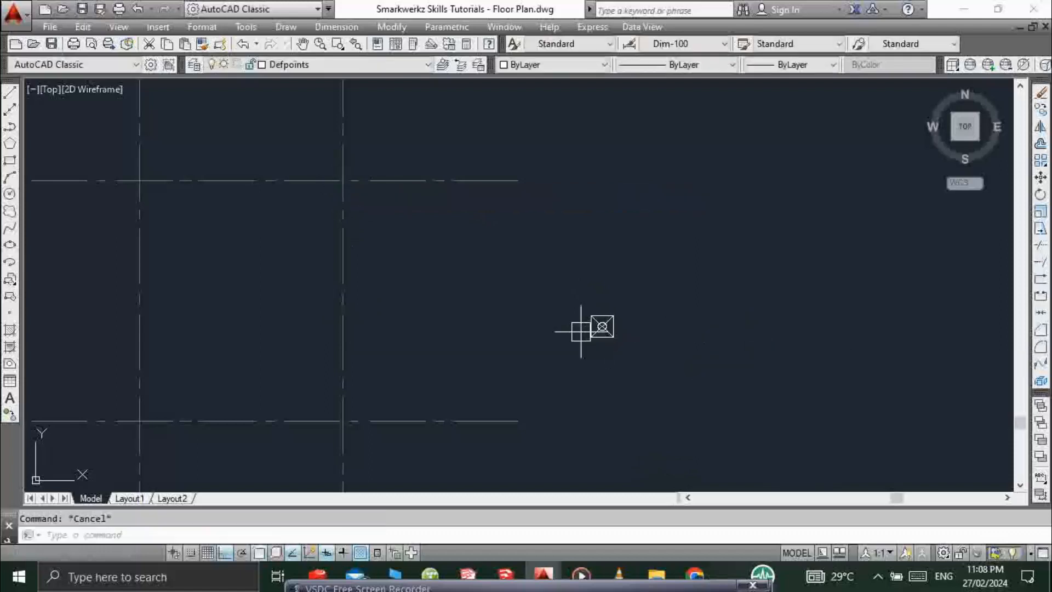
pyautogui.scroll(10, 631, 323)
pyautogui.click(724, 239)
pyautogui.click(606, 391)
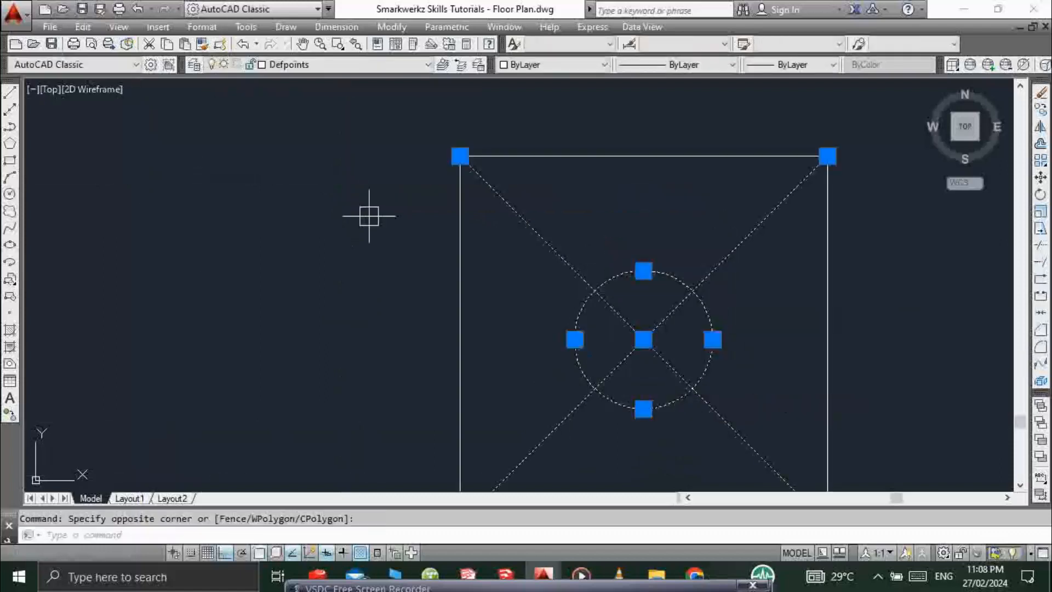
pyautogui.press('Escape')
pyautogui.click(628, 162)
pyautogui.press('Escape')
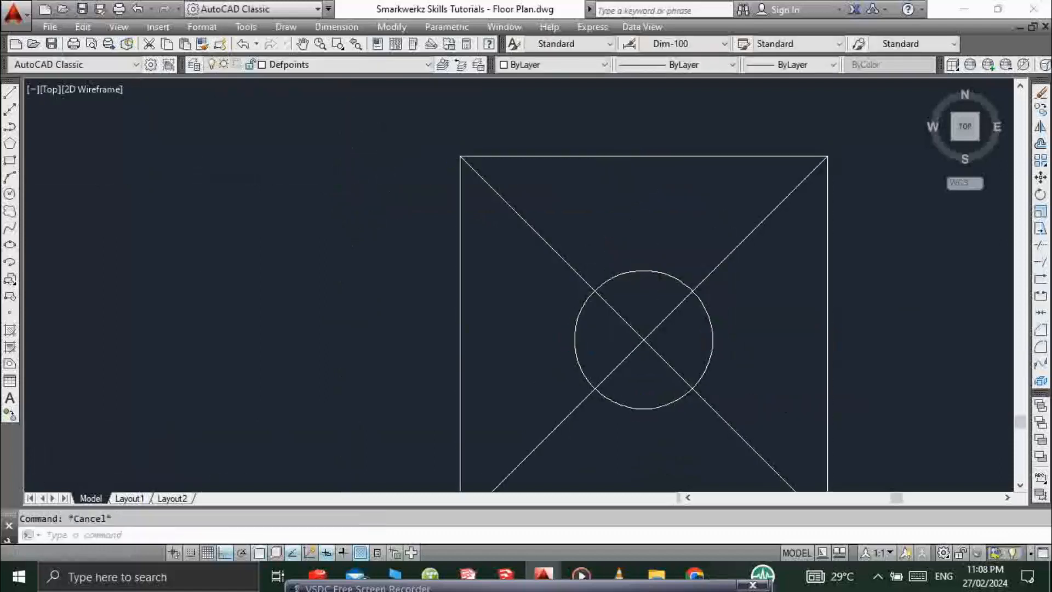
# - Start a hatch with the predefined SOLID pattern and set its colour to ByLayer
pyautogui.scroll(-3, 669, 322)
pyautogui.scroll(-3, 641, 271)
pyautogui.scroll(2, 649, 275)
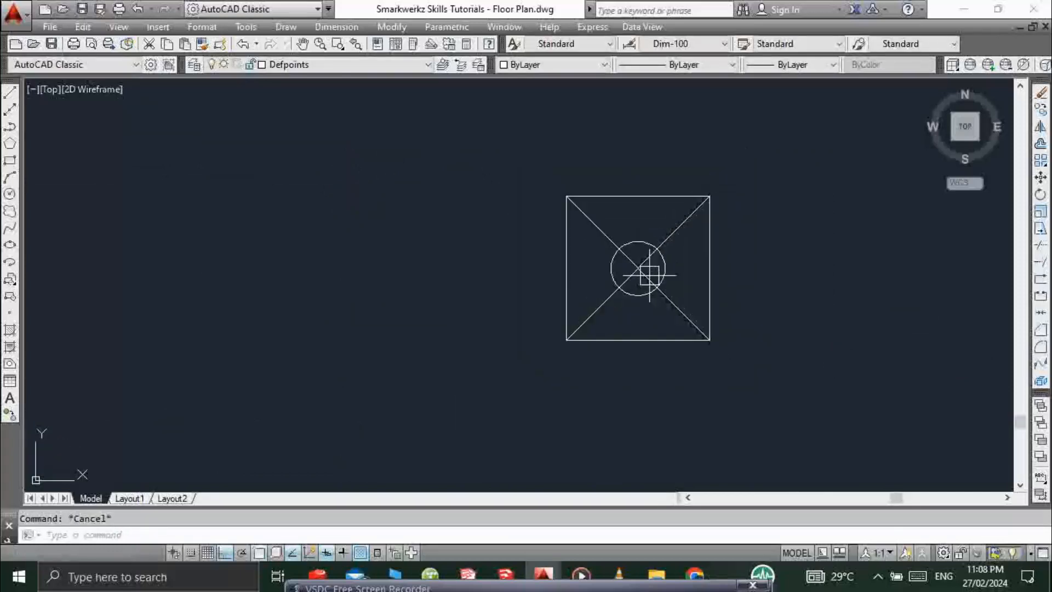
pyautogui.moveTo(648, 275); pyautogui.dragTo(567, 285, button='middle')
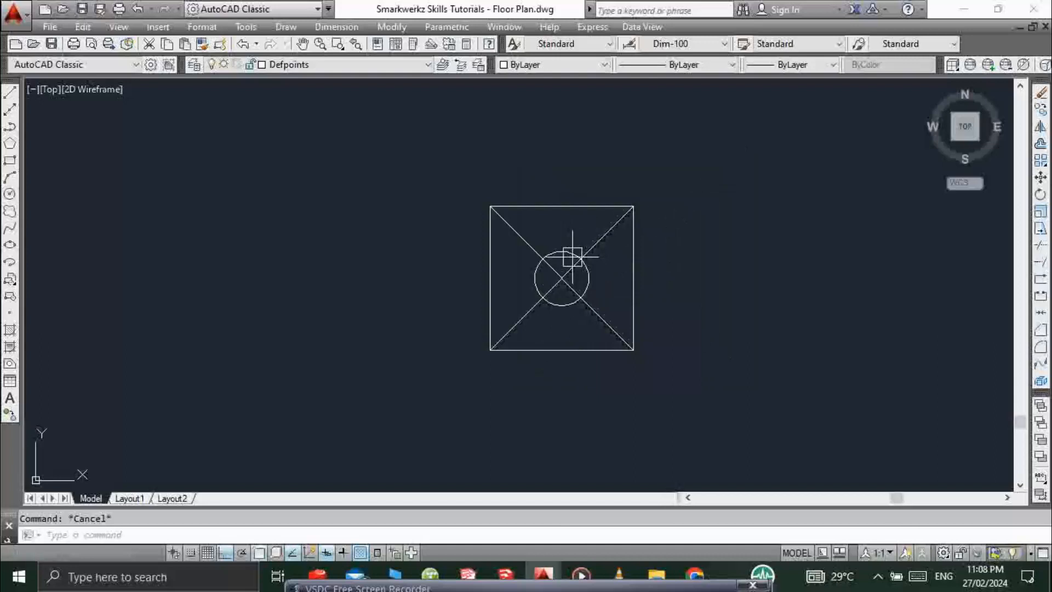
pyautogui.moveTo(573, 257)
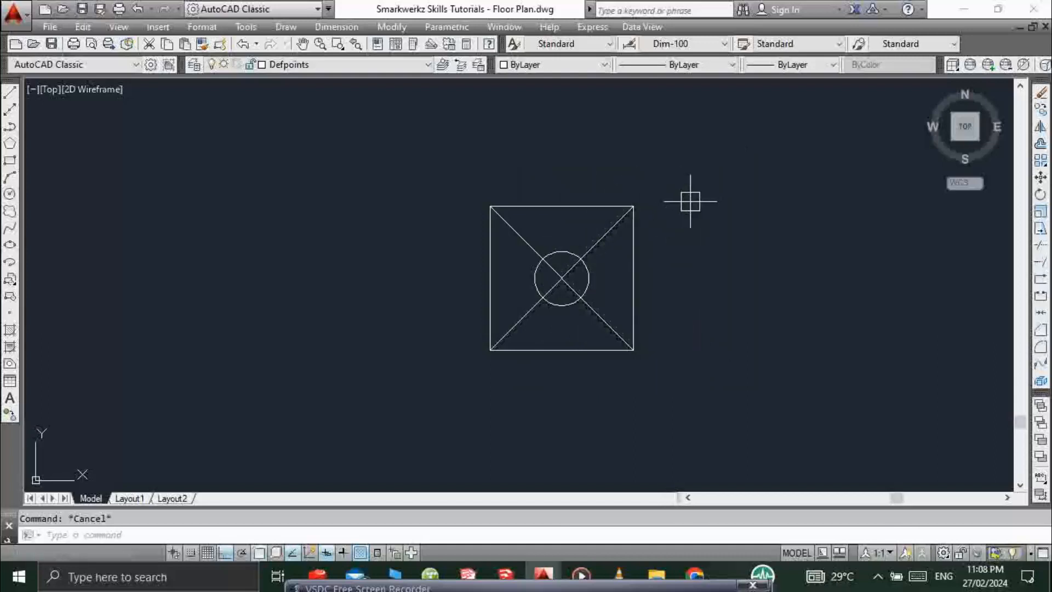
pyautogui.press('Return')
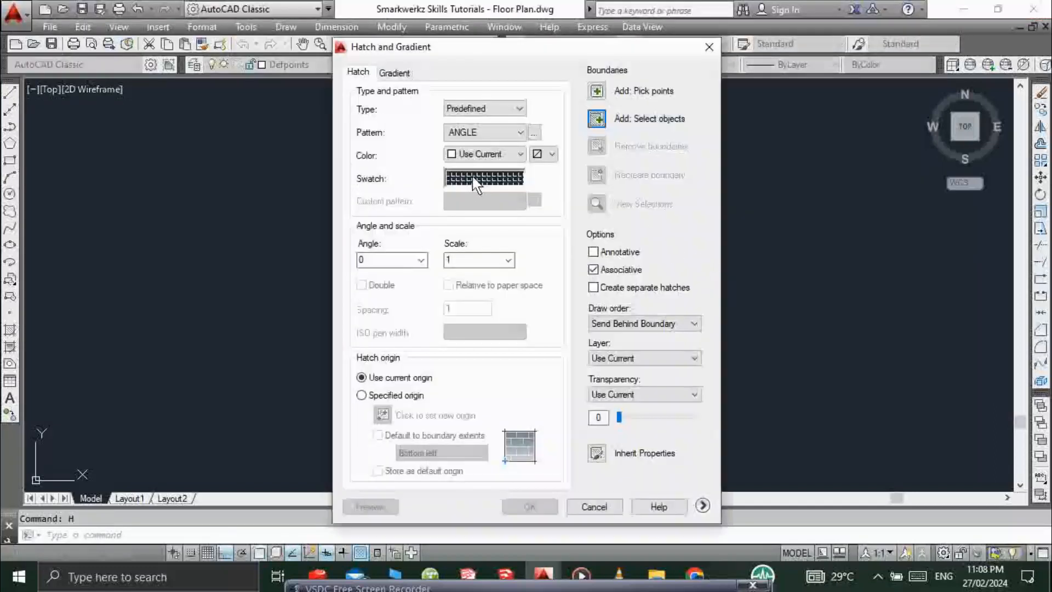
pyautogui.click(485, 179)
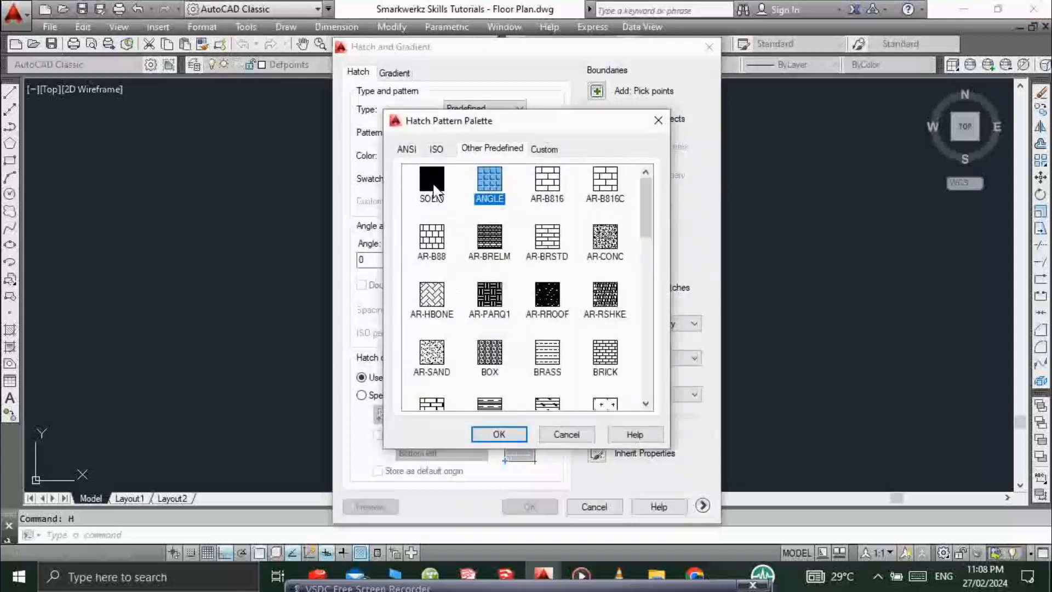
pyautogui.click(435, 192)
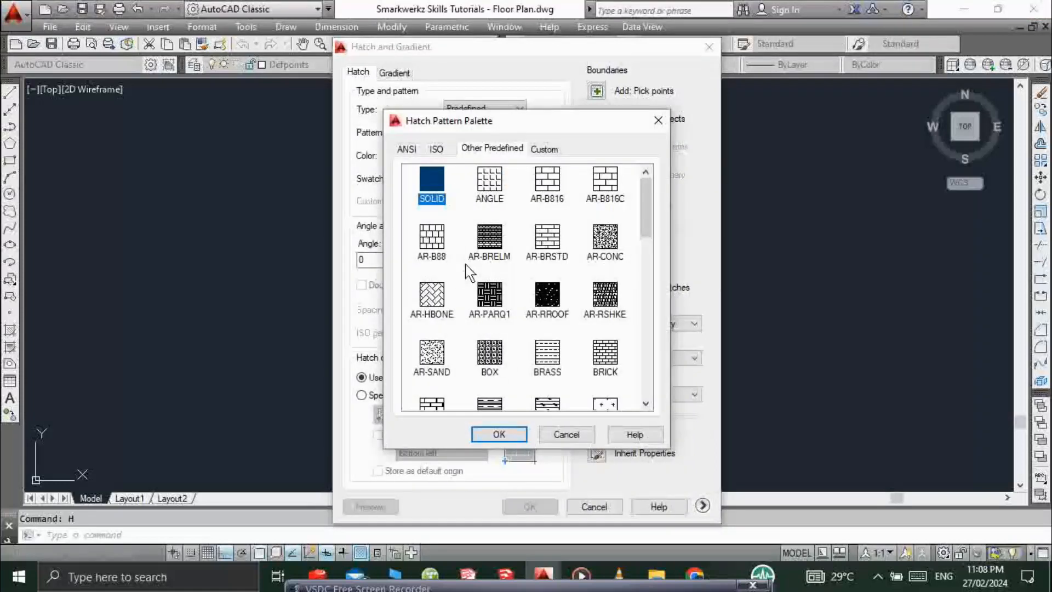
pyautogui.click(498, 434)
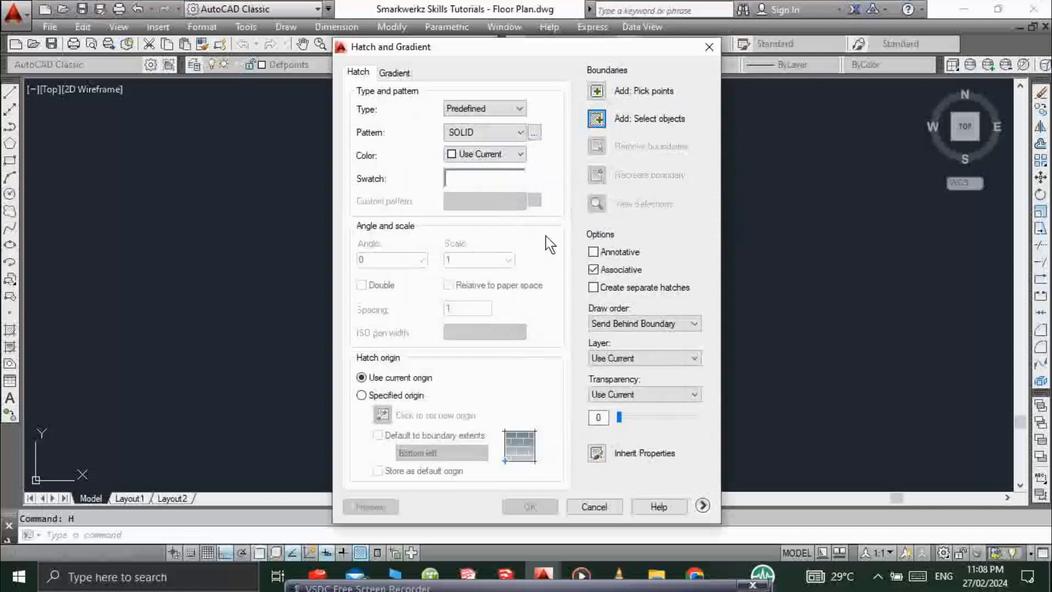
pyautogui.click(509, 157)
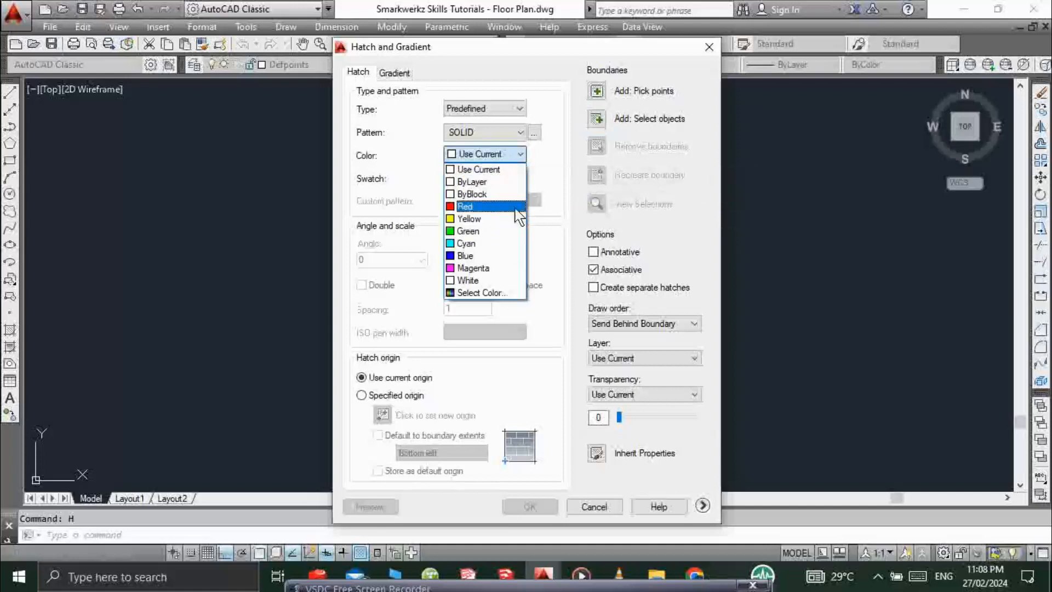
pyautogui.click(504, 184)
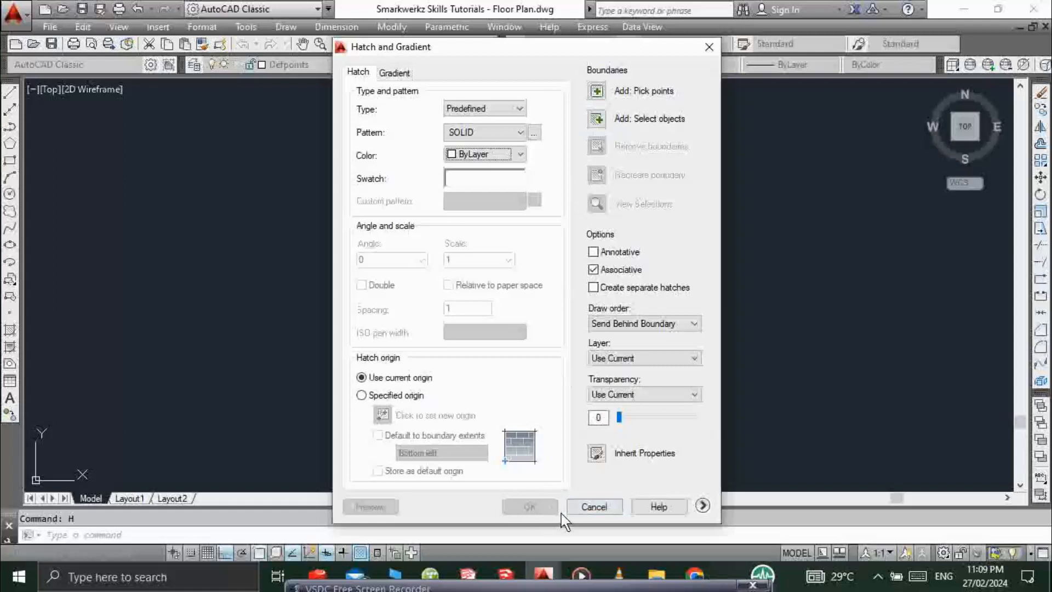
# - Use the column square as the hatch boundary object and apply the solid hatch to it
pyautogui.click(595, 120)
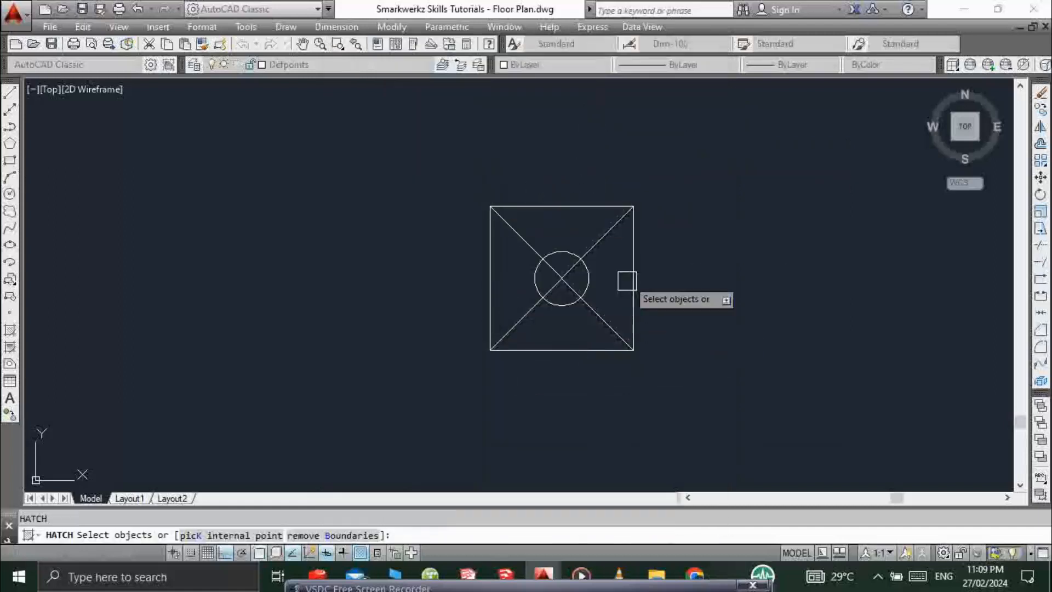
pyautogui.click(565, 206)
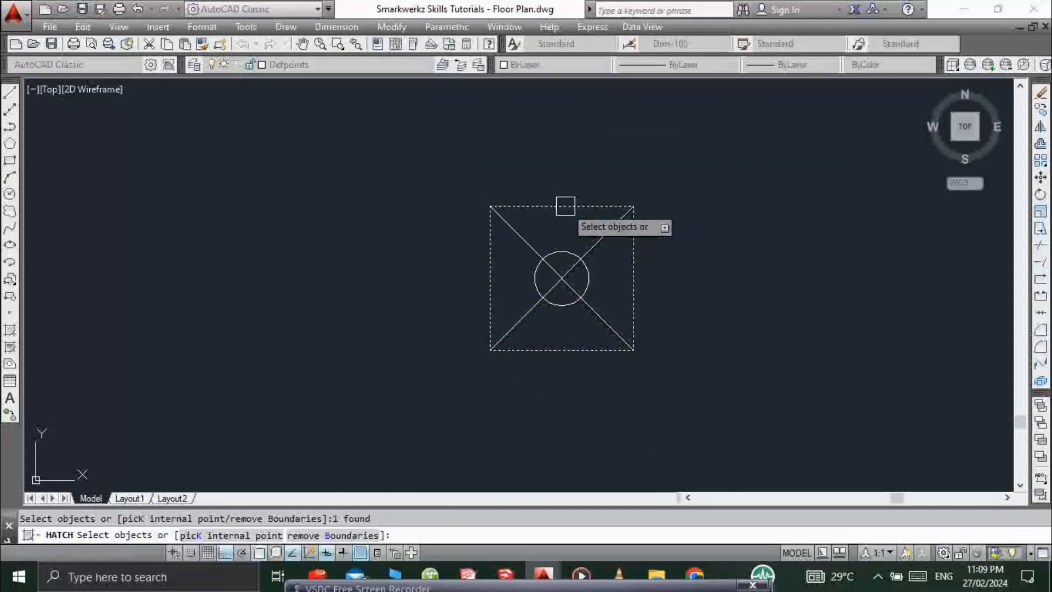
pyautogui.press('Return')
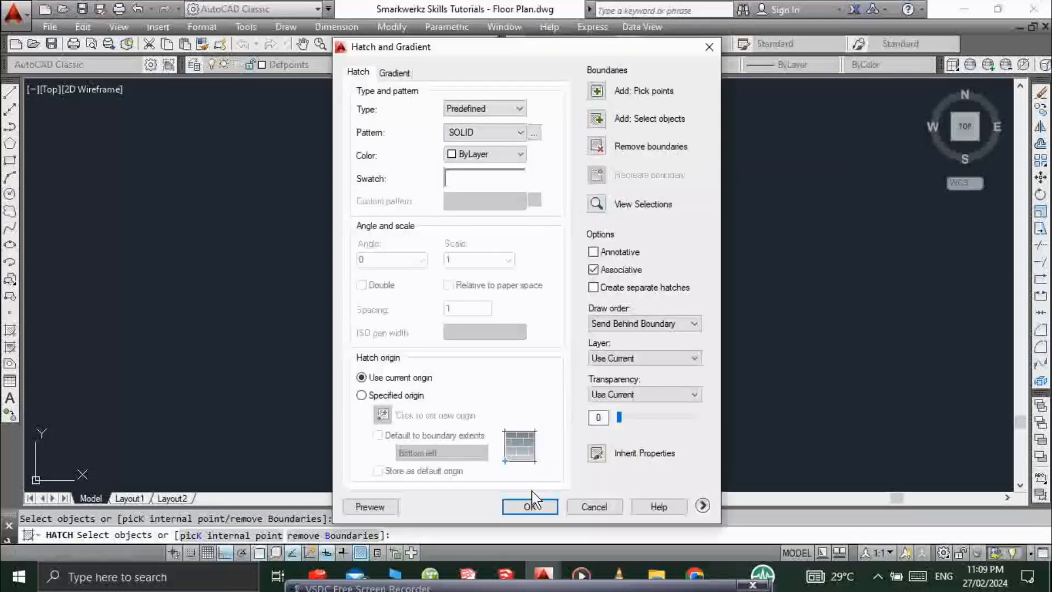
pyautogui.click(535, 508)
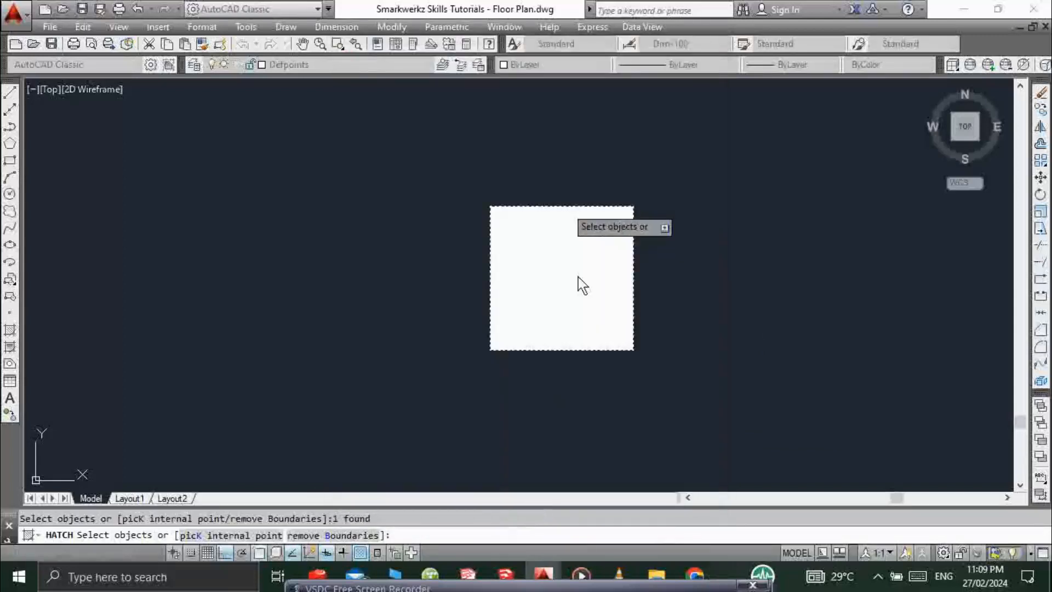
pyautogui.press('Escape')
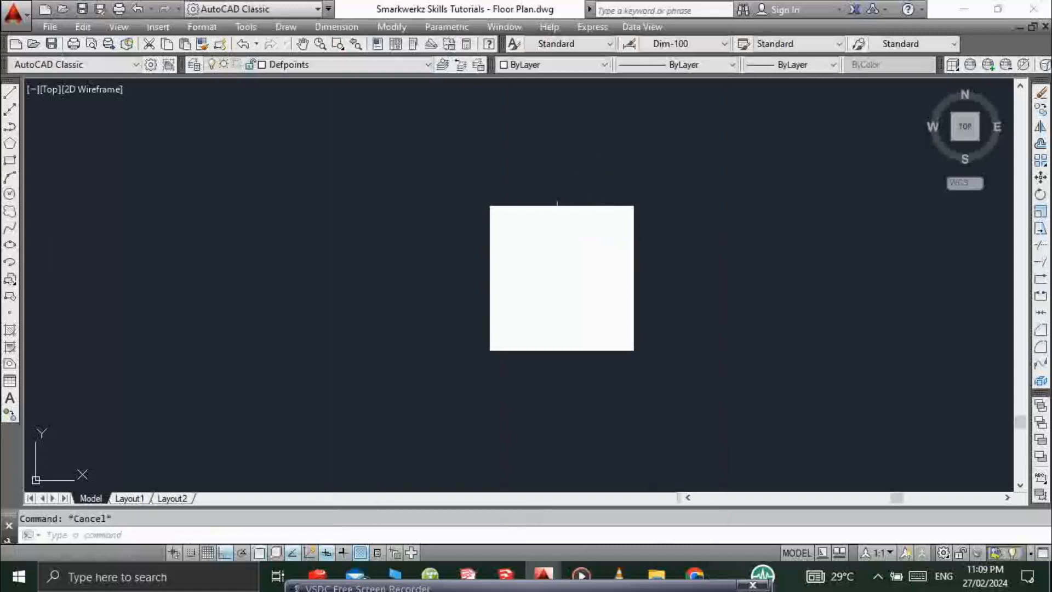
# - Assign the column square's solid hatch to the C-251 layer
pyautogui.click(554, 228)
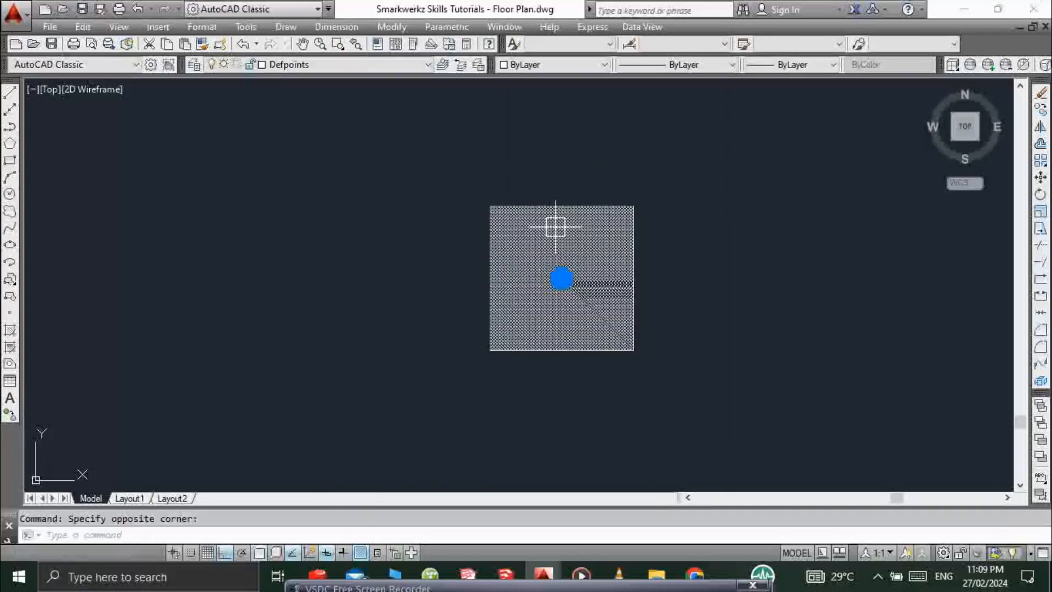
pyautogui.click(326, 67)
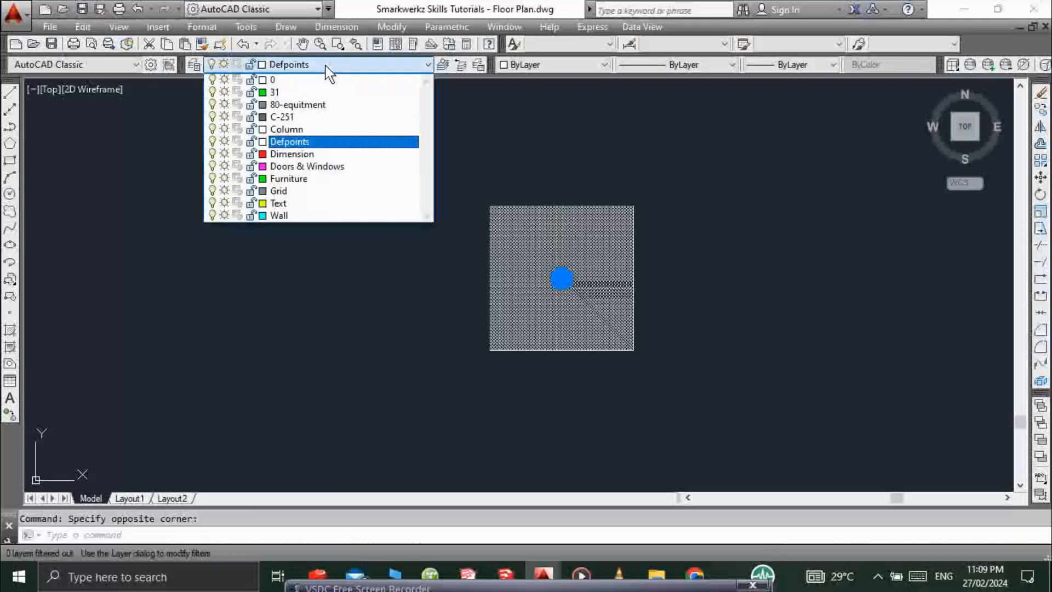
pyautogui.click(303, 110)
pyautogui.press('Escape')
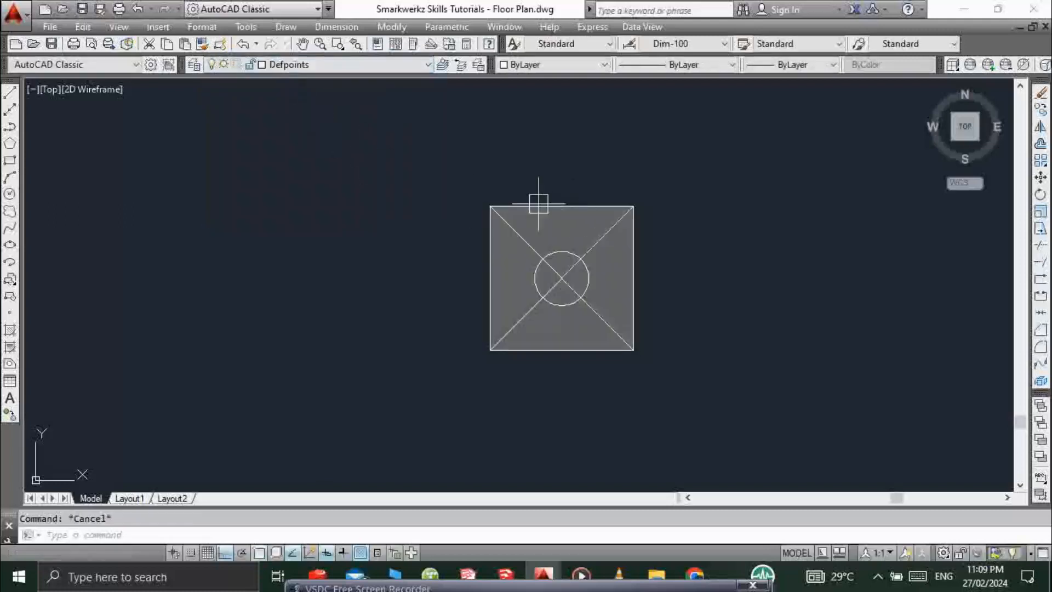
pyautogui.moveTo(550, 236)
pyautogui.mouseDown(button='middle')
pyautogui.moveTo(578, 231)
pyautogui.moveTo(613, 199)
pyautogui.mouseUp(button='middle')
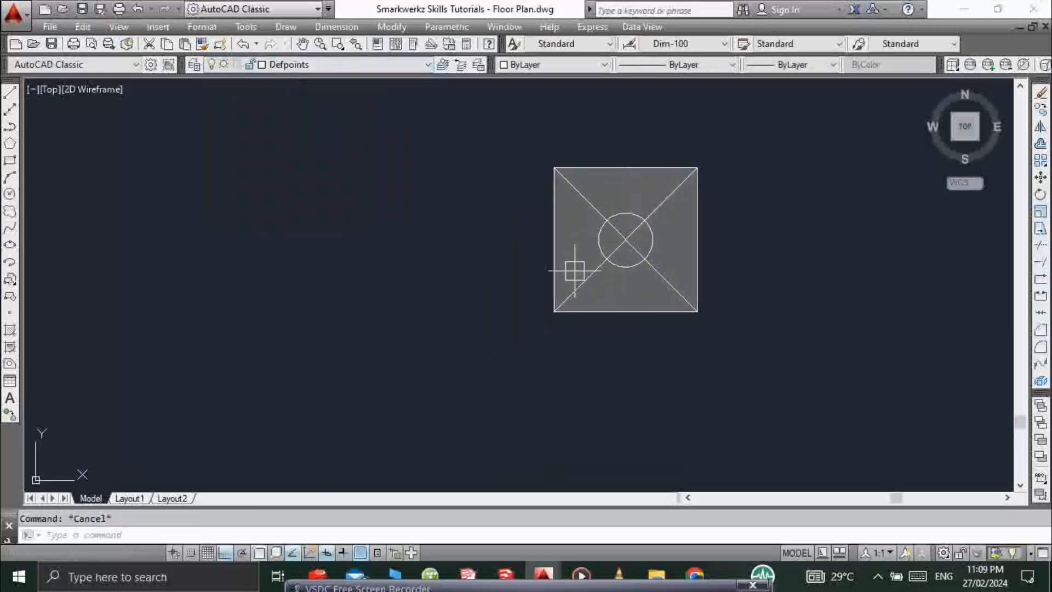
pyautogui.scroll(4, 627, 204)
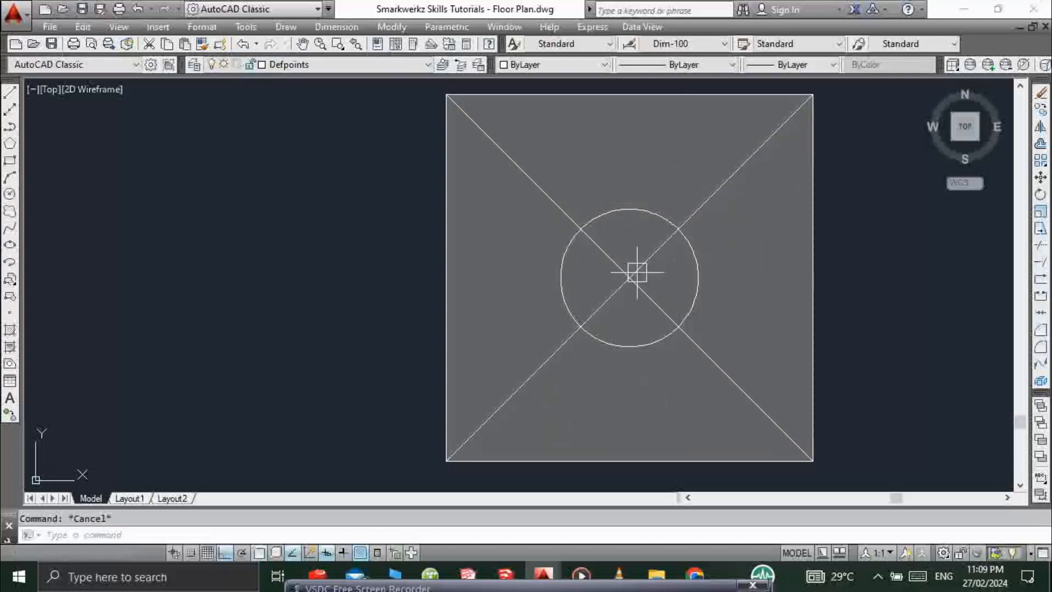
pyautogui.scroll(-6, 609, 286)
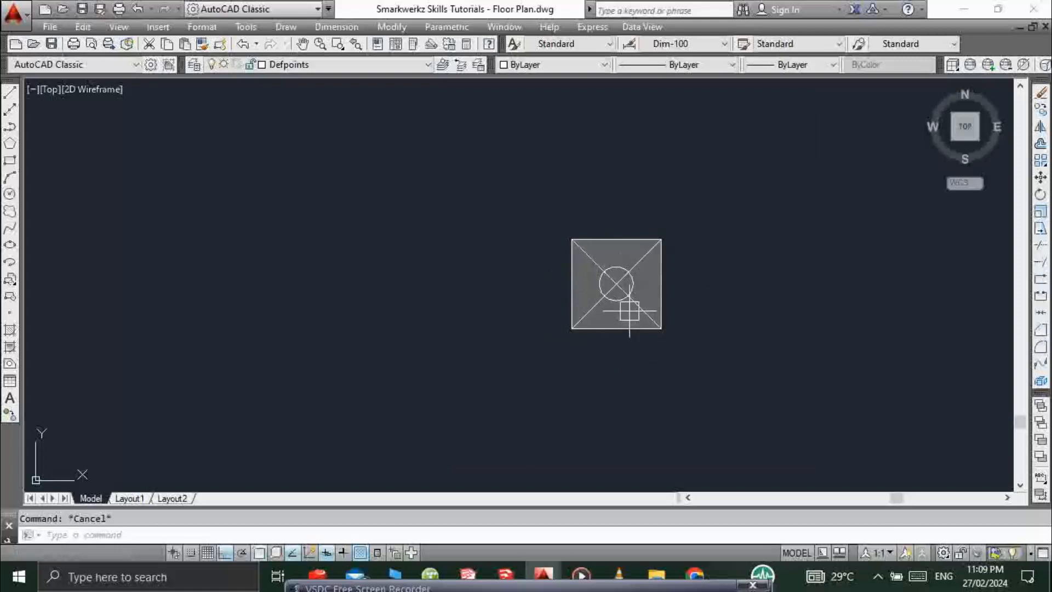
# - Examine the hatched column symbol and the grid intersections of the plan
pyautogui.scroll(-5, 627, 304)
pyautogui.scroll(7, 630, 300)
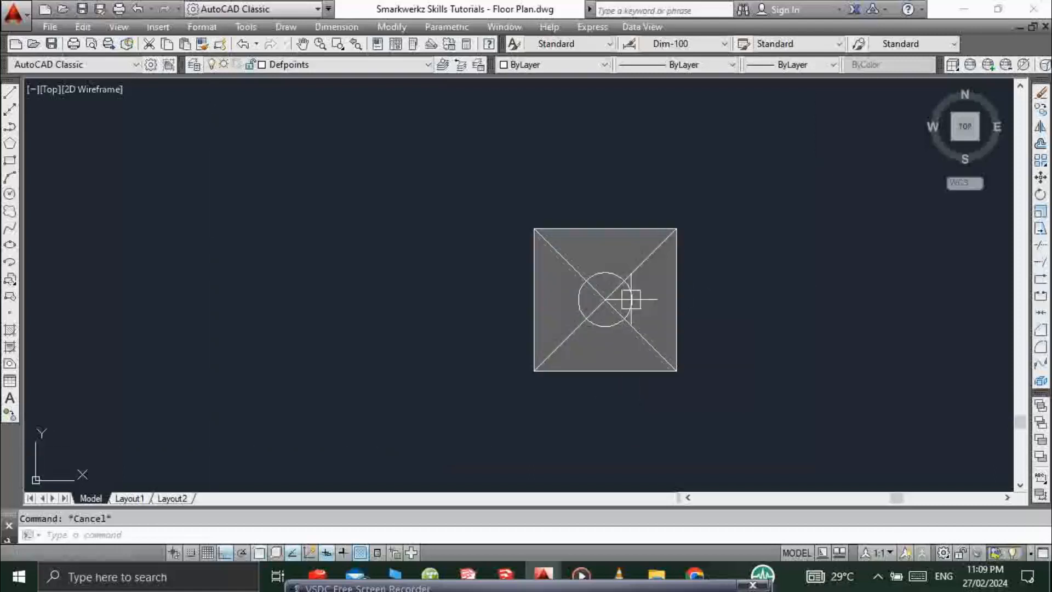
pyautogui.scroll(-6, 695, 323)
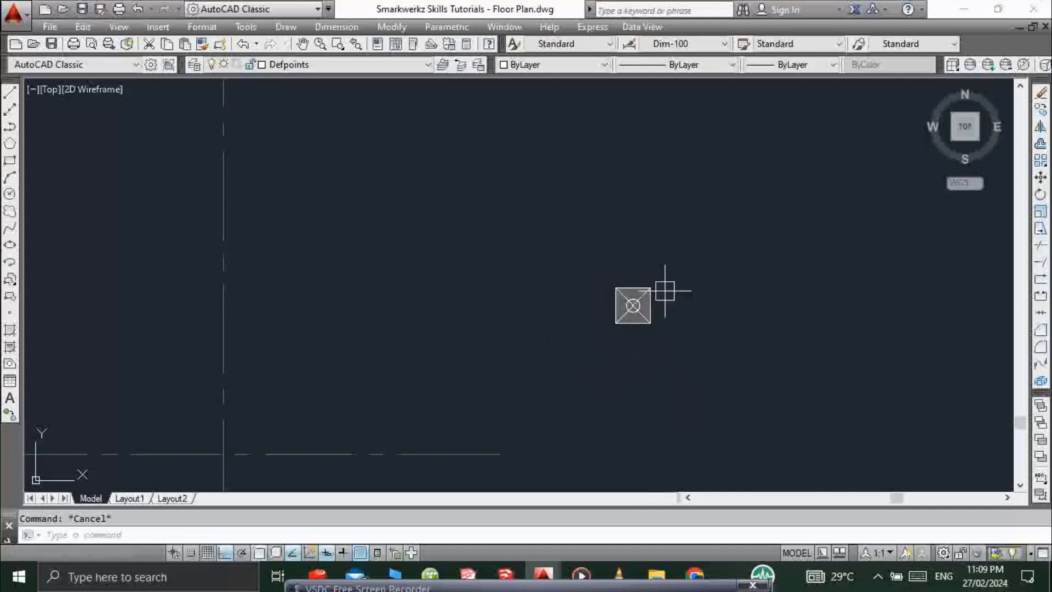
pyautogui.scroll(-4, 665, 291)
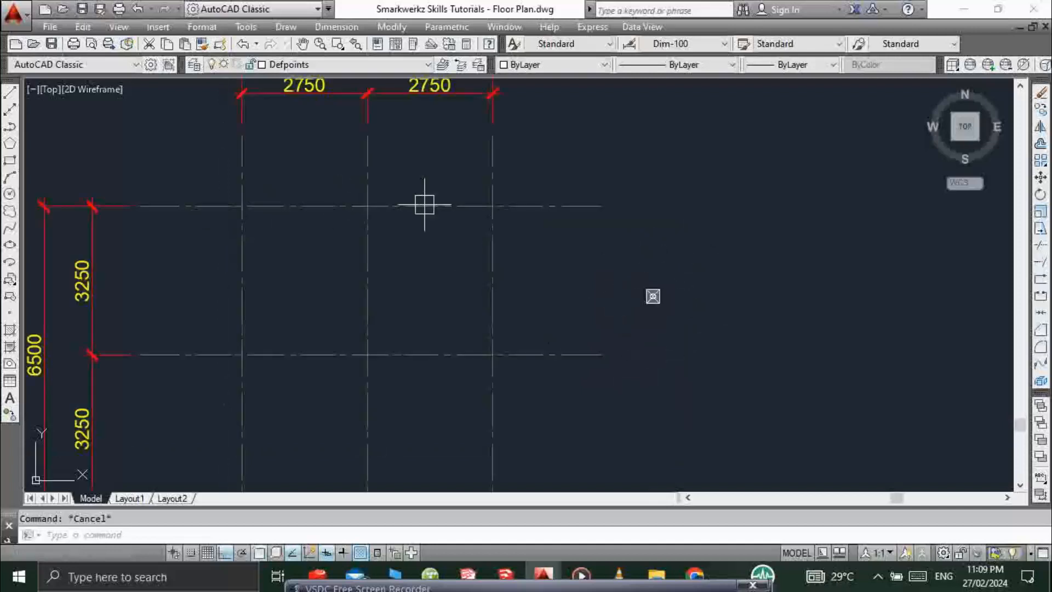
pyautogui.moveTo(364, 395); pyautogui.dragTo(389, 374, button='middle')
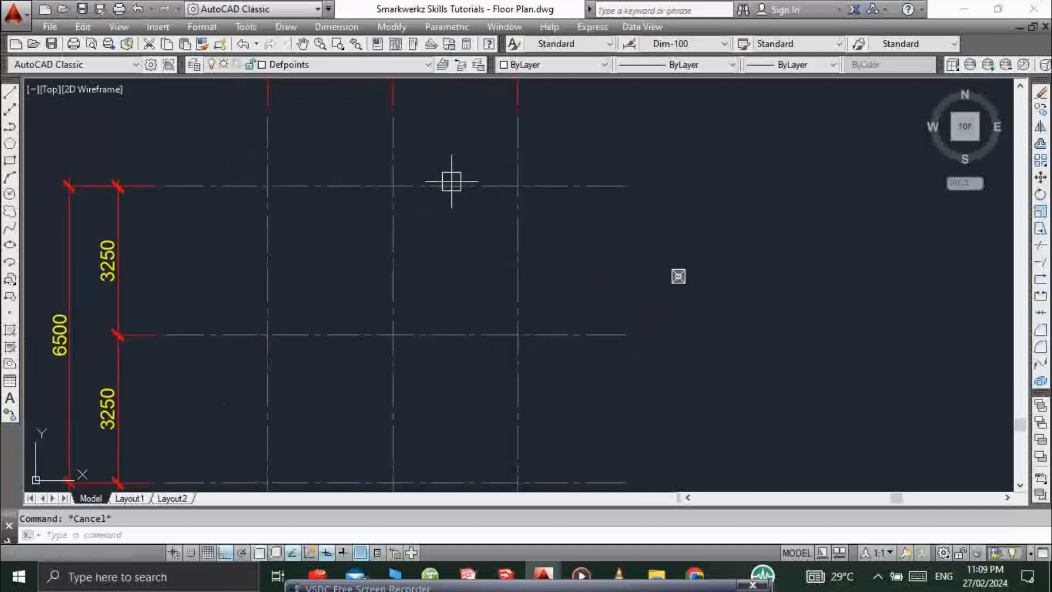
pyautogui.moveTo(384, 294); pyautogui.dragTo(411, 207, button='middle')
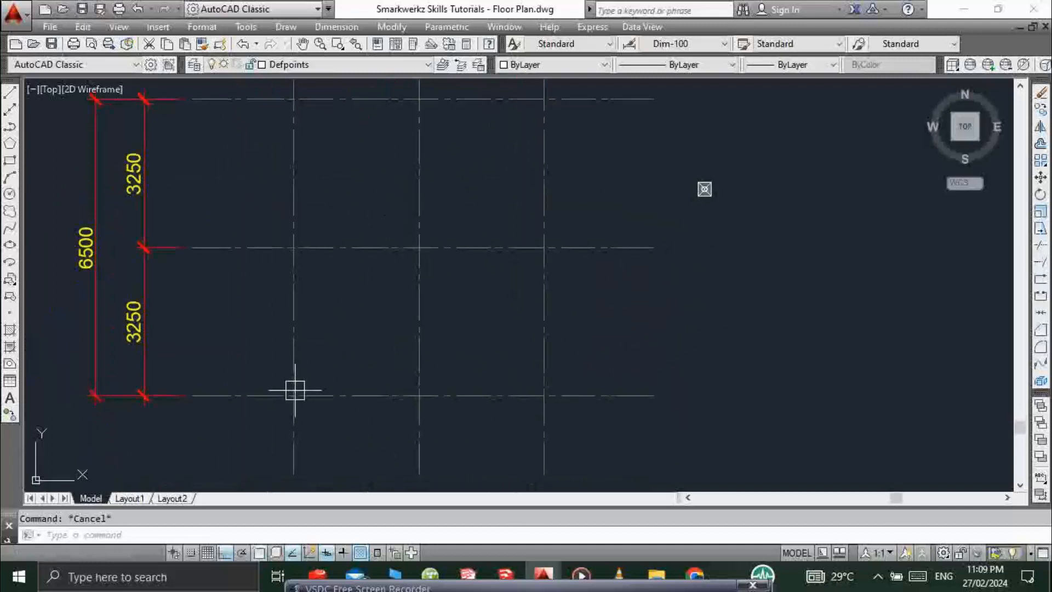
pyautogui.moveTo(488, 371); pyautogui.dragTo(468, 409, button='middle')
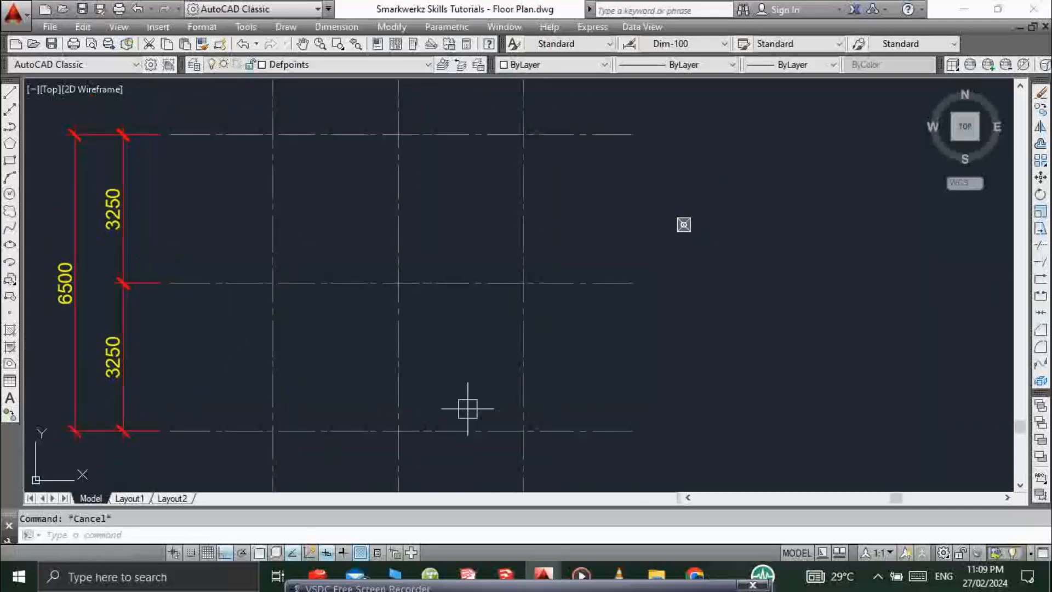
pyautogui.moveTo(474, 366); pyautogui.dragTo(456, 368, button='middle')
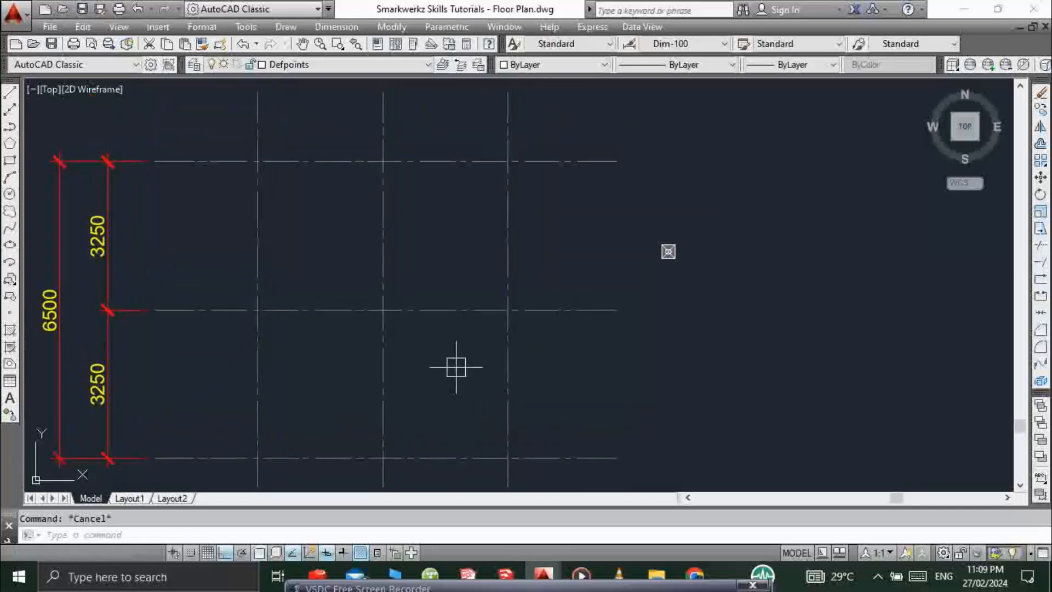
pyautogui.moveTo(459, 240); pyautogui.dragTo(455, 279, button='middle')
pyautogui.scroll(3, 635, 286)
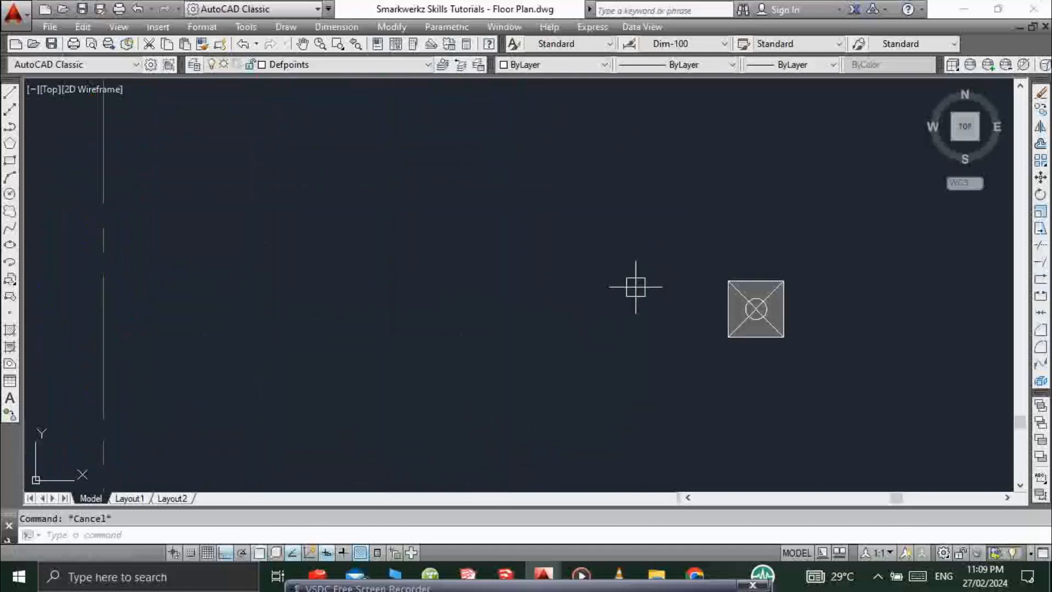
pyautogui.moveTo(767, 310); pyautogui.dragTo(683, 320, button='middle')
pyautogui.click(784, 246)
pyautogui.click(610, 367)
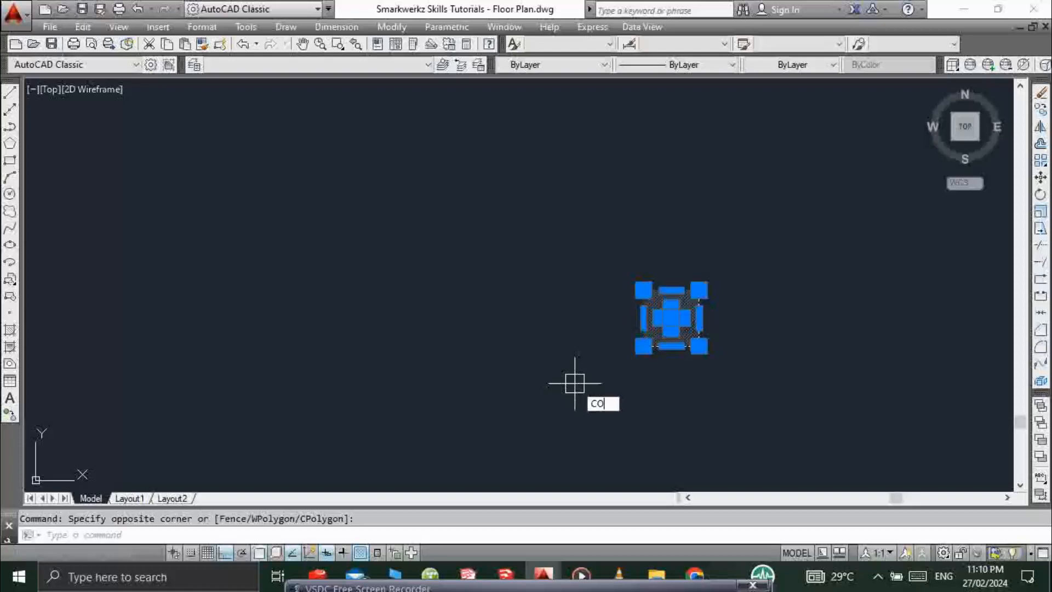
pyautogui.press('Return')
pyautogui.scroll(3, 712, 329)
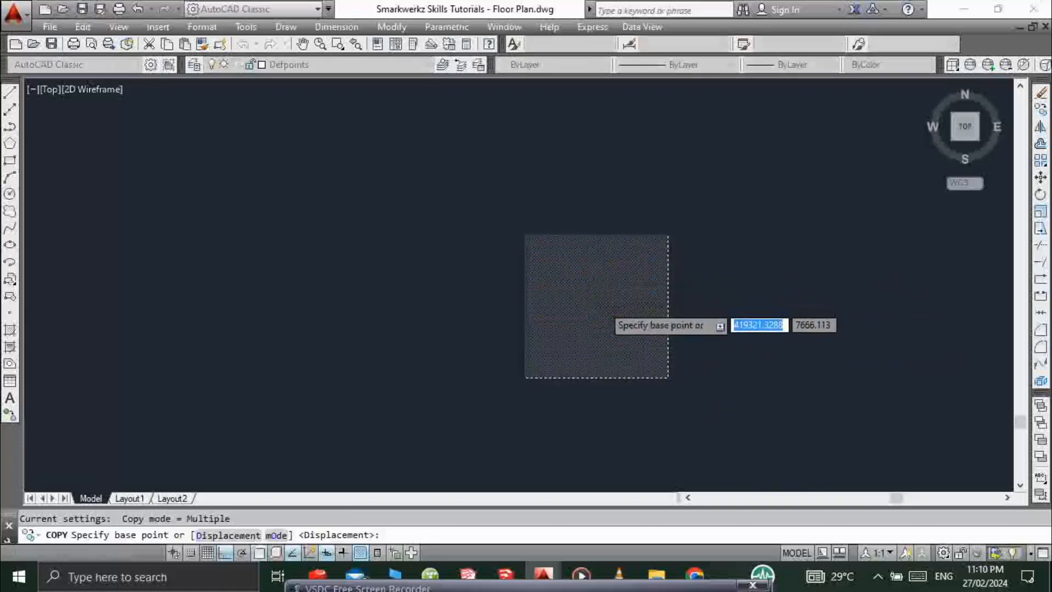
pyautogui.press('Escape')
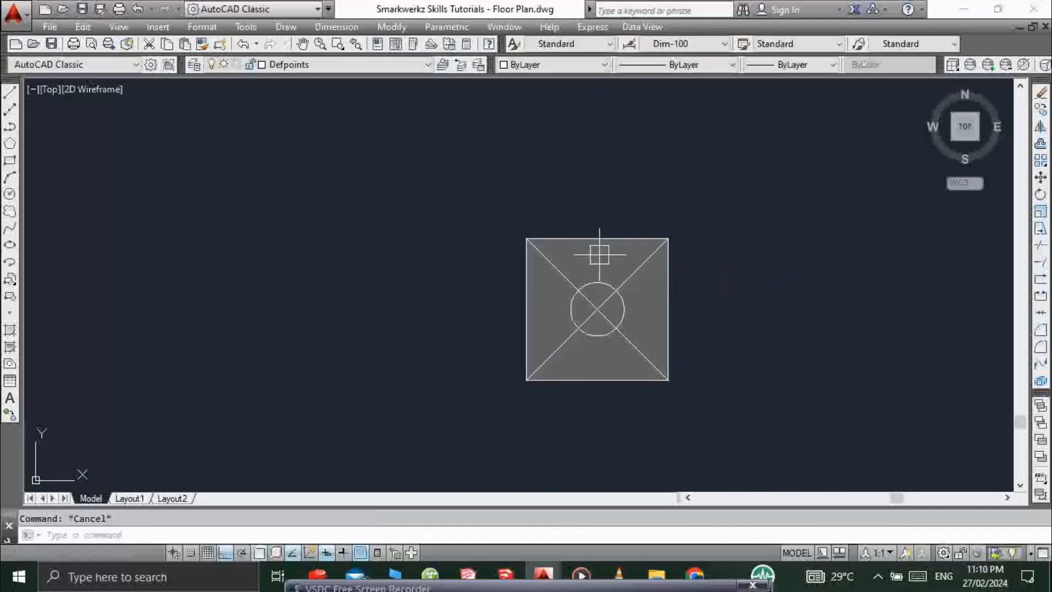
# - Send the column square's solid hatch to the back of the draw order
pyautogui.click(599, 254)
pyautogui.press('Escape')
pyautogui.click(591, 254)
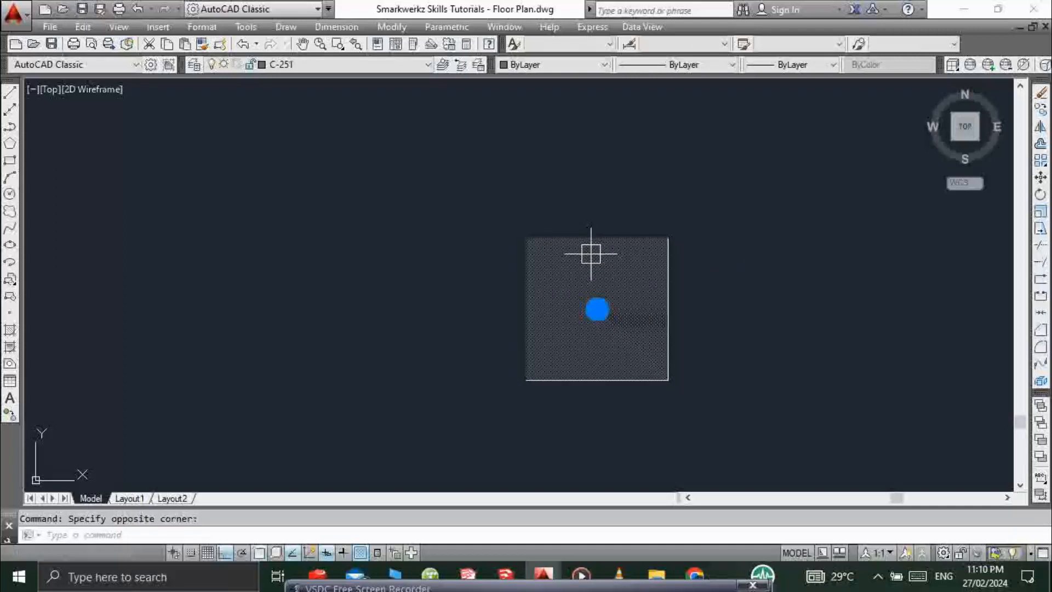
pyautogui.press('Return')
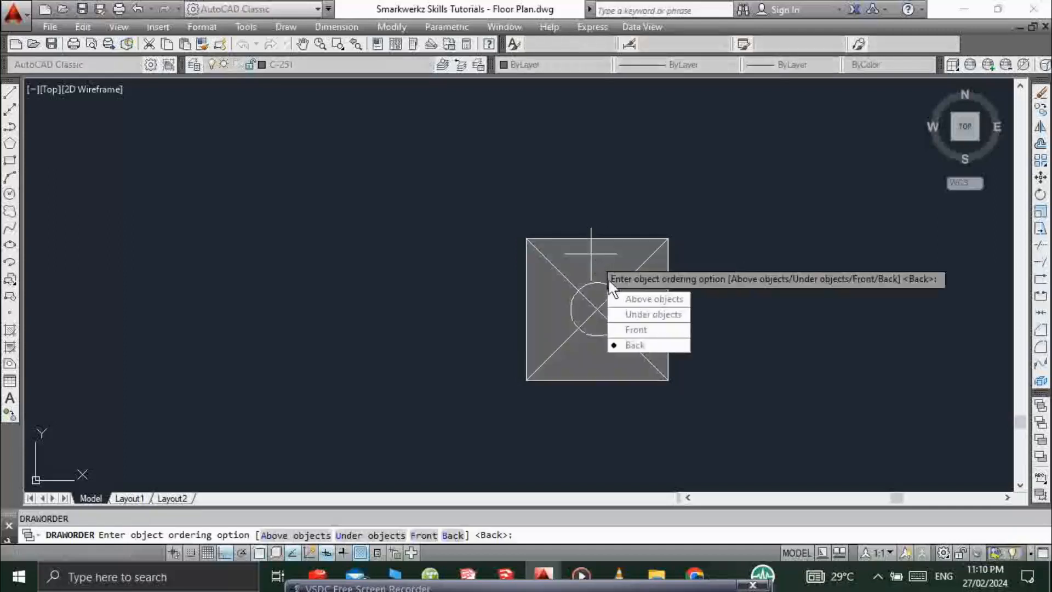
pyautogui.click(633, 344)
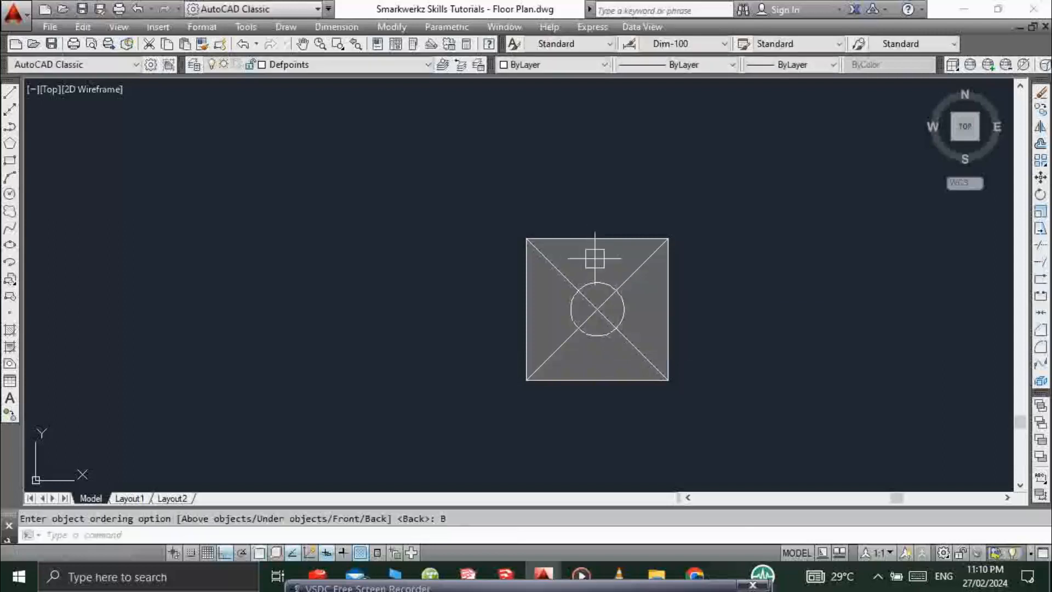
# - Test-select the column's two diagonals and its centre circle above the hatch, leaving nothing selected
pyautogui.click(580, 288)
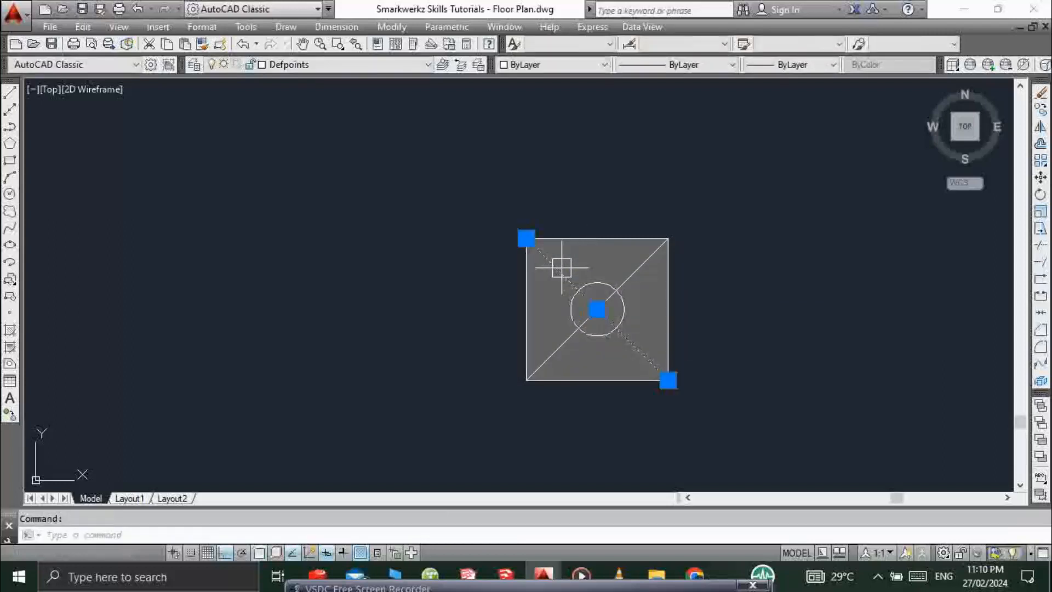
pyautogui.click(646, 263)
pyautogui.press('Escape')
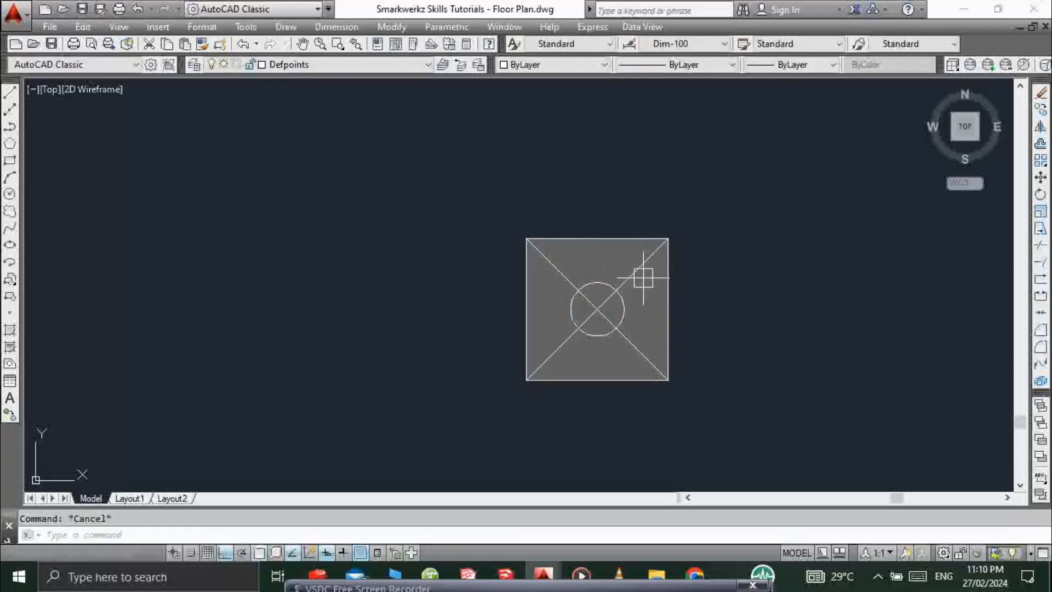
pyautogui.click(640, 266)
pyautogui.click(567, 277)
pyautogui.press('Escape')
pyautogui.click(616, 291)
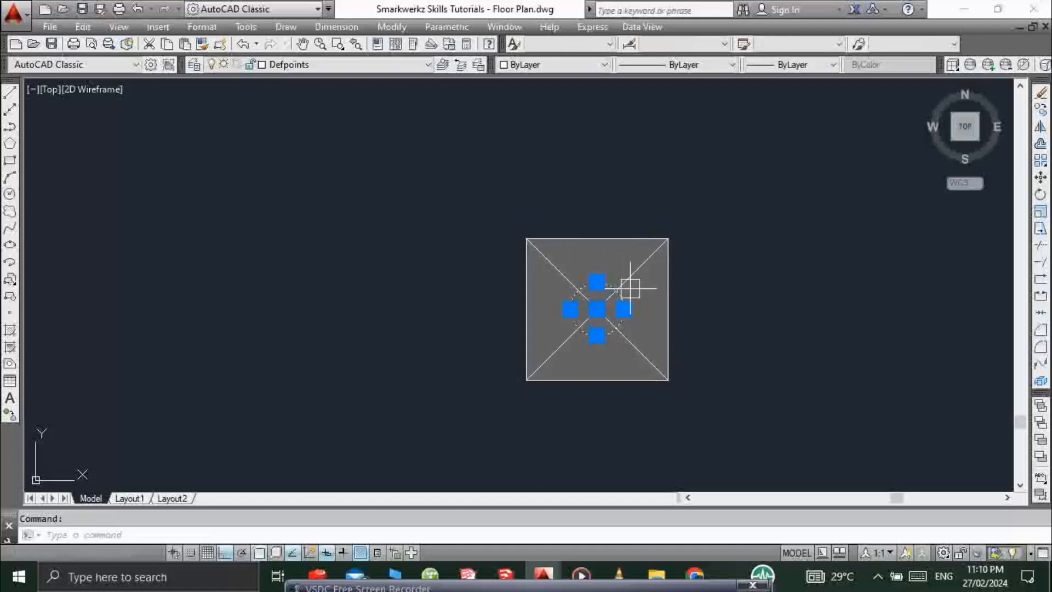
pyautogui.press('Escape')
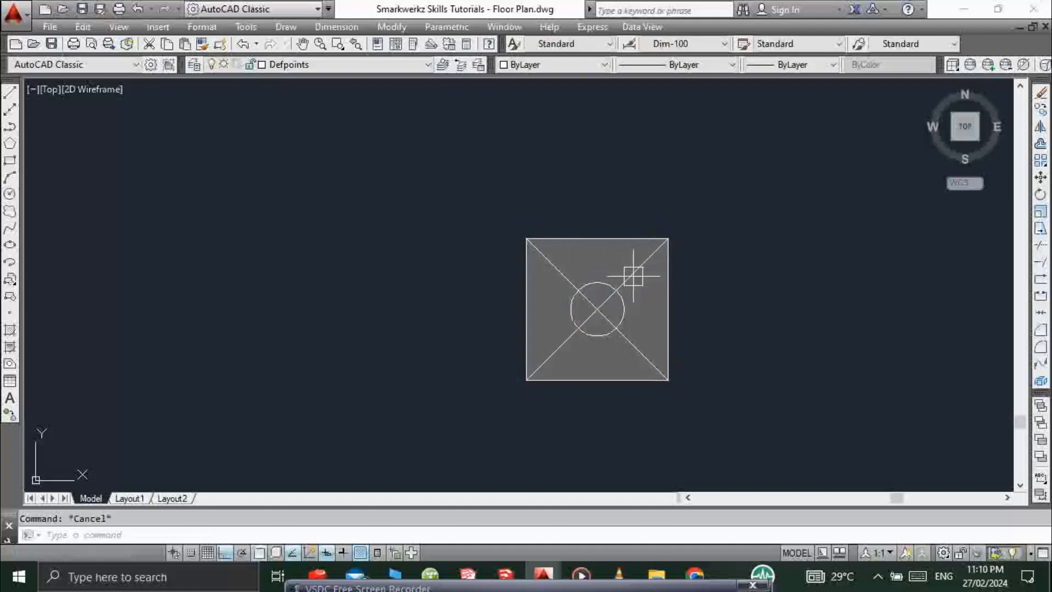
pyautogui.moveTo(634, 276)
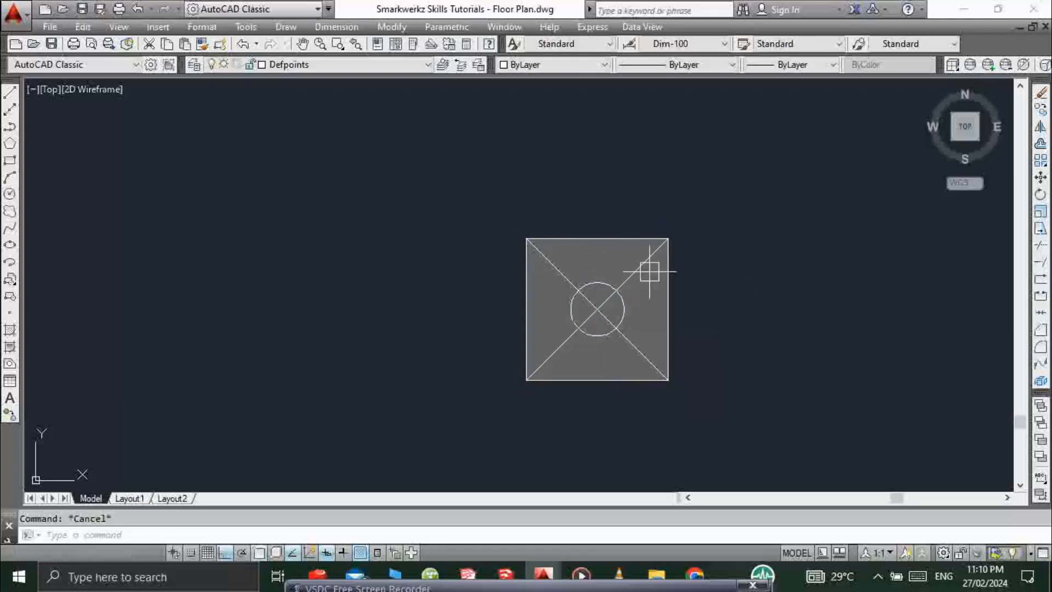
# - Copy the complete hatched column from its centre onto the three intersections of the grid's upper horizontal line
pyautogui.click(754, 188)
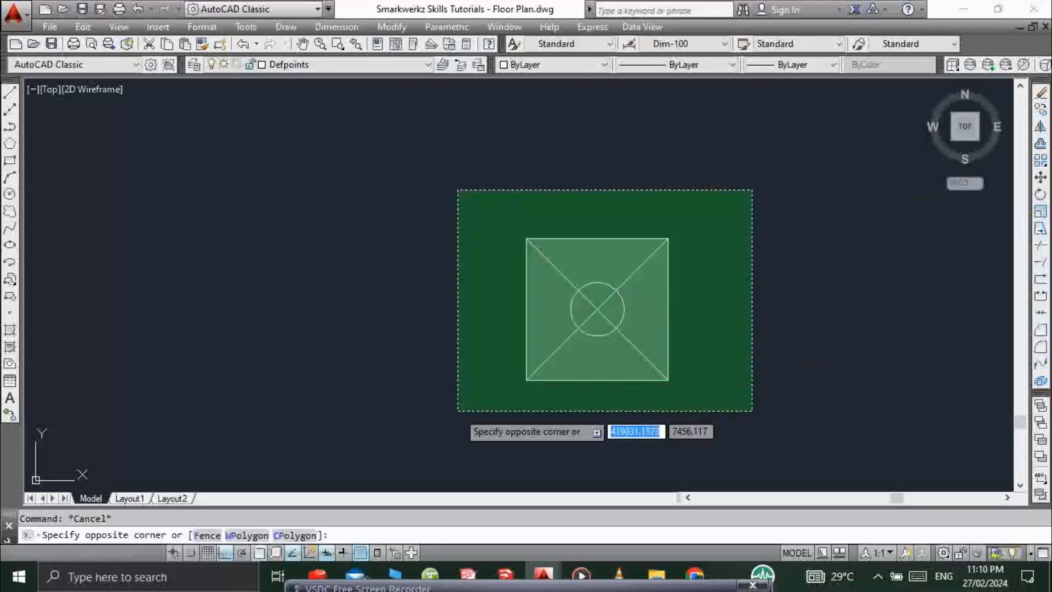
pyautogui.click(457, 411)
pyautogui.write('co')
pyautogui.press('Return')
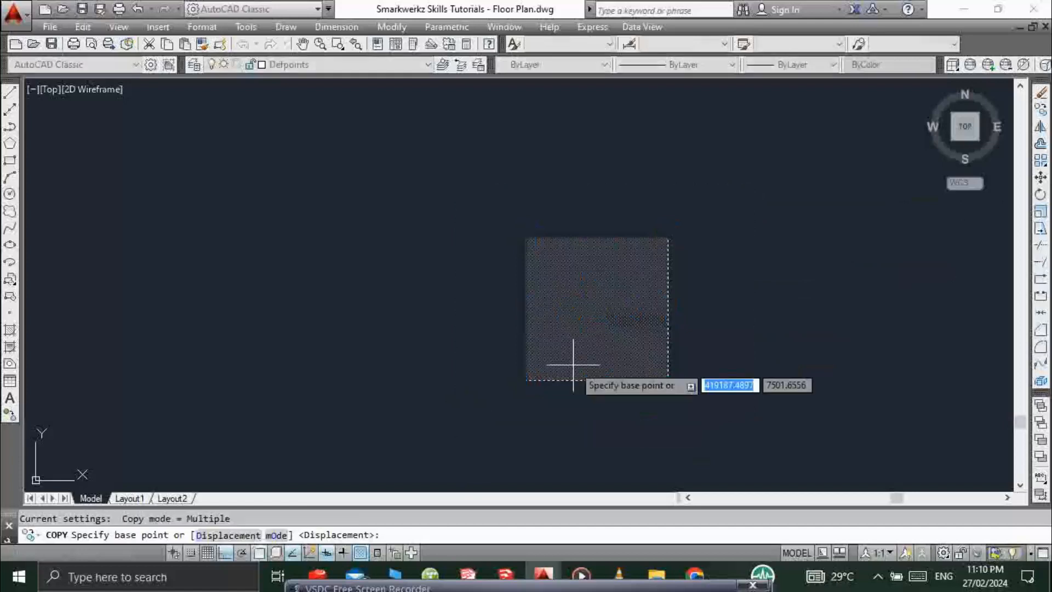
pyautogui.click(598, 309)
pyautogui.scroll(-5, 634, 271)
pyautogui.scroll(-3, 636, 273)
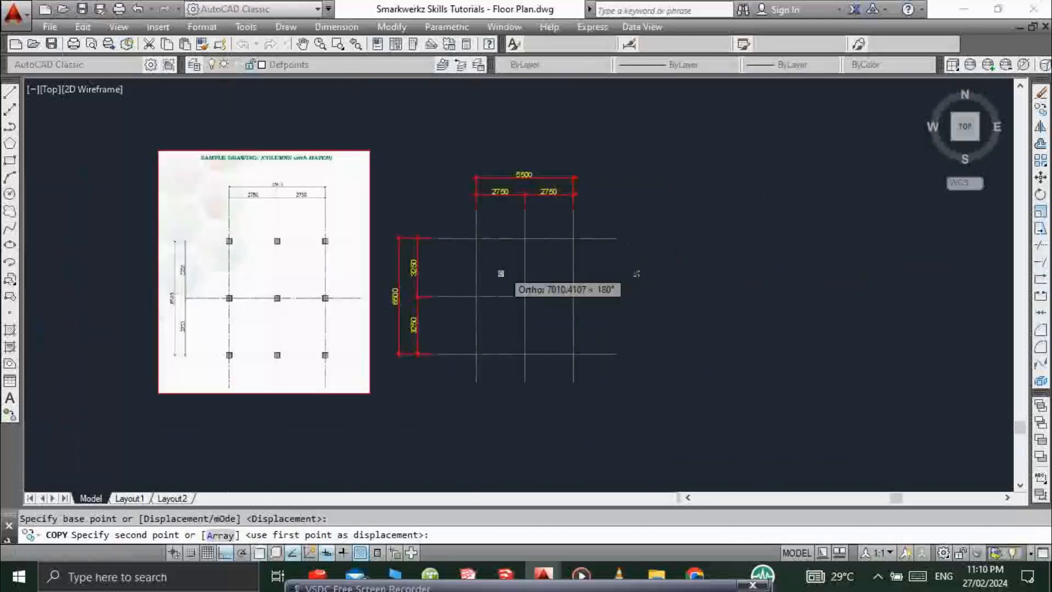
pyautogui.scroll(5, 501, 277)
pyautogui.click(401, 165)
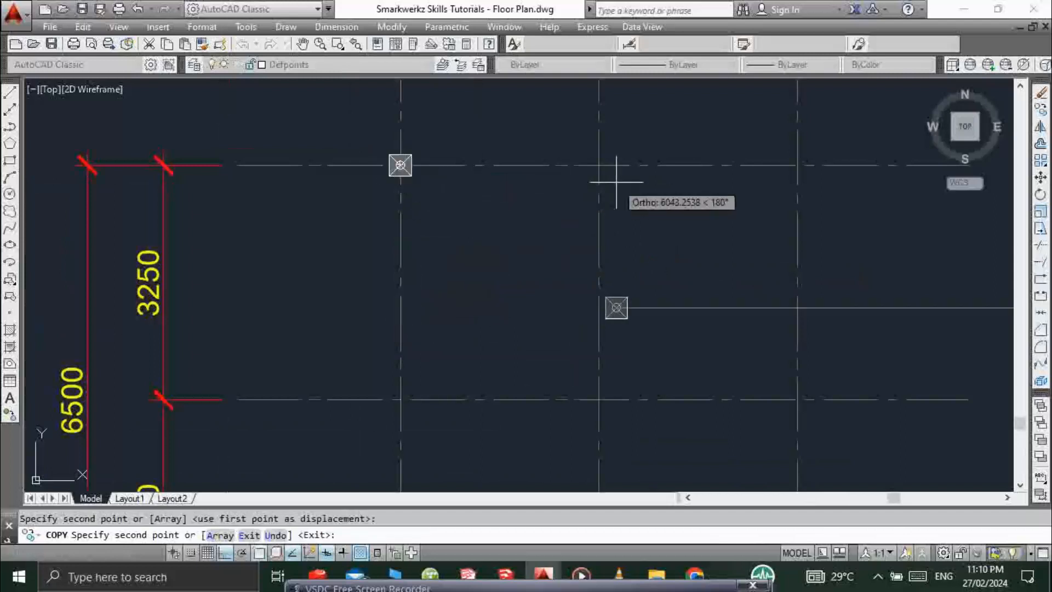
pyautogui.click(599, 164)
pyautogui.moveTo(615, 176); pyautogui.dragTo(475, 269, button='middle')
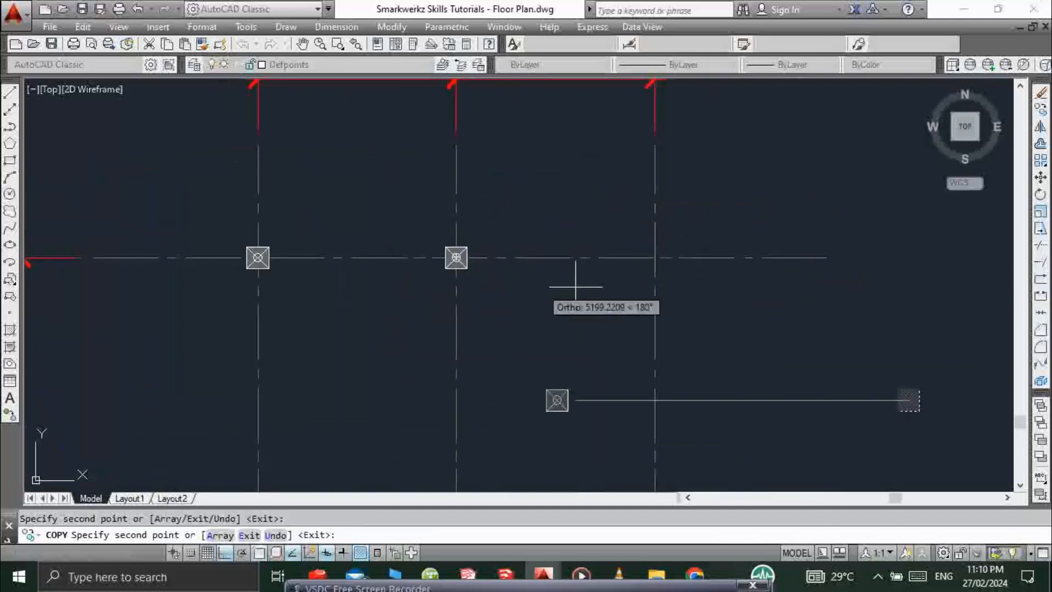
pyautogui.click(655, 257)
# - Place further column copies on the three intersections of the grid's middle horizontal line, undoing the misplaced one
pyautogui.moveTo(555, 373); pyautogui.dragTo(680, 165, button='middle')
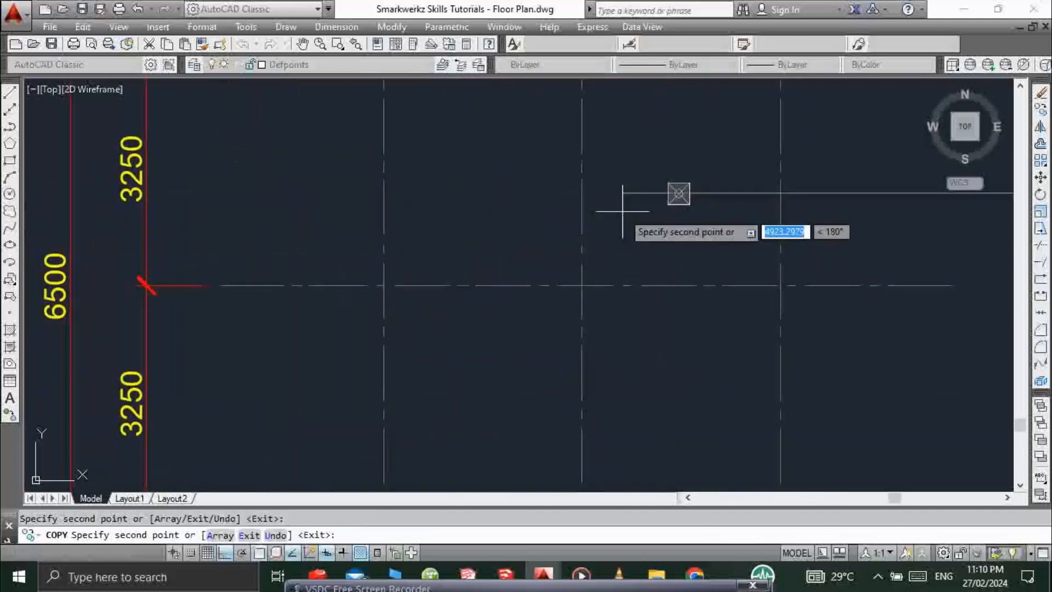
pyautogui.click(383, 286)
pyautogui.click(582, 291)
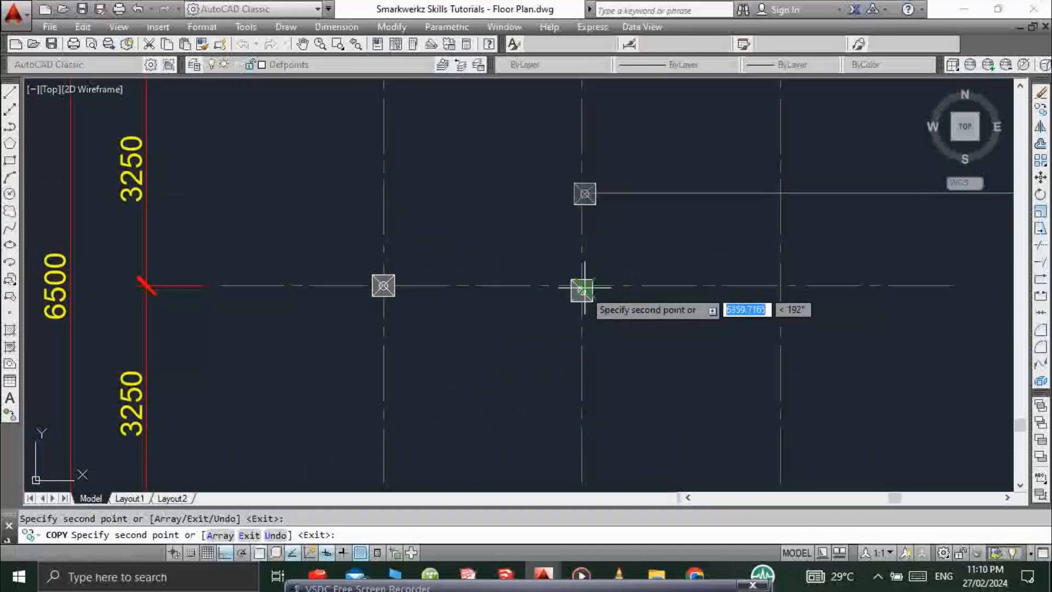
pyautogui.hotkey('ctrl', 'z')
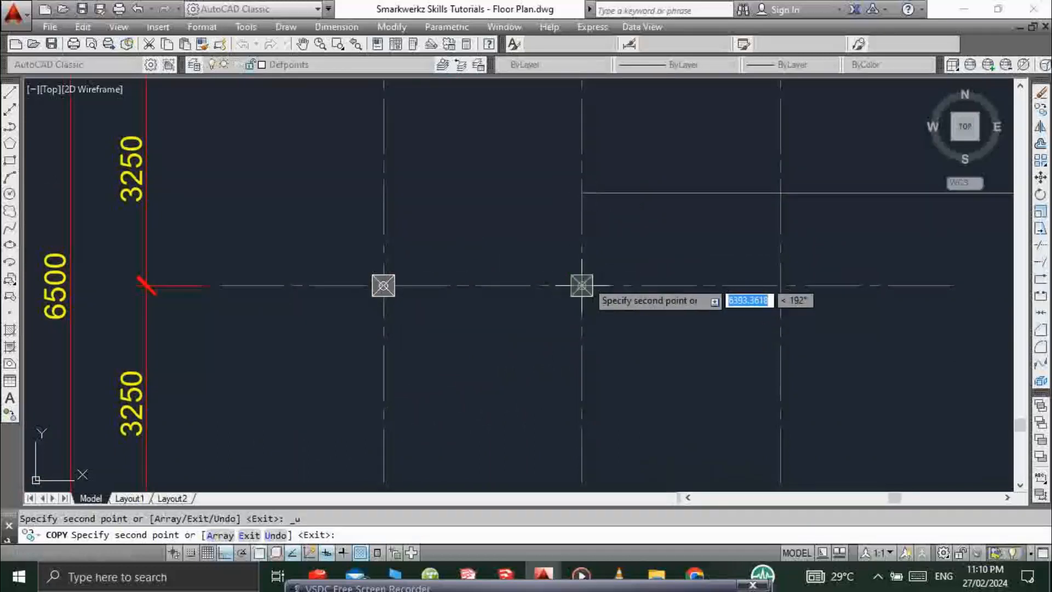
pyautogui.click(582, 286)
pyautogui.click(781, 285)
# - Place column copies on the three intersections of the grid's lower horizontal line and finish copying
pyautogui.moveTo(780, 285); pyautogui.dragTo(832, 128, button='middle')
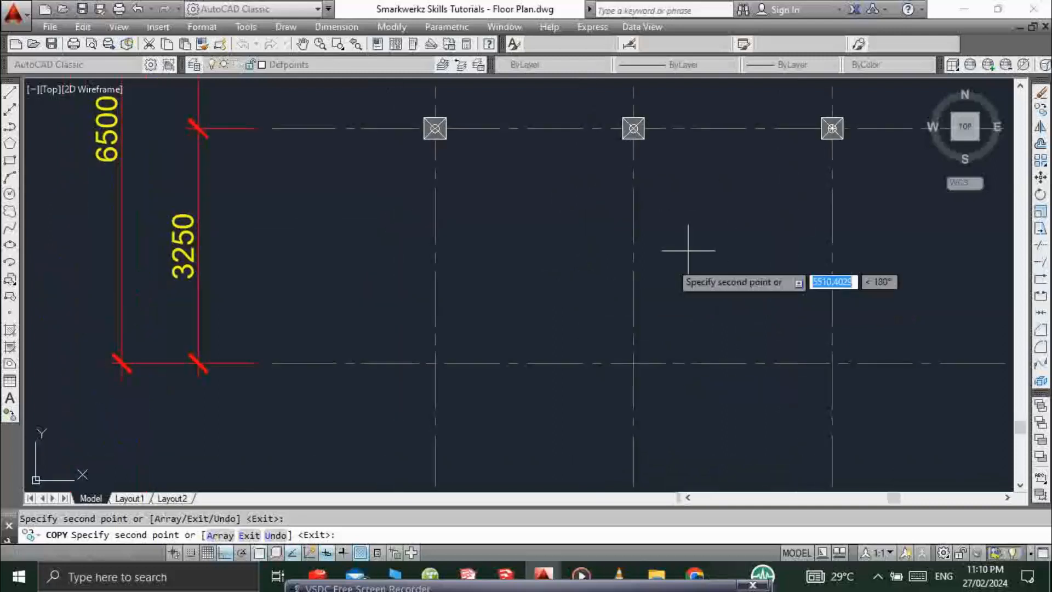
pyautogui.click(436, 363)
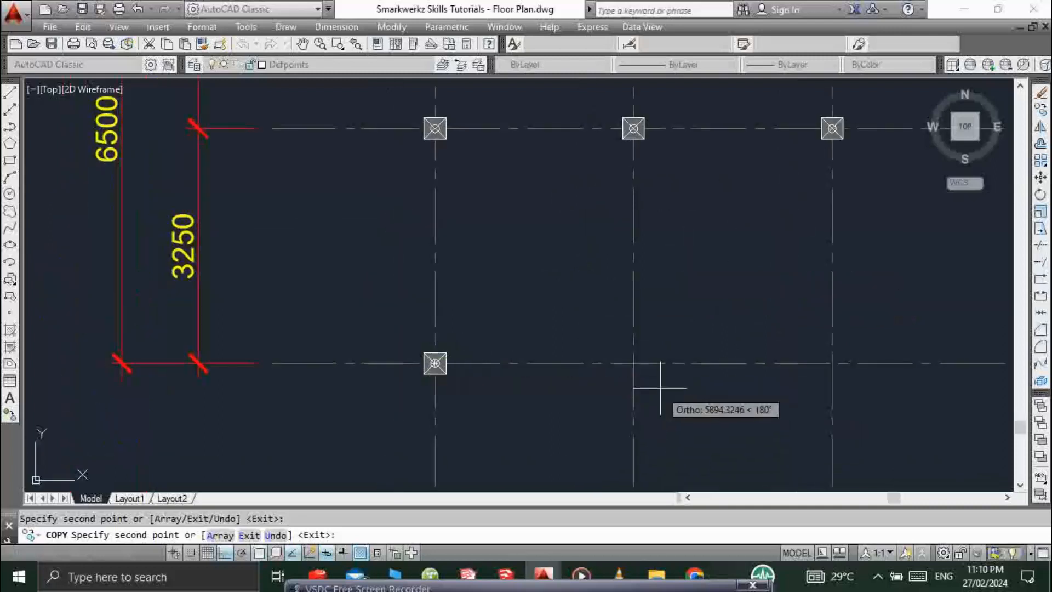
pyautogui.click(634, 363)
pyautogui.moveTo(809, 360); pyautogui.dragTo(705, 395, button='middle')
pyautogui.click(728, 397)
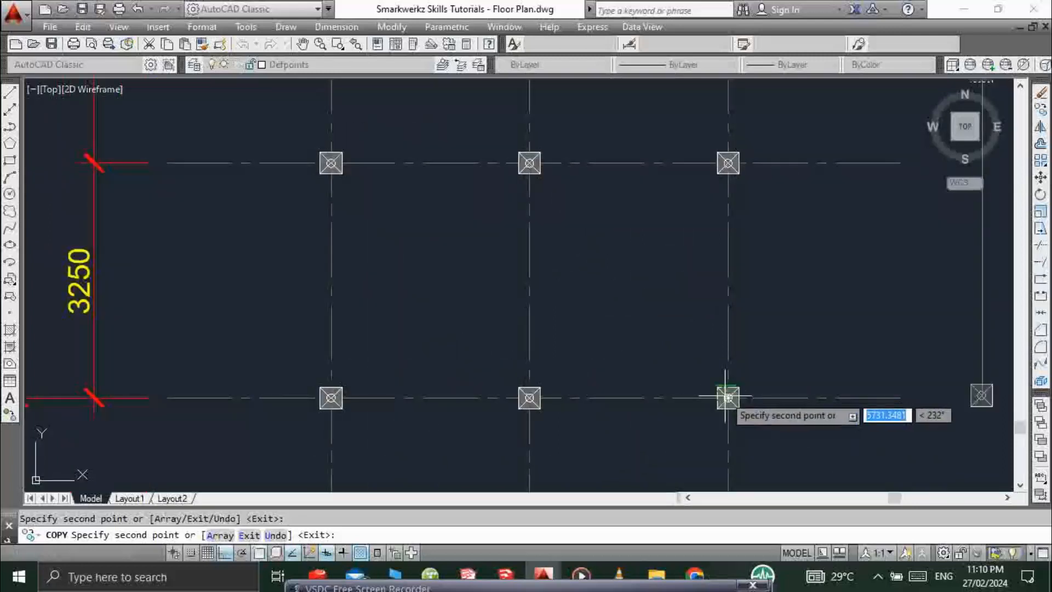
pyautogui.press('Escape')
# - Delete the original hatched column standing outside the grid to its right
pyautogui.scroll(-5, 640, 331)
pyautogui.moveTo(771, 267); pyautogui.dragTo(751, 295, button='middle')
pyautogui.click(793, 238)
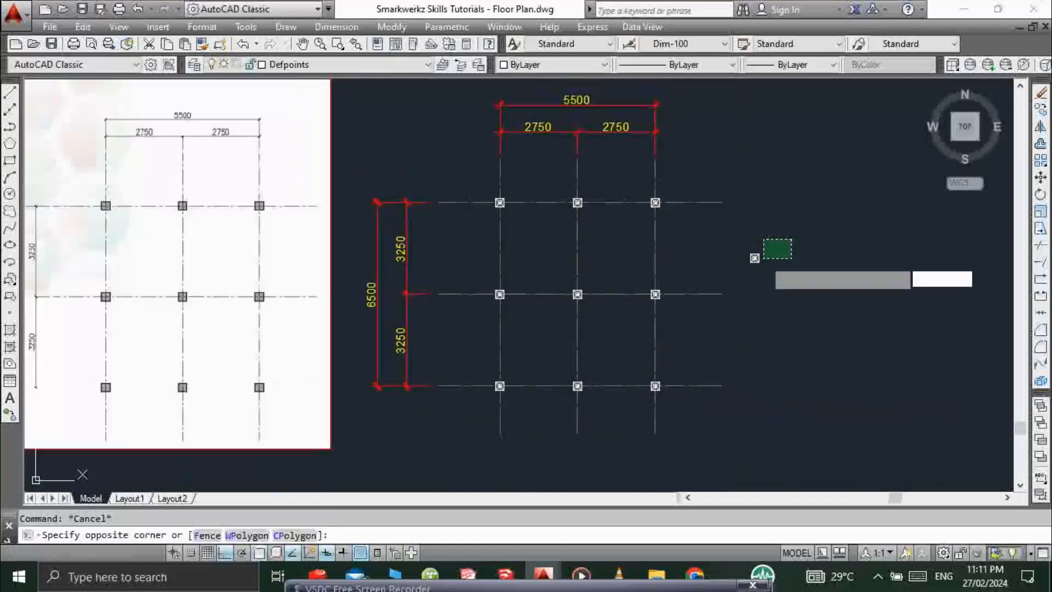
pyautogui.click(731, 280)
pyautogui.press('Delete')
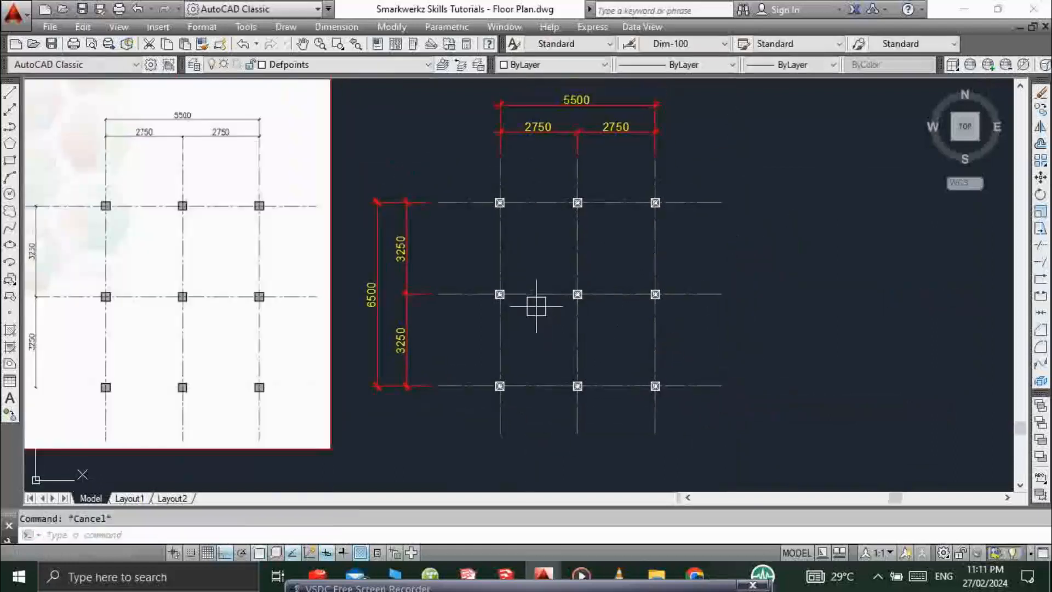
pyautogui.scroll(2, 575, 284)
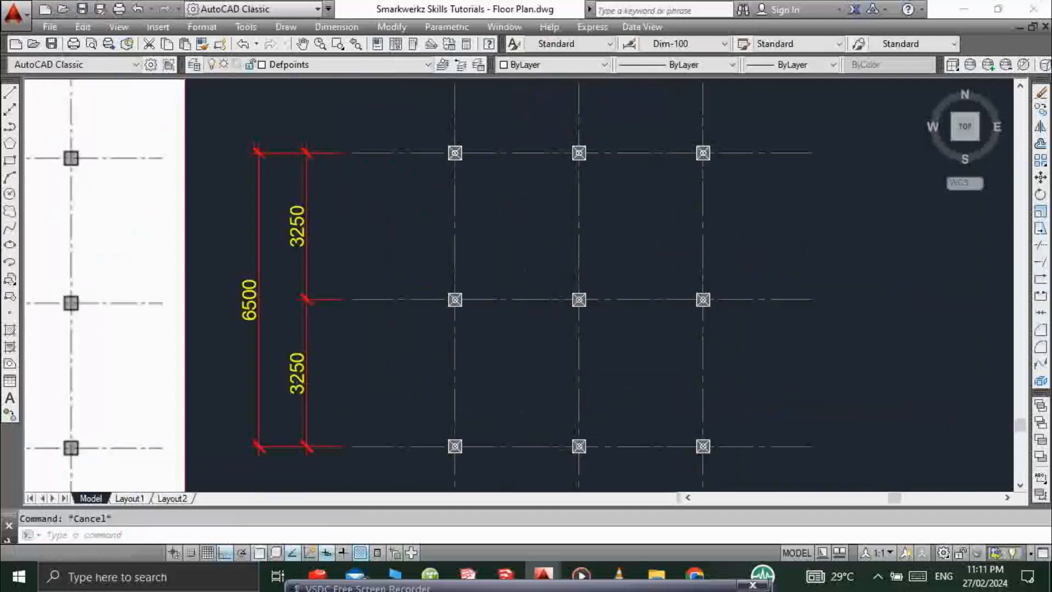
pyautogui.scroll(-2, 596, 282)
pyautogui.scroll(2, 574, 271)
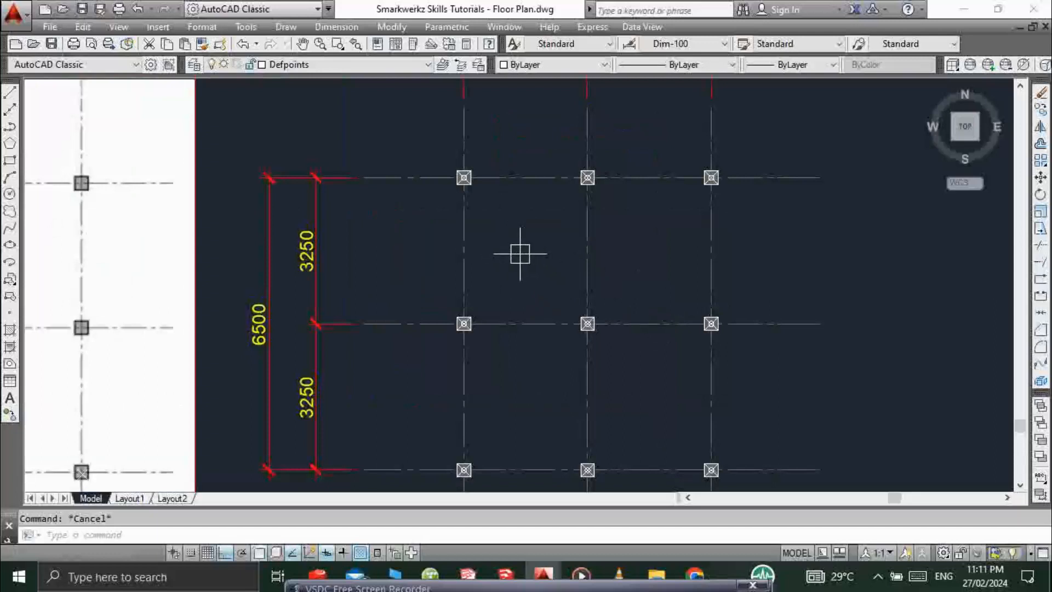
pyautogui.scroll(-2, 520, 258)
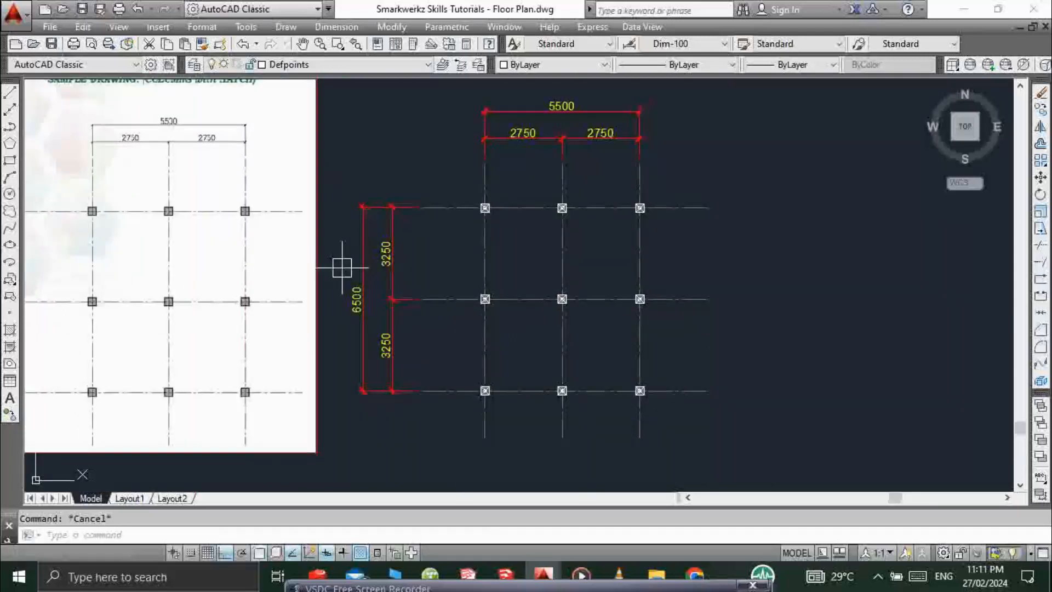
# - Move the complete column plan with its dimensions horizontally, farther away from the sample drawing
pyautogui.scroll(-2, 570, 296)
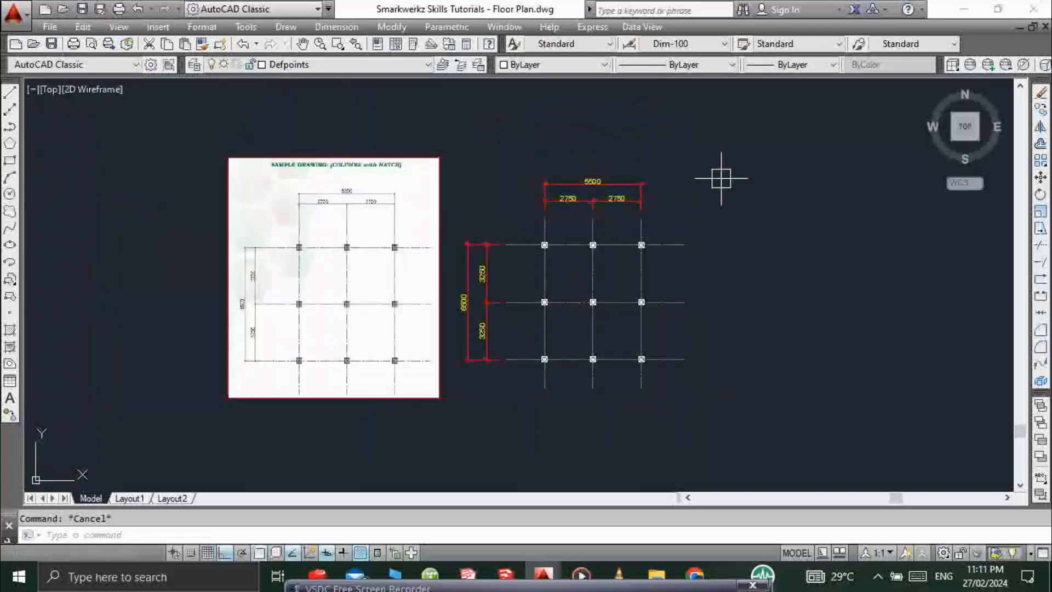
pyautogui.click(722, 178)
pyautogui.click(455, 422)
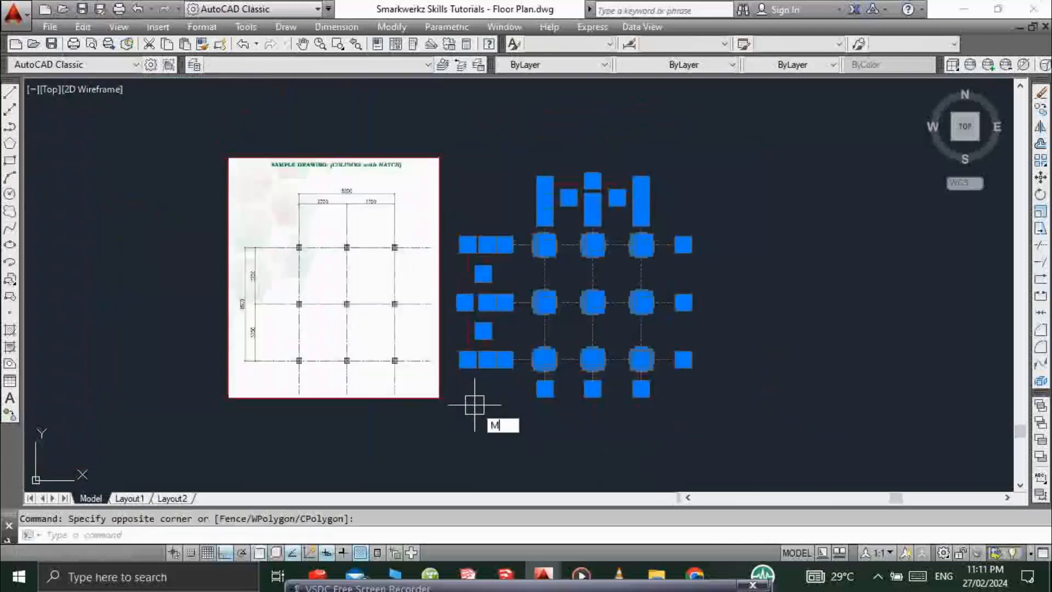
pyautogui.press('Return')
pyautogui.click(603, 129)
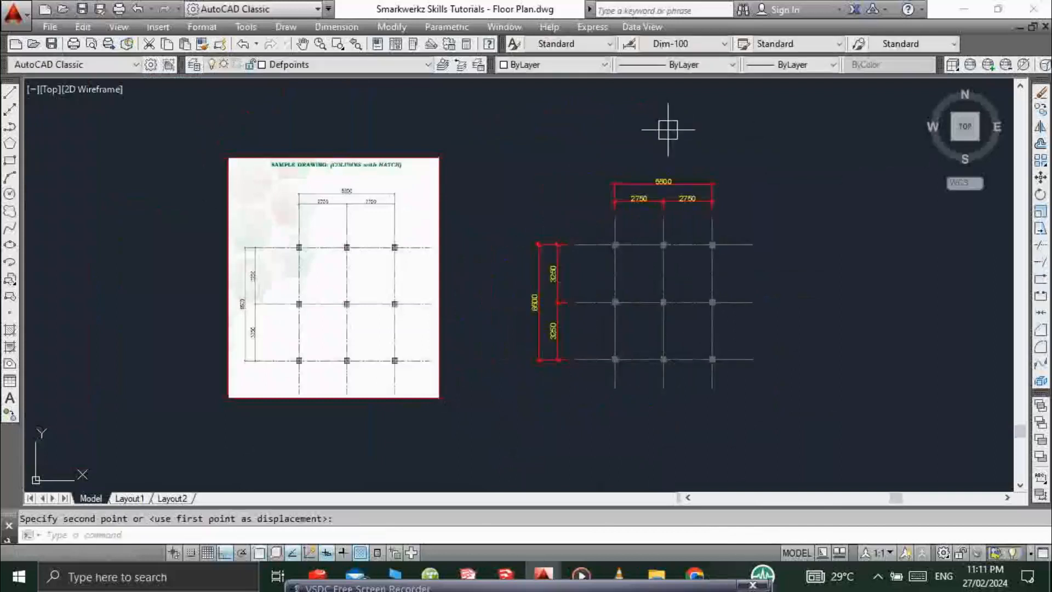
pyautogui.press('Escape')
# - Examine the drawn columns and grid lines up close and compare them with the columns in the sample drawing
pyautogui.scroll(4, 620, 242)
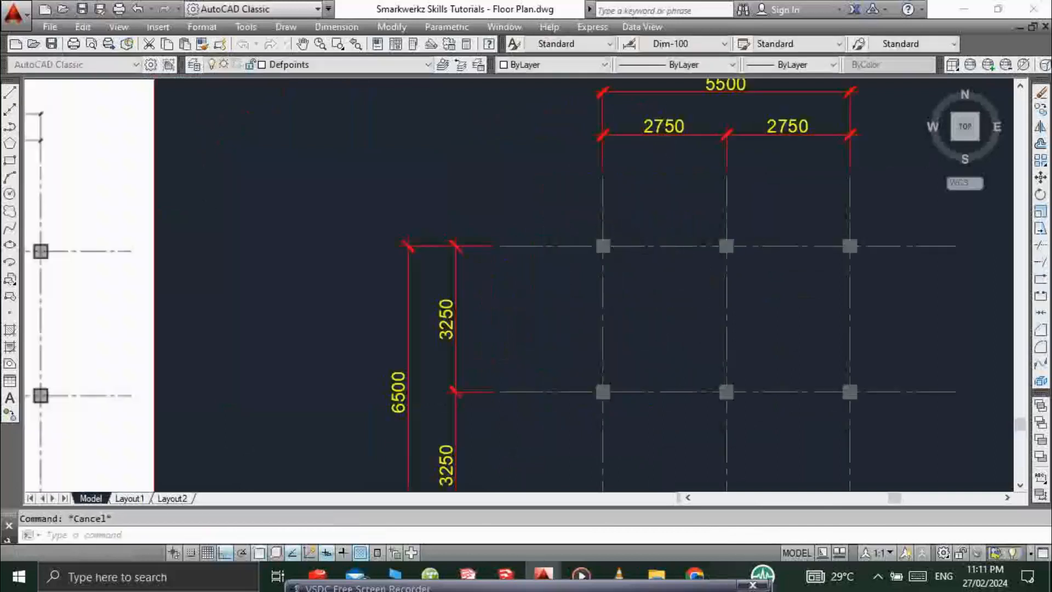
pyautogui.scroll(2, 680, 262)
pyautogui.moveTo(663, 277); pyautogui.dragTo(533, 232, button='middle')
pyautogui.scroll(-6, 578, 212)
pyautogui.scroll(6, 384, 202)
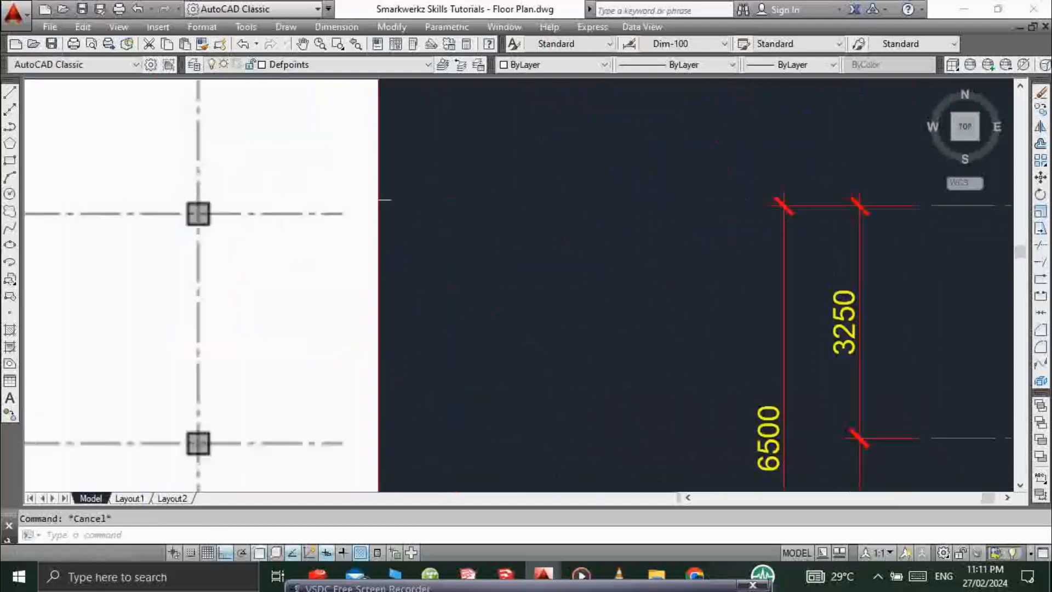
pyautogui.scroll(-5, 472, 274)
pyautogui.scroll(4, 564, 265)
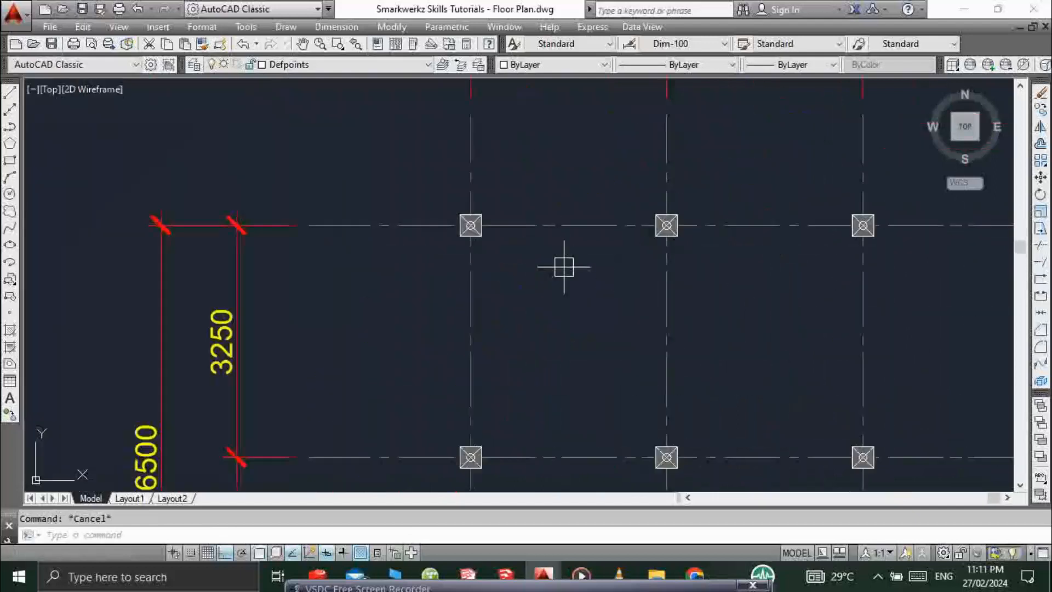
pyautogui.scroll(1, 743, 212)
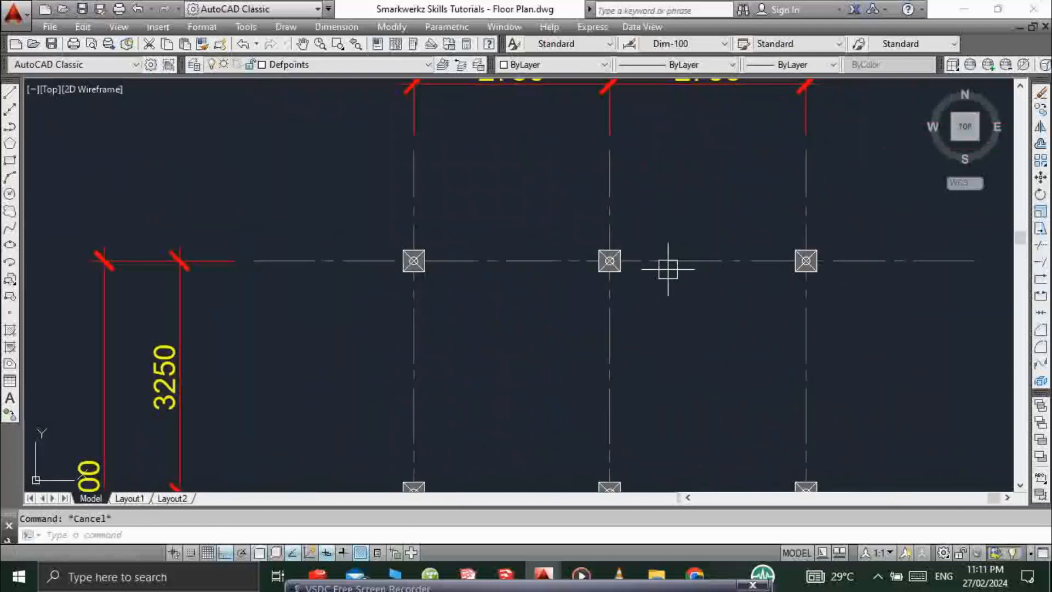
pyautogui.scroll(-4, 668, 269)
pyautogui.scroll(4, 630, 230)
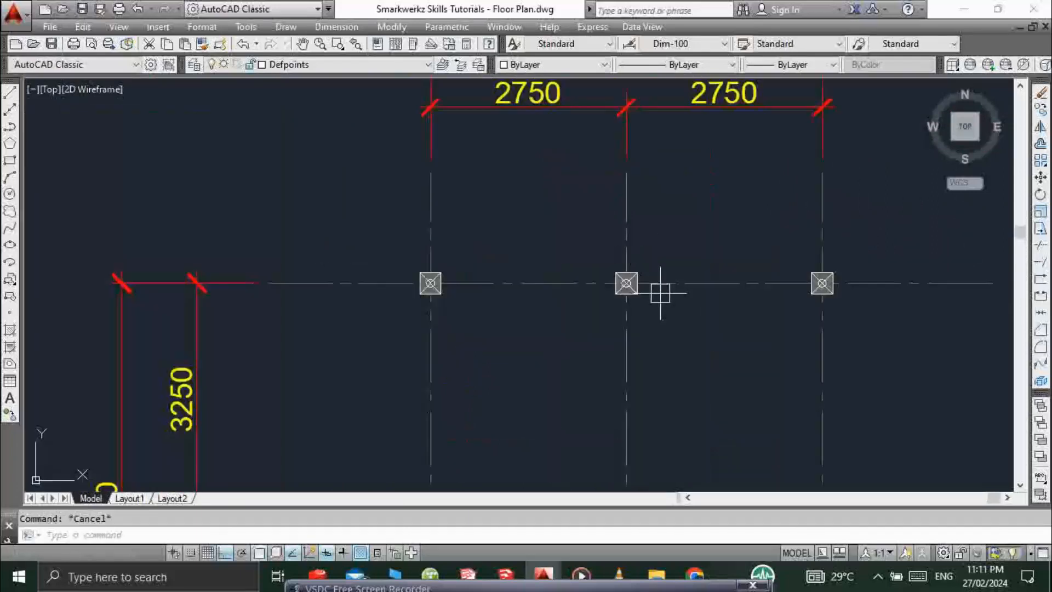
# - Bring the three vertical and three horizontal grid lines to the front of the draw order
pyautogui.click(857, 202)
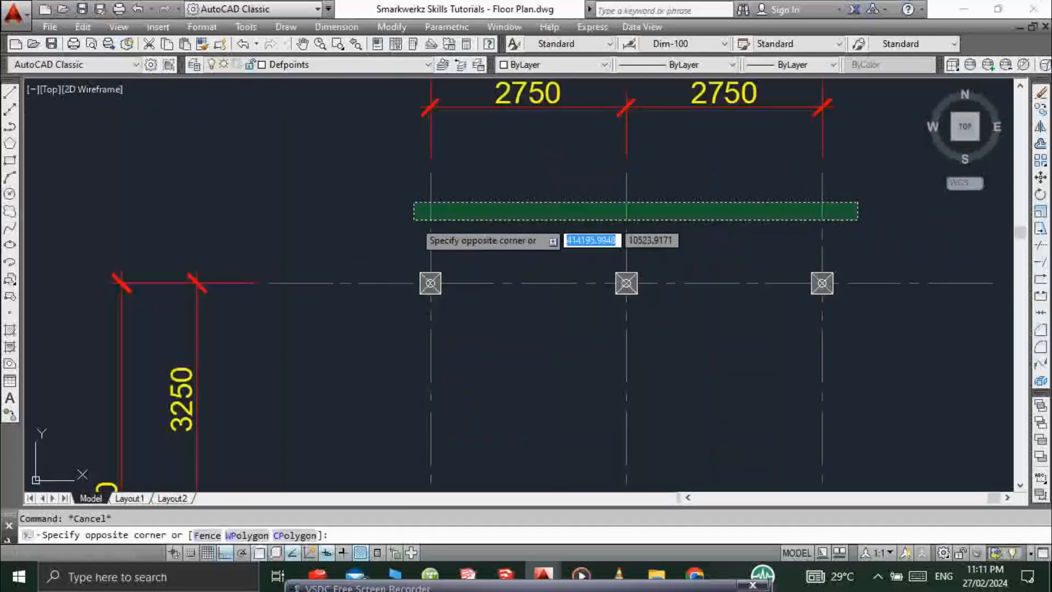
pyautogui.scroll(-4, 418, 201)
pyautogui.click(683, 197)
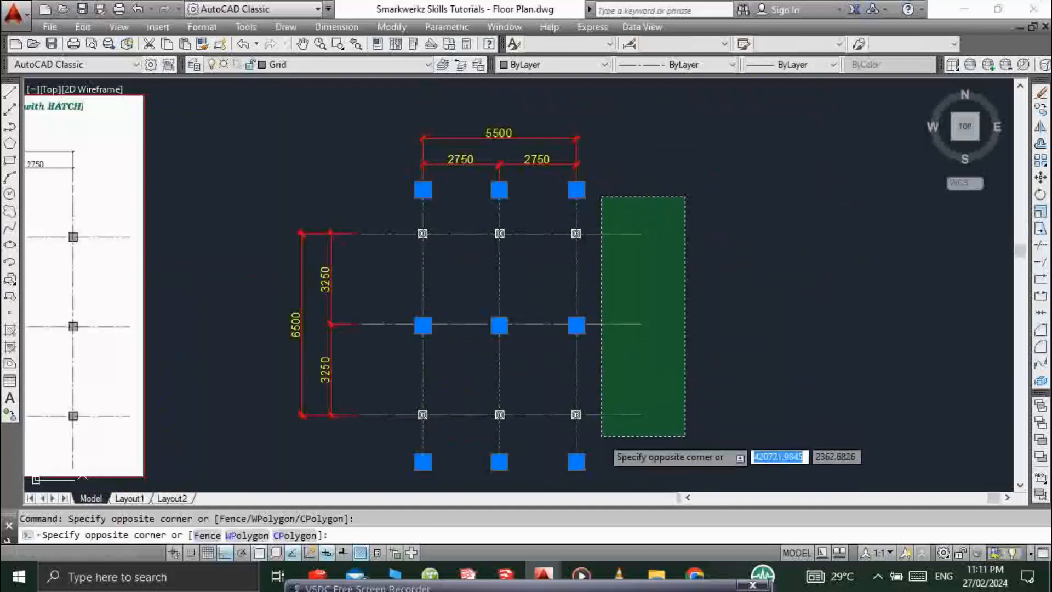
pyautogui.click(584, 418)
pyautogui.write('dr')
pyautogui.press('Return')
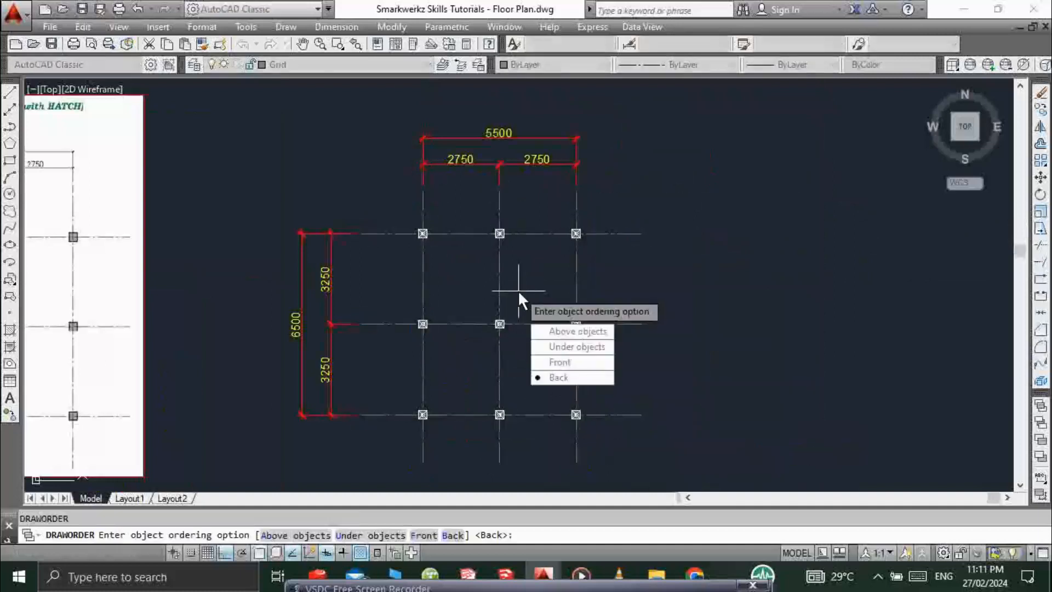
pyautogui.write('F')
pyautogui.press('Return')
pyautogui.scroll(8, 500, 216)
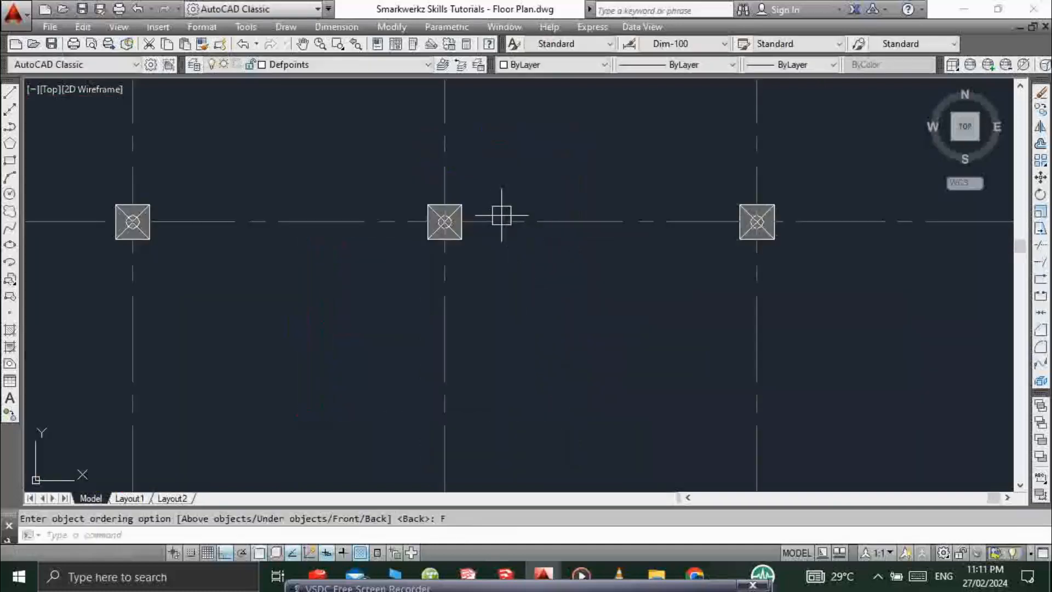
pyautogui.scroll(2, 415, 218)
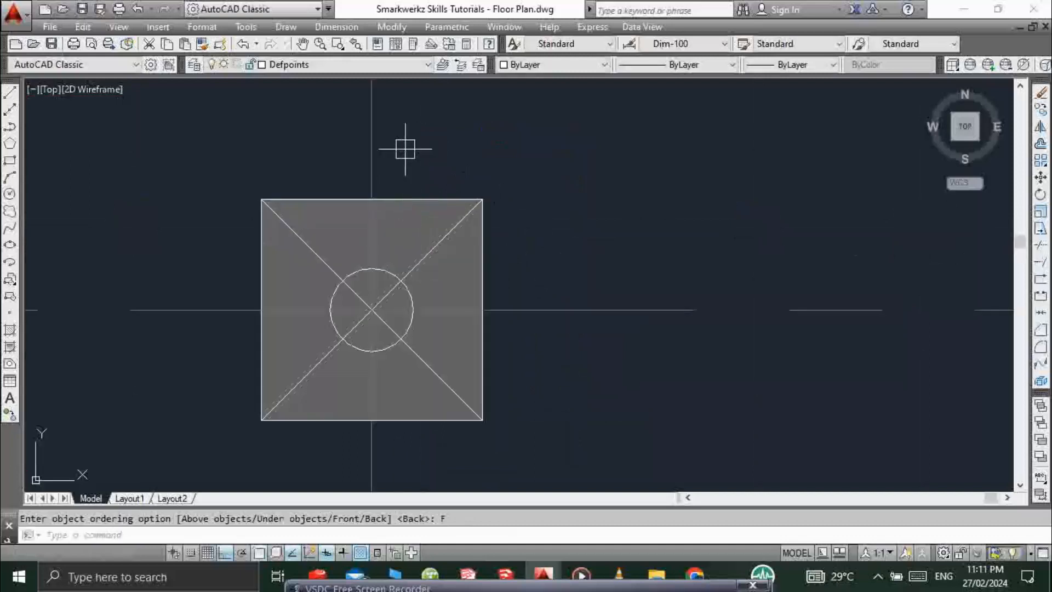
pyautogui.click(405, 149)
pyautogui.click(313, 170)
pyautogui.click(656, 249)
pyautogui.click(601, 376)
pyautogui.press('Escape')
pyautogui.click(433, 163)
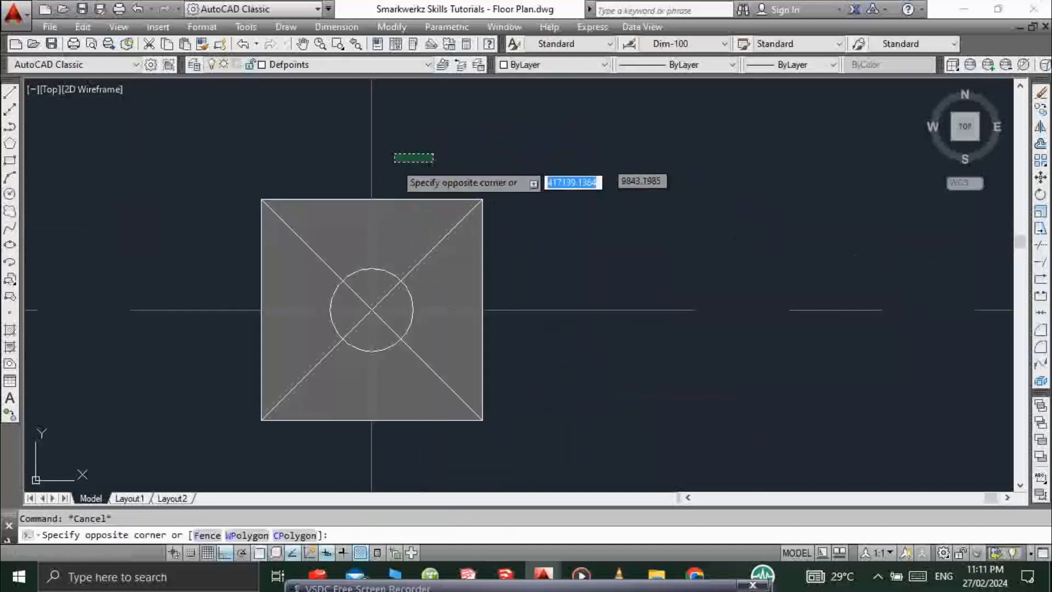
pyautogui.click(343, 154)
pyautogui.click(567, 242)
pyautogui.click(511, 406)
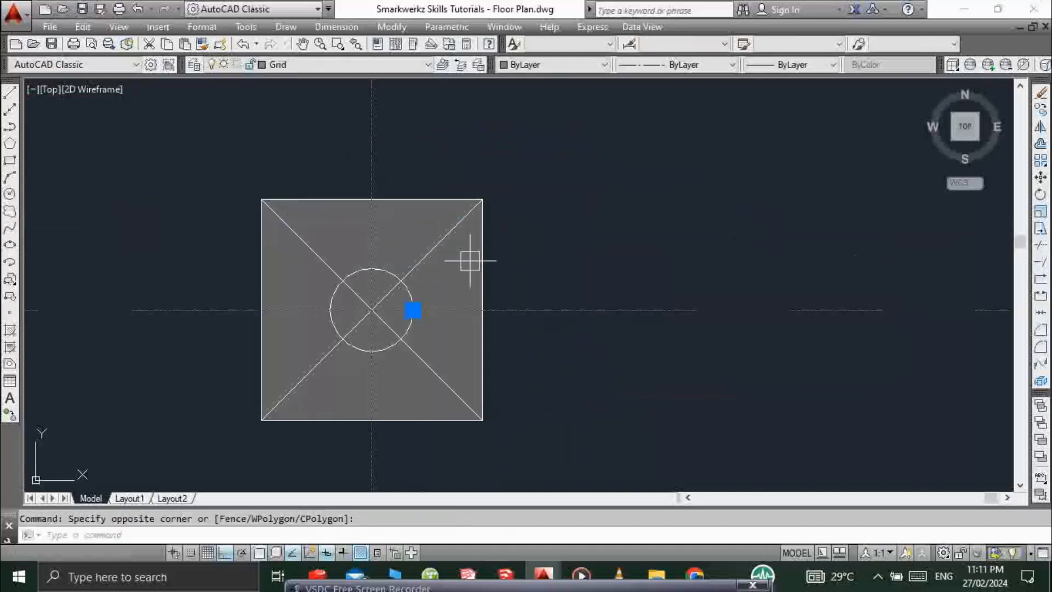
pyautogui.press('Escape')
# - Select the whole plan, including its dimensions, and shift it a short distance to the right
pyautogui.scroll(-10, 575, 346)
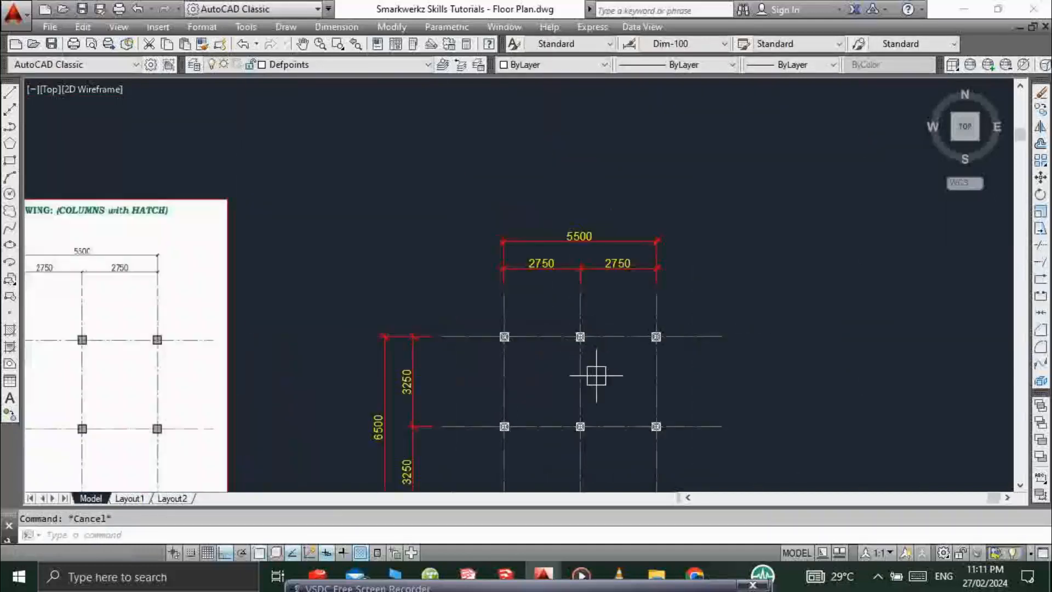
pyautogui.moveTo(597, 369)
pyautogui.mouseDown(button='middle')
pyautogui.moveTo(597, 286)
pyautogui.moveTo(585, 276)
pyautogui.mouseUp(button='middle')
pyautogui.scroll(-2, 607, 266)
pyautogui.scroll(2, 575, 261)
pyautogui.scroll(-2, 585, 276)
pyautogui.click(714, 162)
pyautogui.click(437, 412)
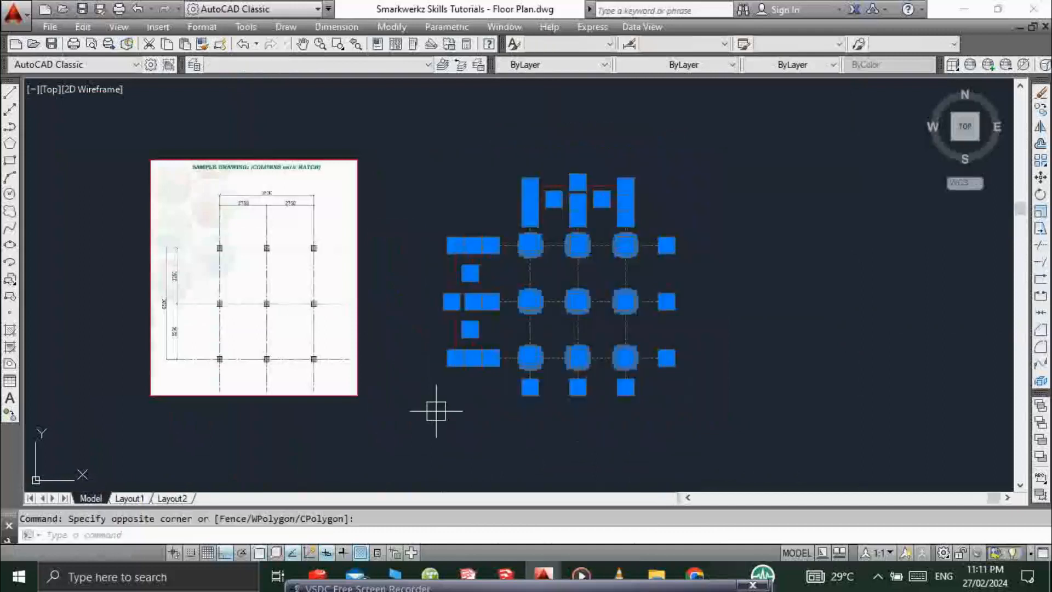
pyautogui.write('m')
pyautogui.press('Return')
pyautogui.click(761, 307)
pyautogui.click(776, 307)
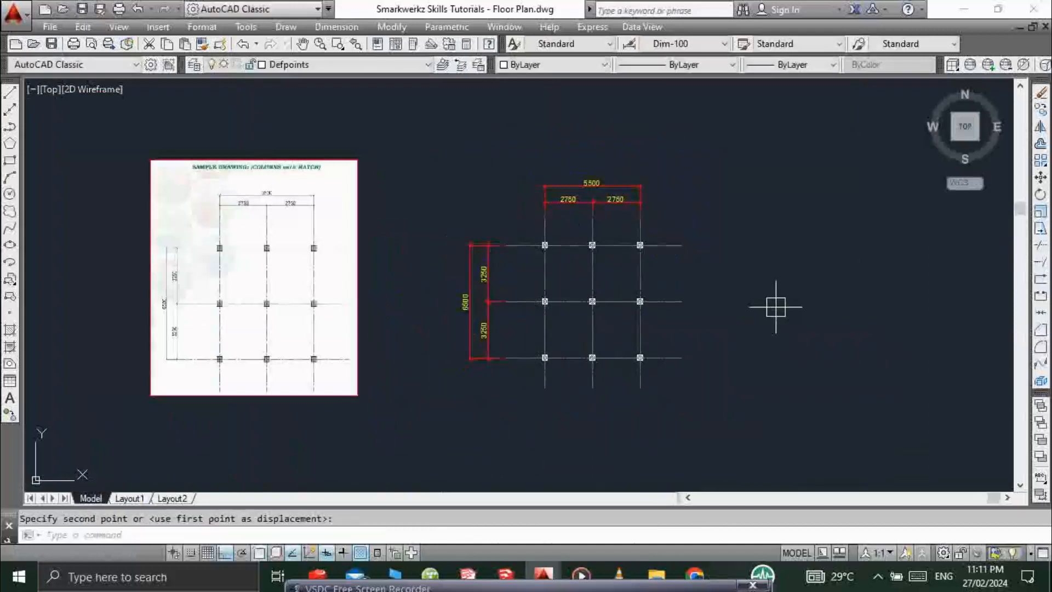
# - Move the entire plan once more to widen the gap between it and the sample drawing
pyautogui.scroll(4, 738, 268)
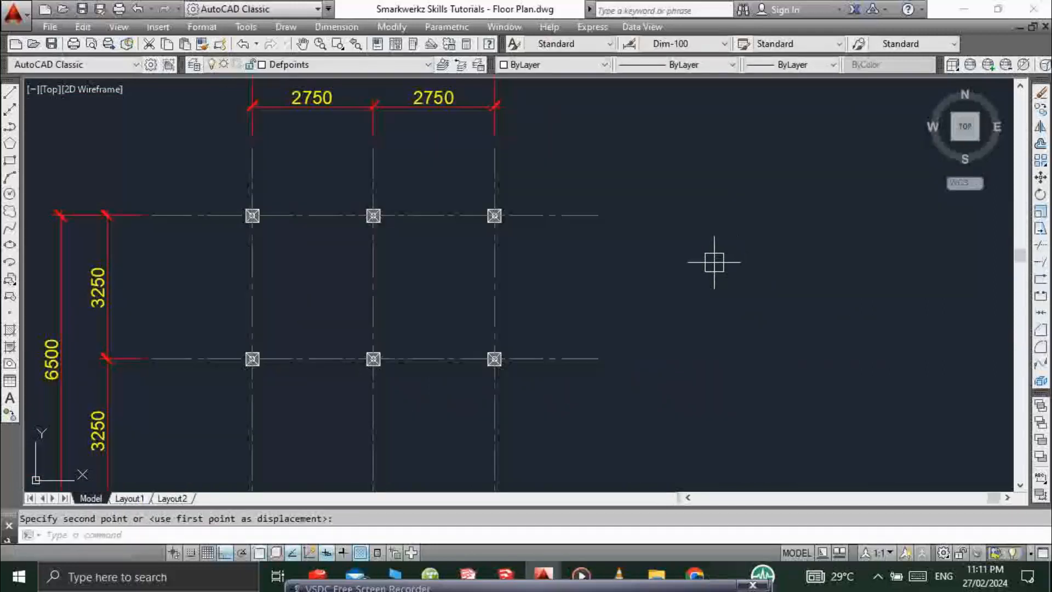
pyautogui.scroll(-6, 707, 235)
pyautogui.click(716, 162)
pyautogui.click(534, 378)
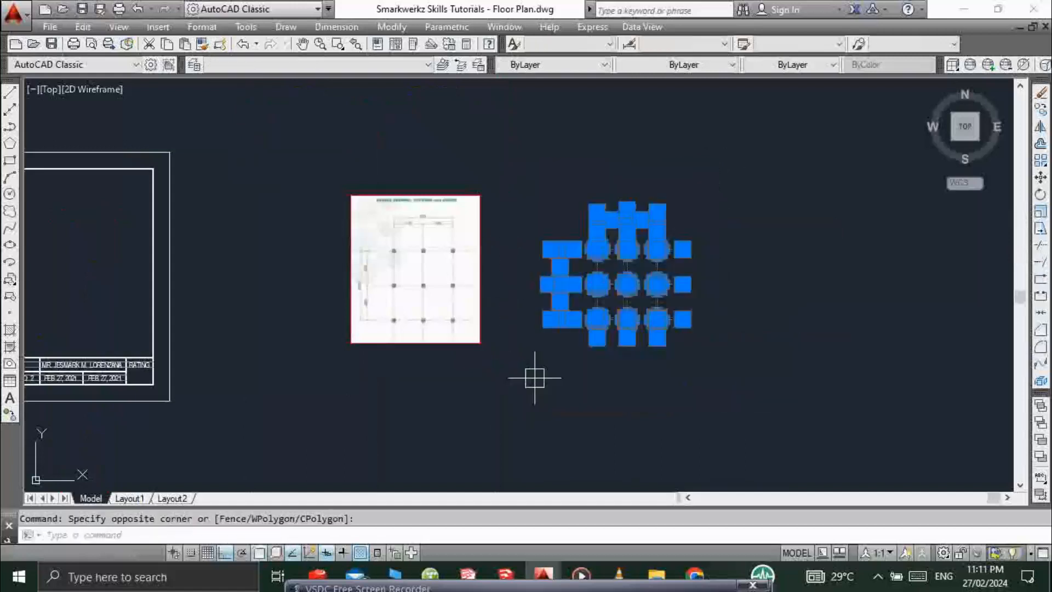
pyautogui.press('Return')
pyautogui.click(534, 378)
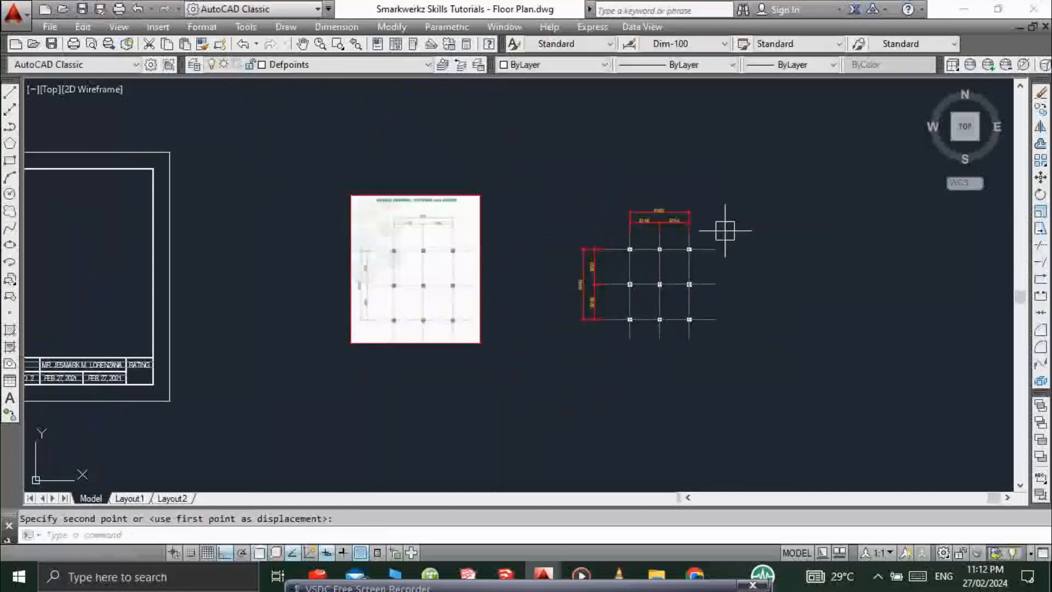
pyautogui.scroll(4, 657, 293)
pyautogui.scroll(-2, 594, 298)
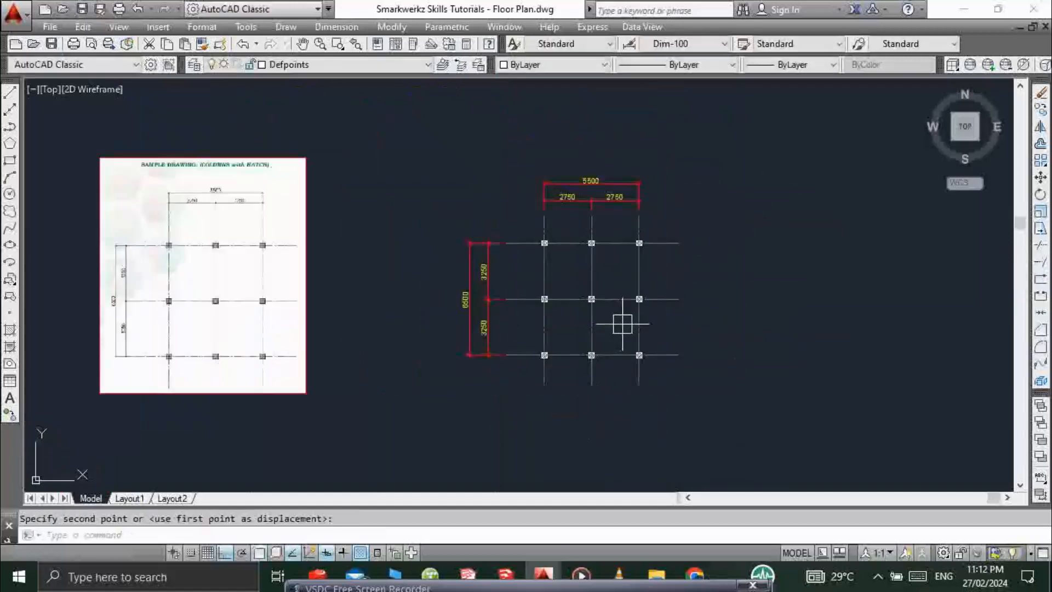
# - Move the empty drawing sheet with the COLUMN WITH HATCH title block to the right side of the plan
pyautogui.scroll(-4, 624, 326)
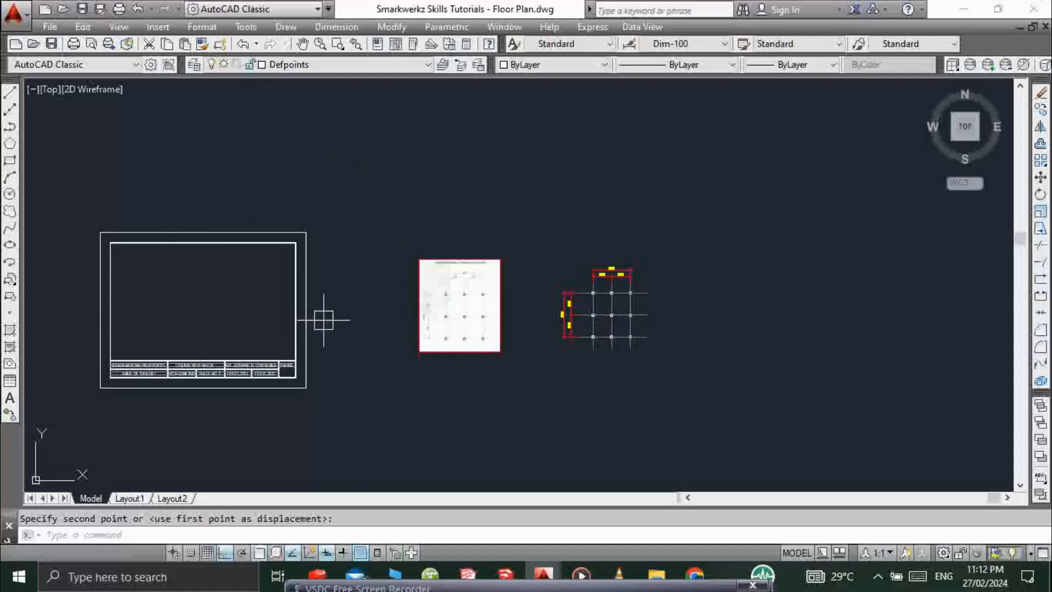
pyautogui.press('Escape')
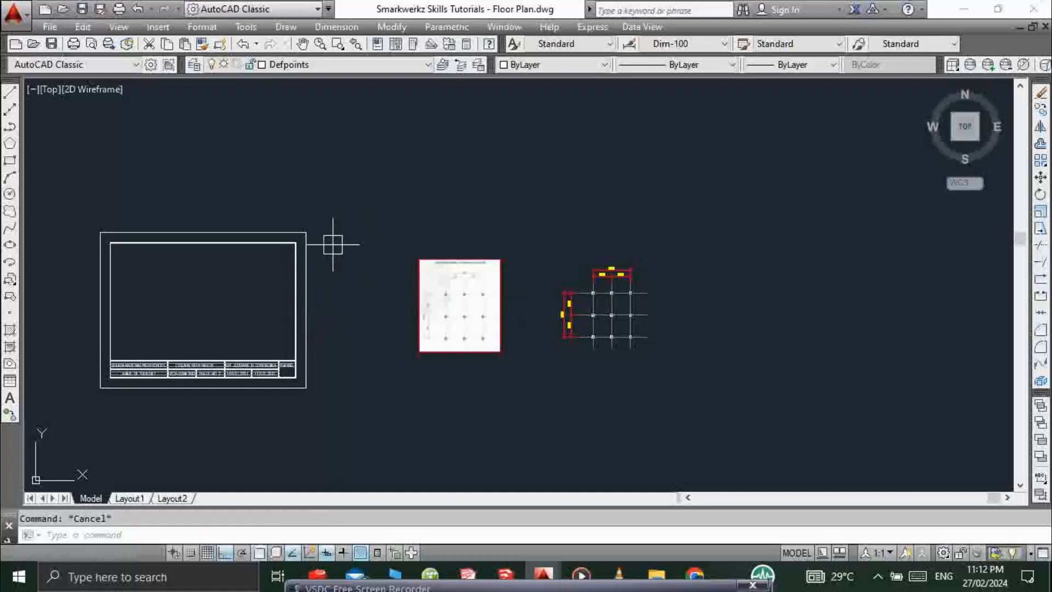
pyautogui.click(360, 206)
pyautogui.click(99, 439)
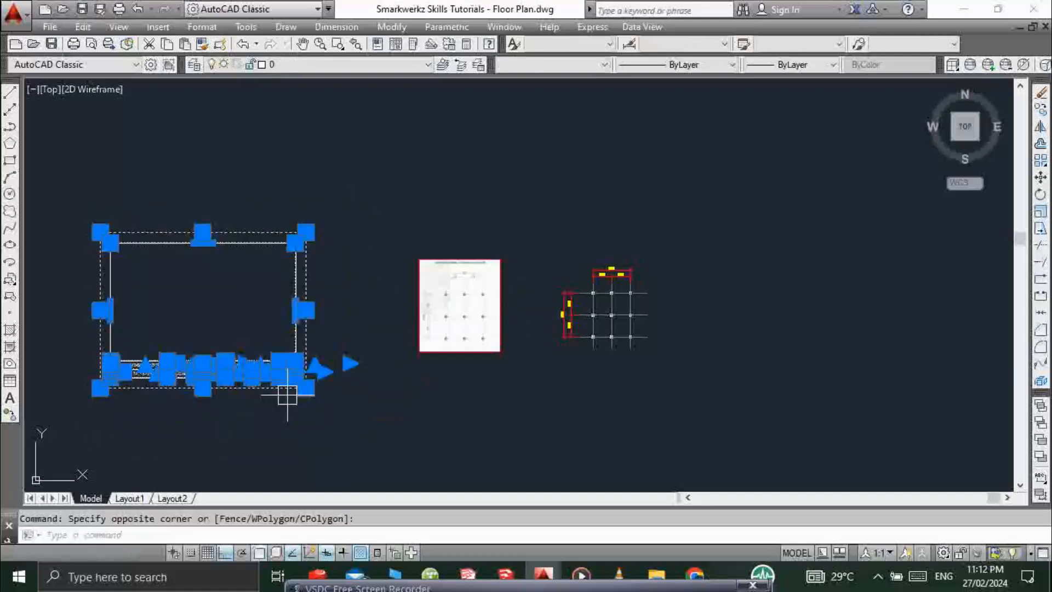
pyautogui.write('m')
pyautogui.press('Return')
pyautogui.click(237, 313)
pyautogui.scroll(-1, 471, 323)
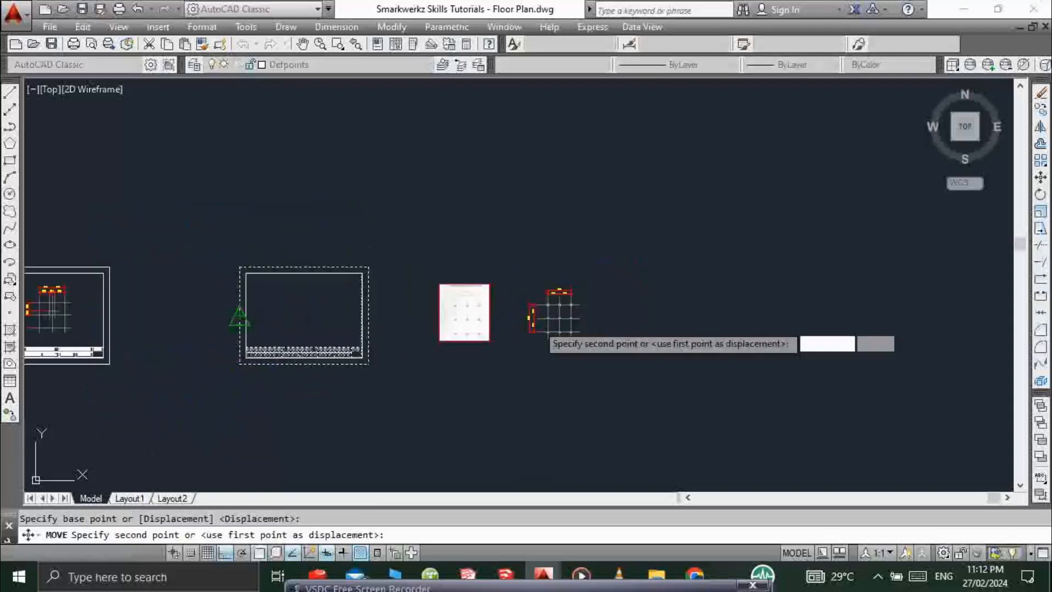
pyautogui.click(658, 306)
pyautogui.press('Escape')
# - Move the dimensioned column plan horizontally into the border of the drawing sheet
pyautogui.scroll(3, 660, 307)
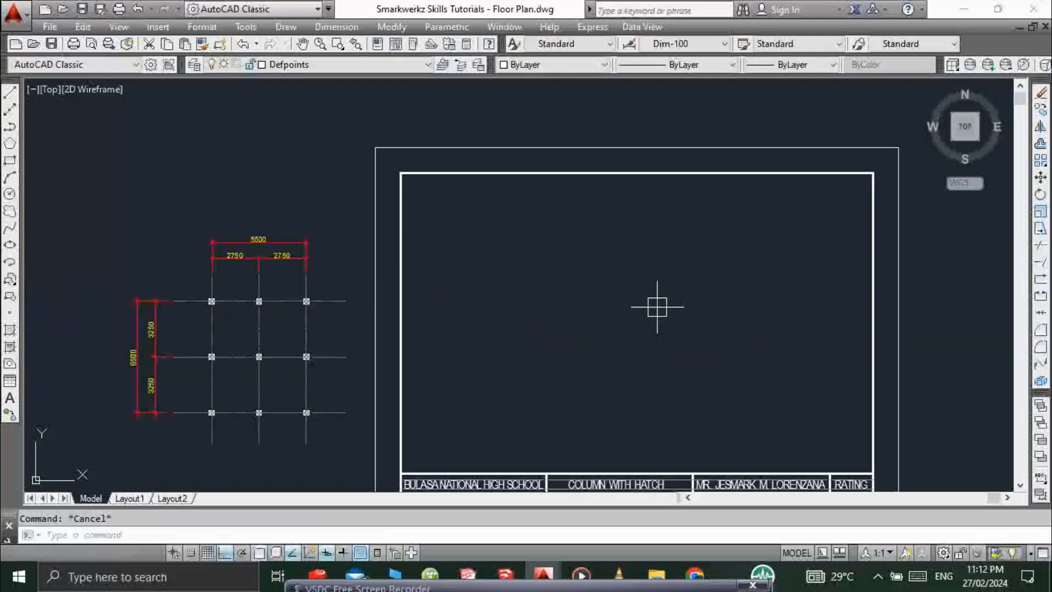
pyautogui.moveTo(280, 274); pyautogui.dragTo(423, 235, button='middle')
pyautogui.click(482, 171)
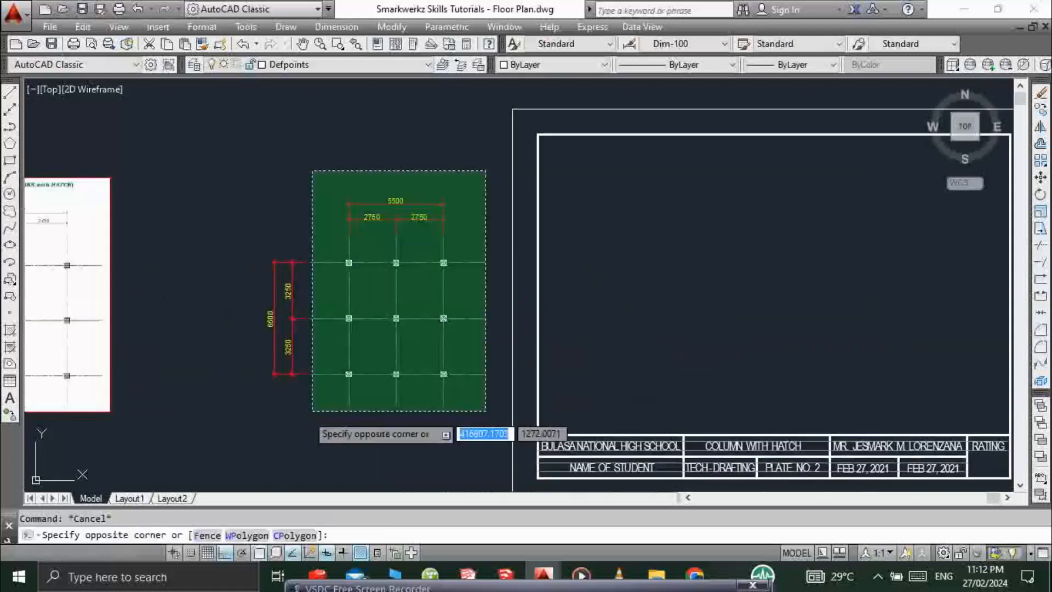
pyautogui.click(258, 417)
pyautogui.press('Return')
pyautogui.scroll(-4, 351, 359)
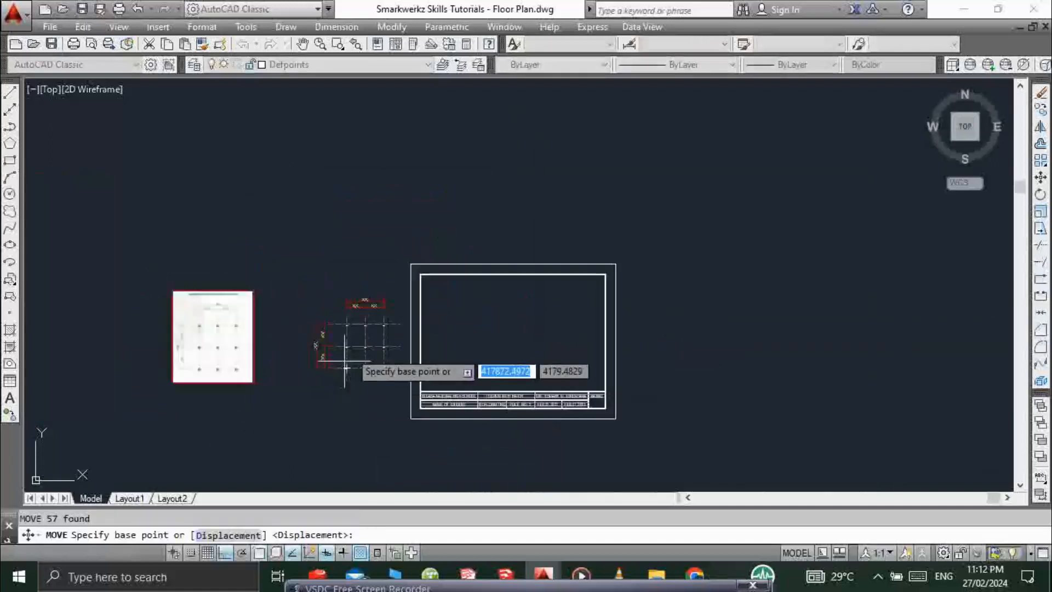
pyautogui.click(411, 184)
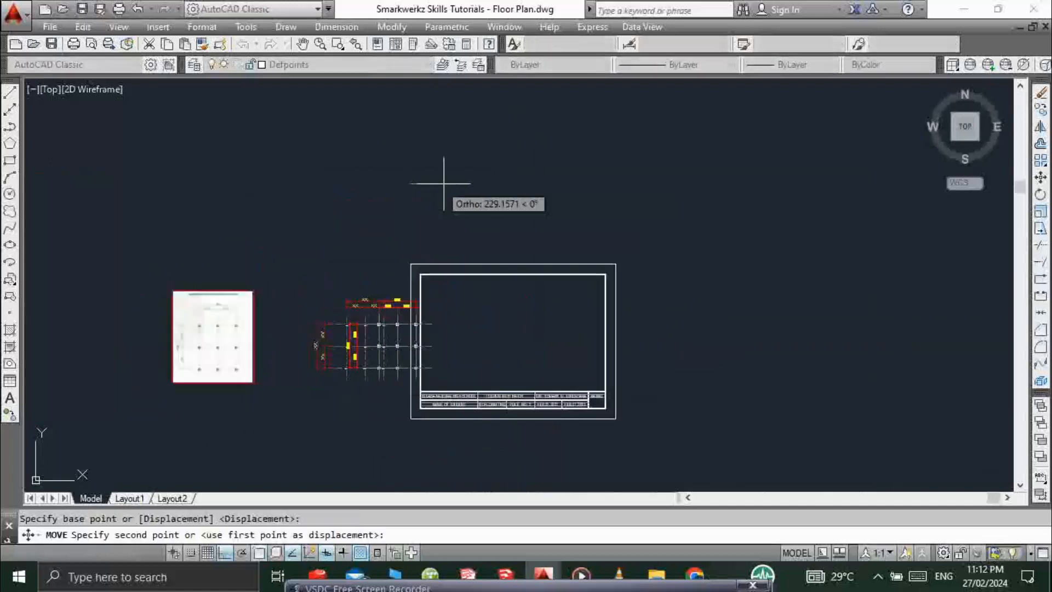
pyautogui.click(565, 168)
# - Nudge the whole plan slightly upward inside the sheet border, above the title block
pyautogui.scroll(3, 536, 302)
pyautogui.press('Escape')
pyautogui.click(593, 256)
pyautogui.press('Escape')
pyautogui.scroll(-1, 569, 281)
pyautogui.click(630, 254)
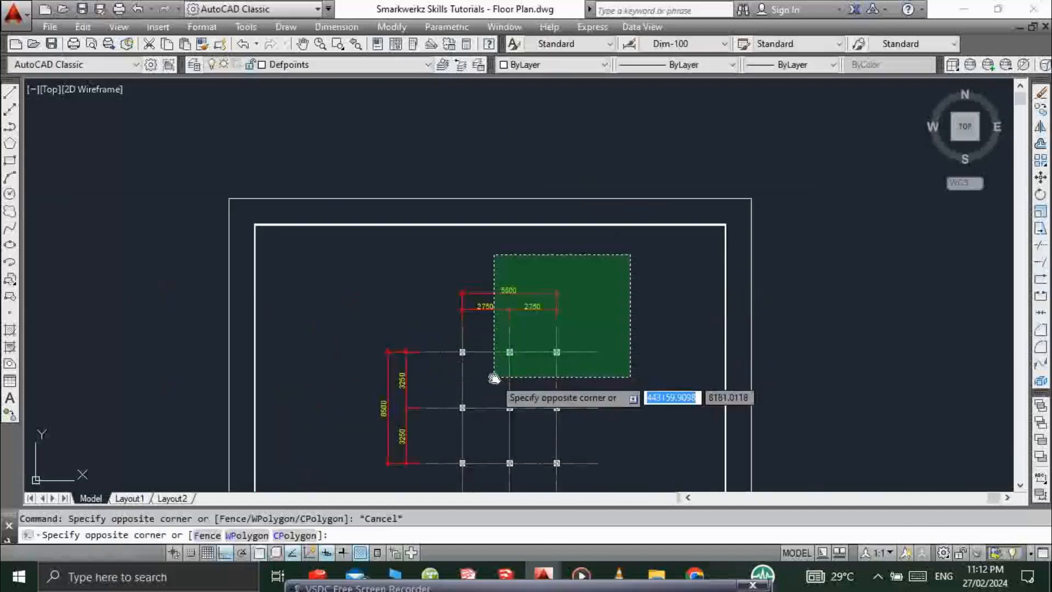
pyautogui.moveTo(494, 379); pyautogui.dragTo(494, 306, button='middle')
pyautogui.click(378, 423)
pyautogui.moveTo(457, 387); pyautogui.dragTo(351, 450, button='middle')
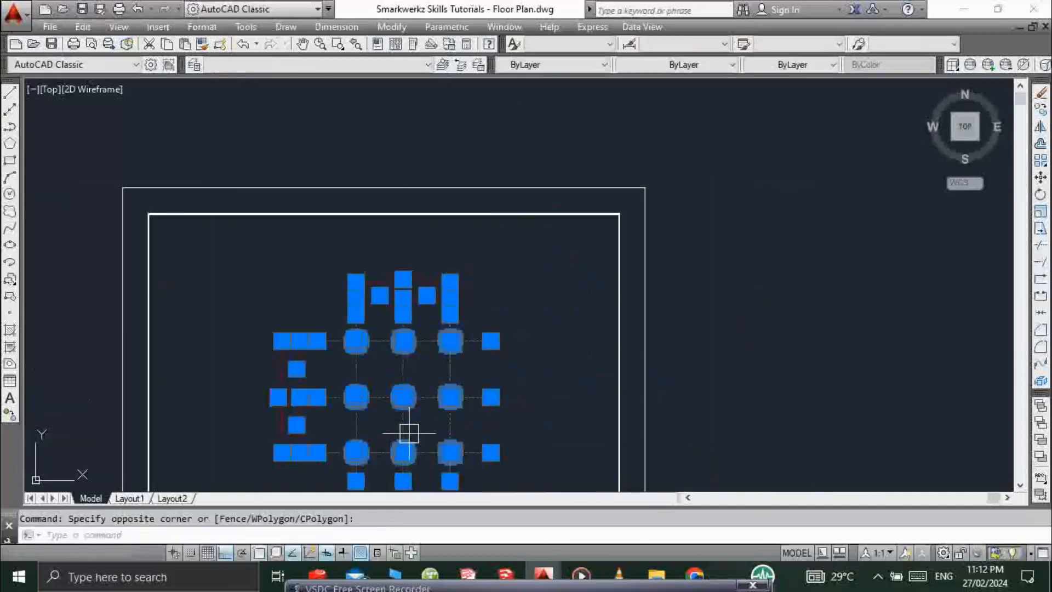
pyautogui.write('m')
pyautogui.press('Return')
pyautogui.click(528, 364)
pyautogui.click(528, 346)
# - Examine the title block's drawing title, subject, plate number, instructor and date fields, and the plan above them
pyautogui.moveTo(484, 416); pyautogui.dragTo(489, 327, button='middle')
pyautogui.scroll(2, 446, 399)
pyautogui.moveTo(434, 432); pyautogui.dragTo(491, 319, button='middle')
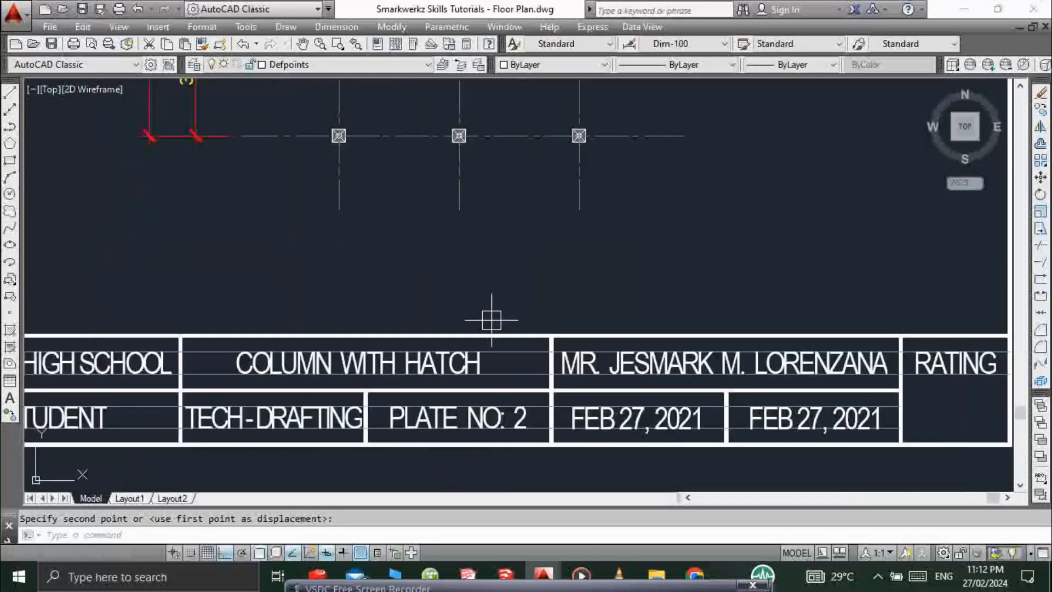
pyautogui.moveTo(388, 399); pyautogui.dragTo(492, 370, button='middle')
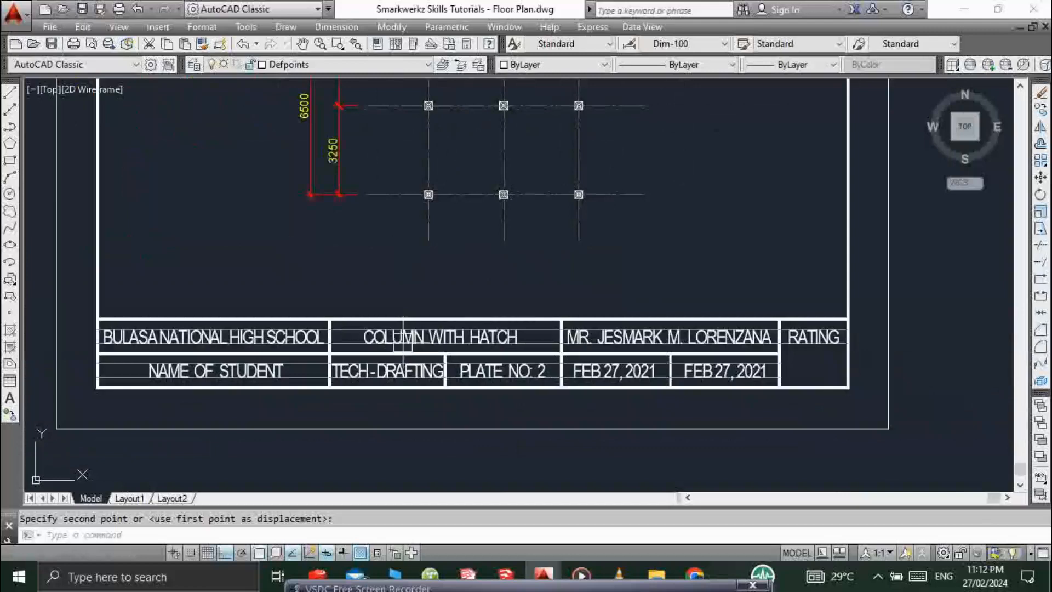
pyautogui.scroll(4, 401, 340)
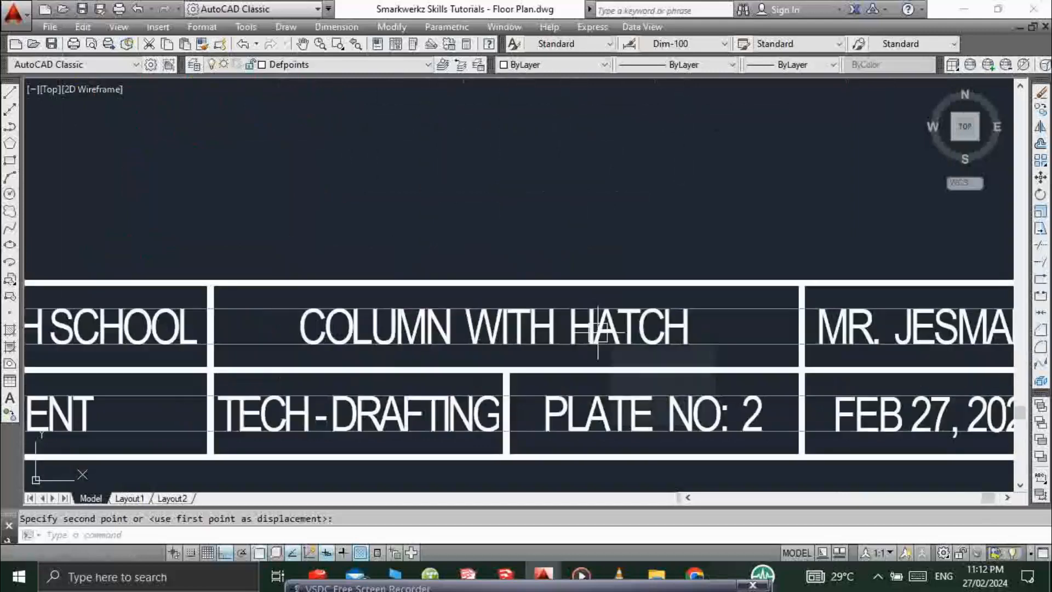
pyautogui.scroll(-1, 728, 417)
pyautogui.moveTo(727, 418); pyautogui.dragTo(360, 437, button='middle')
pyautogui.scroll(1, 485, 438)
pyautogui.moveTo(497, 448); pyautogui.dragTo(447, 431, button='middle')
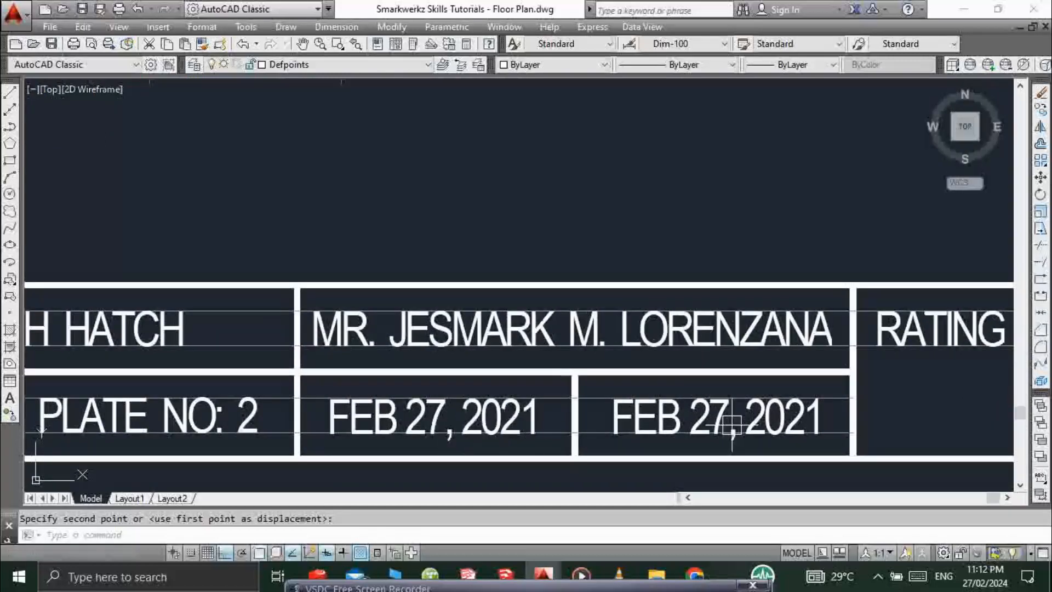
pyautogui.scroll(-3, 731, 425)
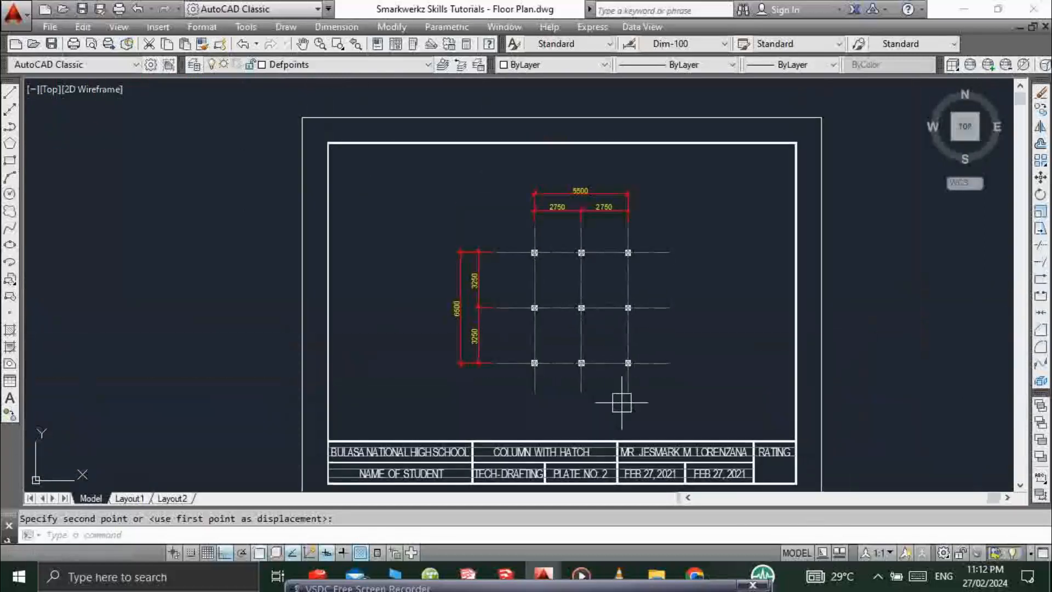
pyautogui.scroll(2, 614, 384)
pyautogui.moveTo(606, 357)
pyautogui.mouseDown(button='middle')
pyautogui.moveTo(552, 395)
pyautogui.moveTo(493, 289)
pyautogui.mouseUp(button='middle')
pyautogui.scroll(-4, 494, 383)
# - Zoom to a window enclosing the complete drawing sheet with the column plan
pyautogui.write('Z')
pyautogui.press('Escape')
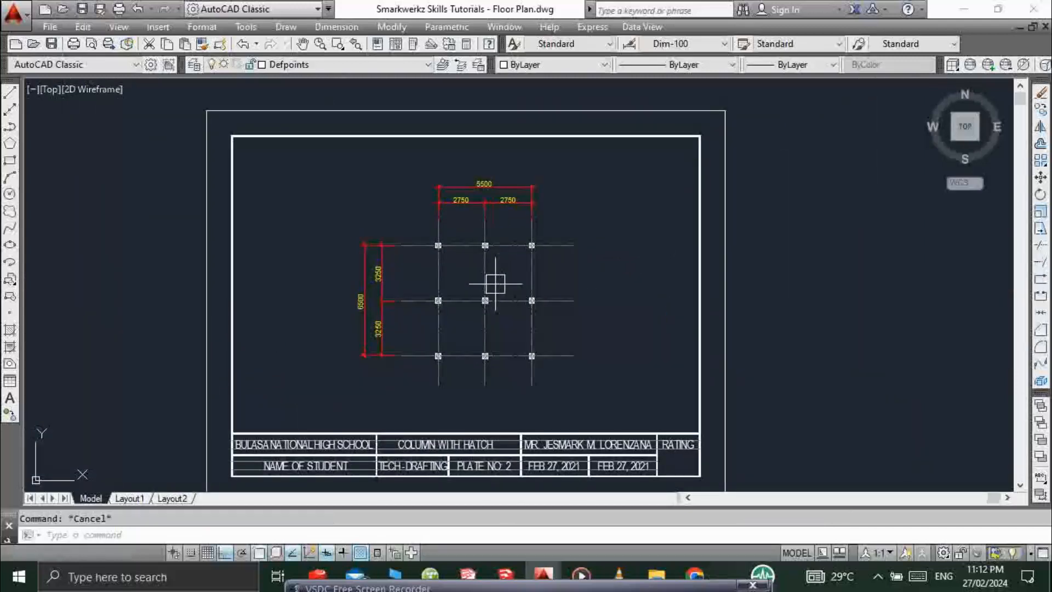
pyautogui.write('Z')
pyautogui.press('Return')
pyautogui.scroll(-4, 515, 301)
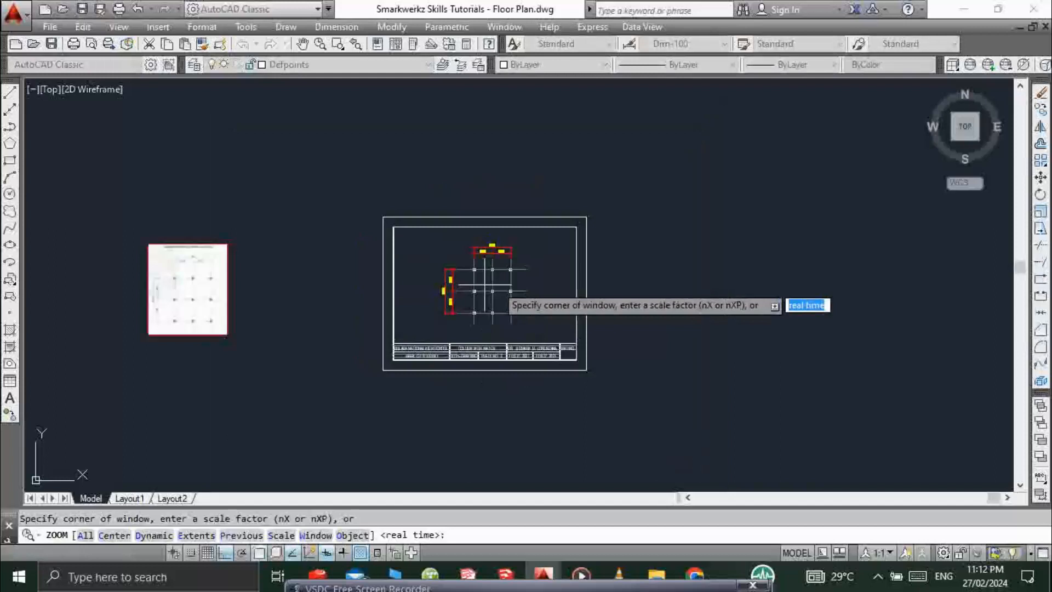
pyautogui.click(379, 210)
pyautogui.click(589, 374)
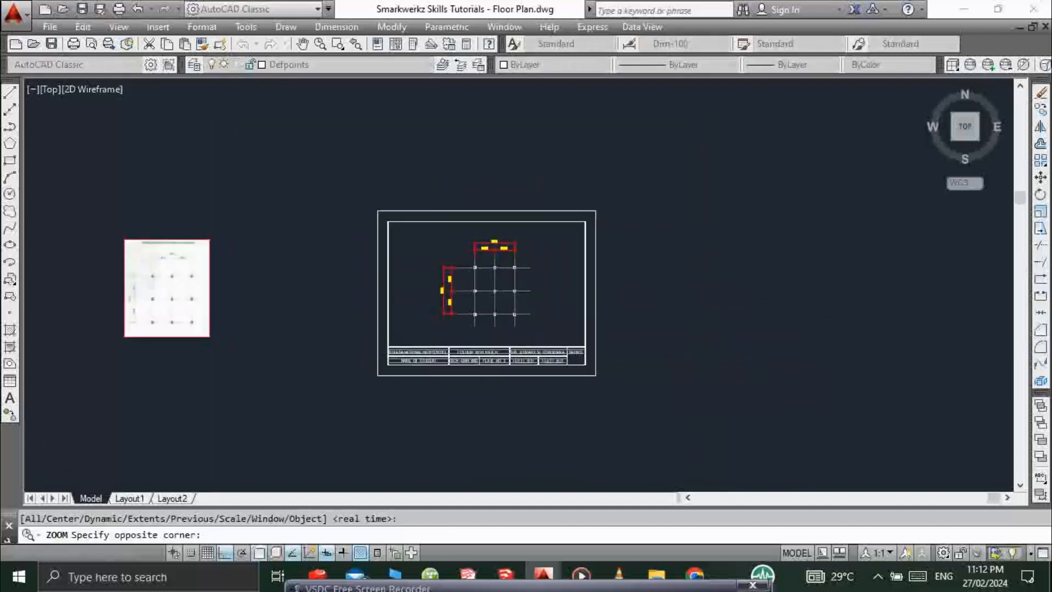